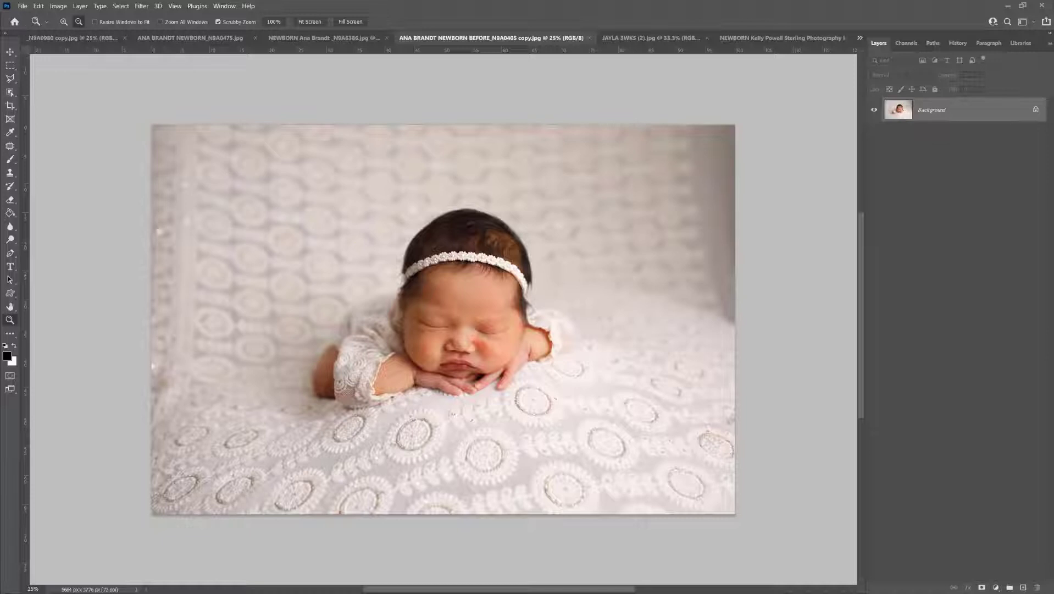
Step: Switch to File Explorer and extract LSP SIGNATURE NEWBORN ACTIONS V14.zip into its suggested destination folder
key(alt+Tab)
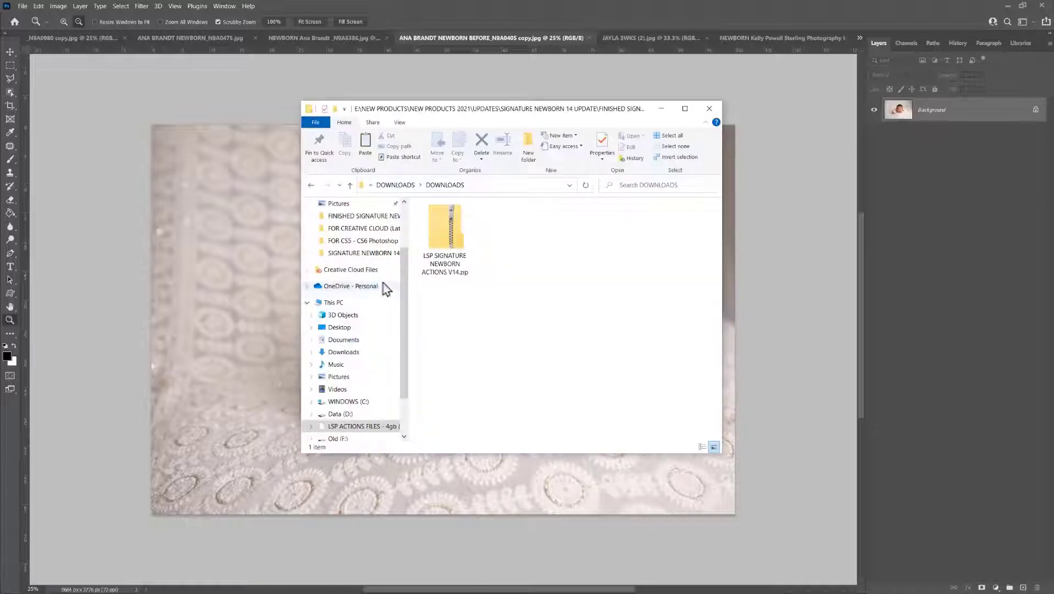
click(447, 234)
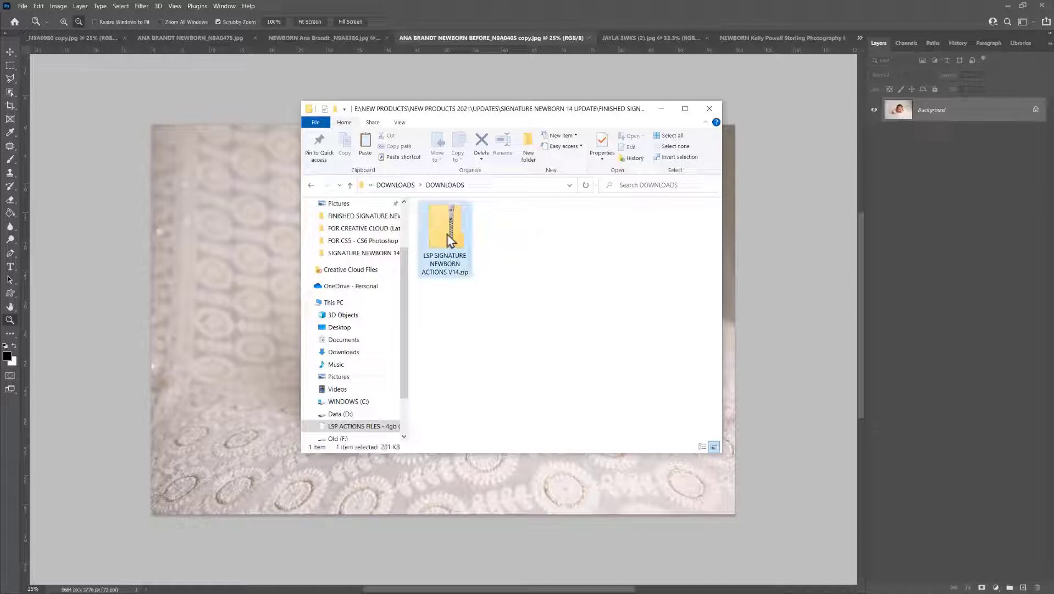
right_click(448, 234)
click(490, 290)
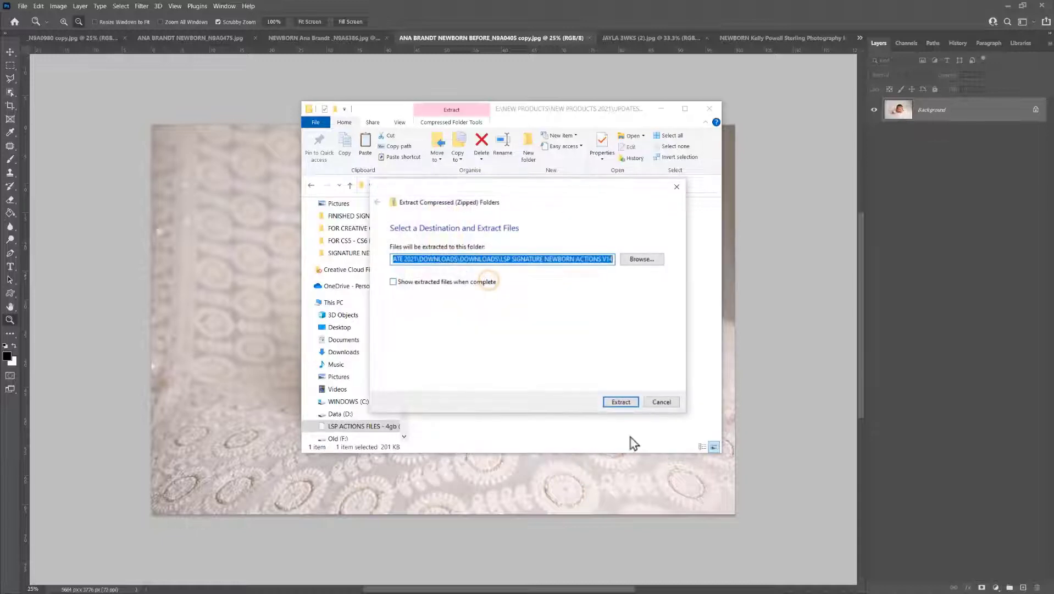
click(621, 402)
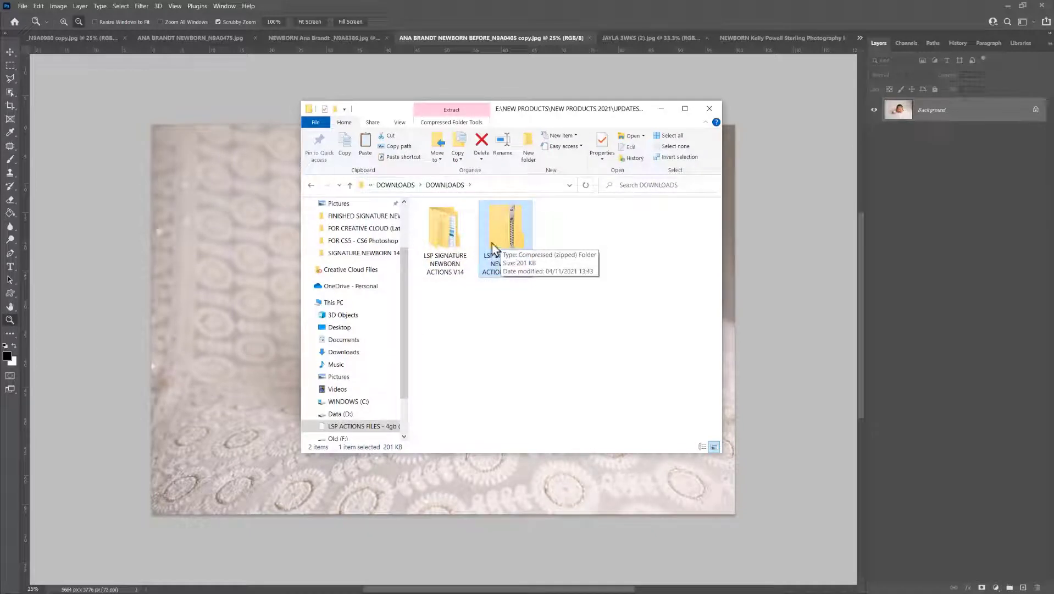
Step: Load LSP - Signature Newborn Actions CC V14.atn from the extracted Creative Cloud folder into Photoshop, keeping the conflicting action shortcuts
click(454, 246)
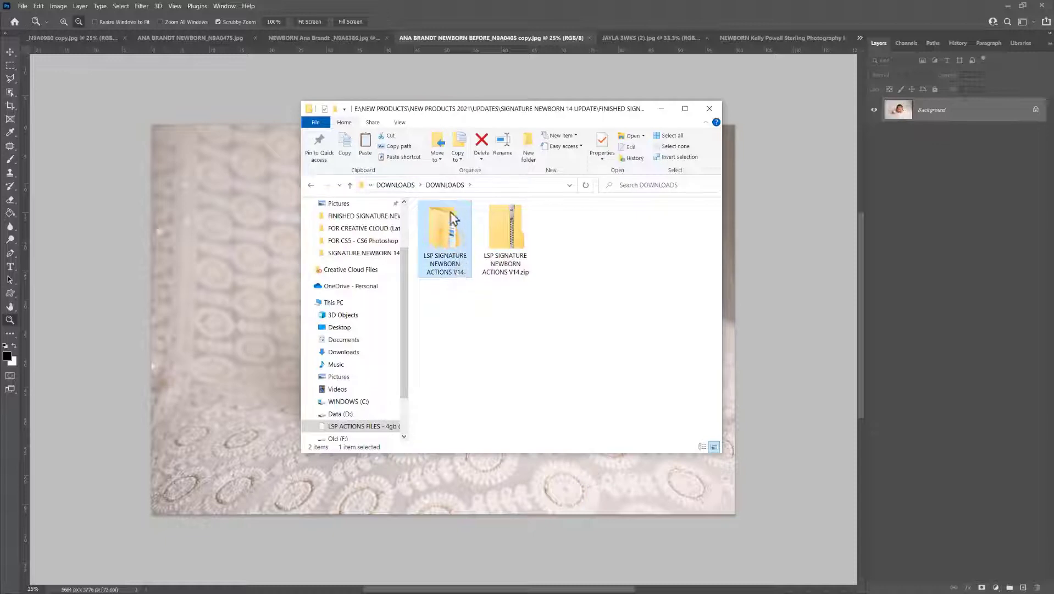
double_click(440, 242)
drag(550, 203, 611, 204)
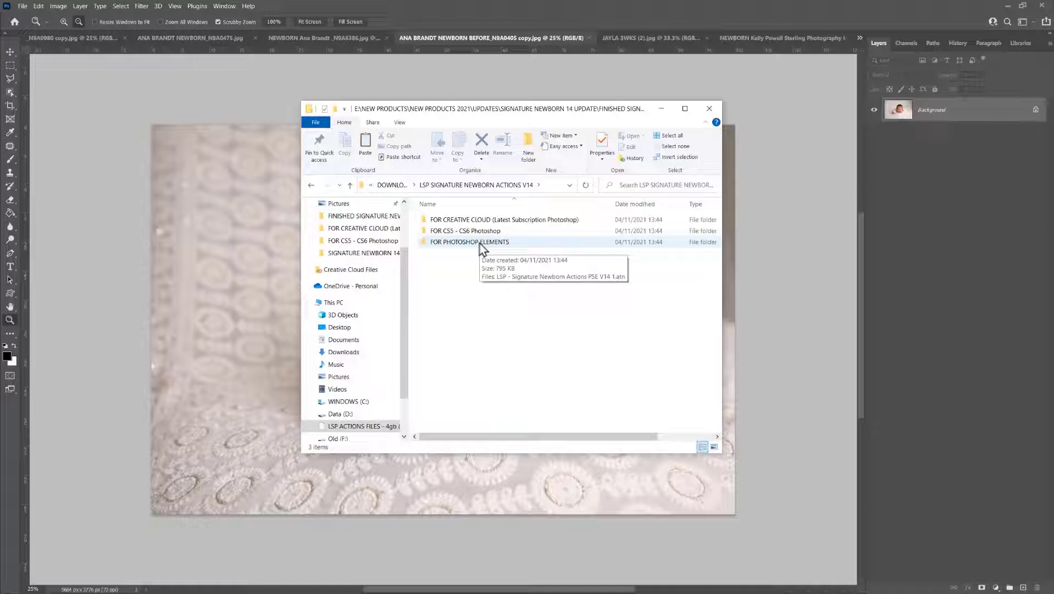
double_click(479, 223)
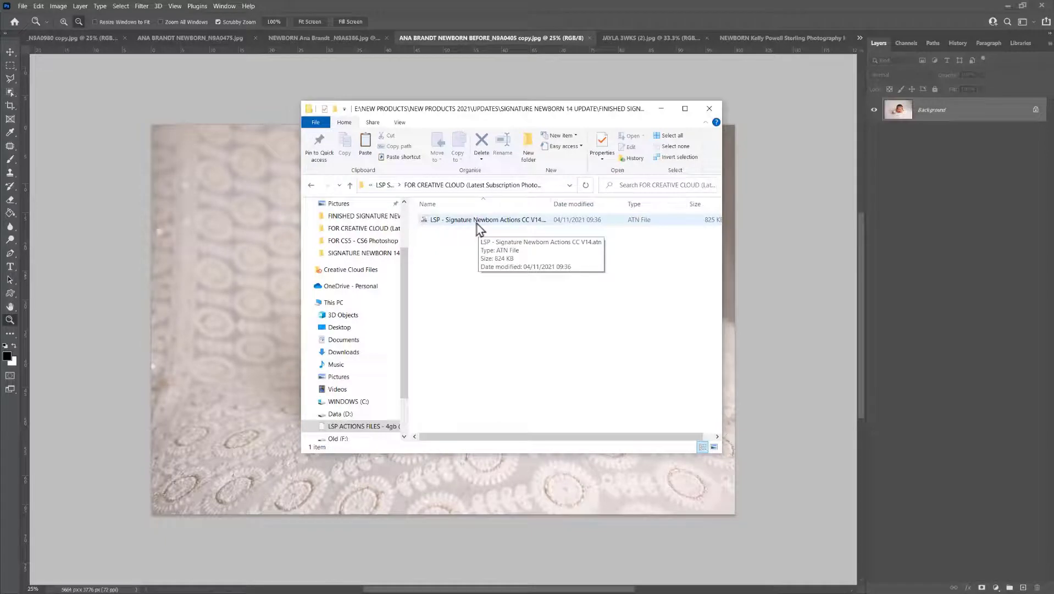
double_click(478, 223)
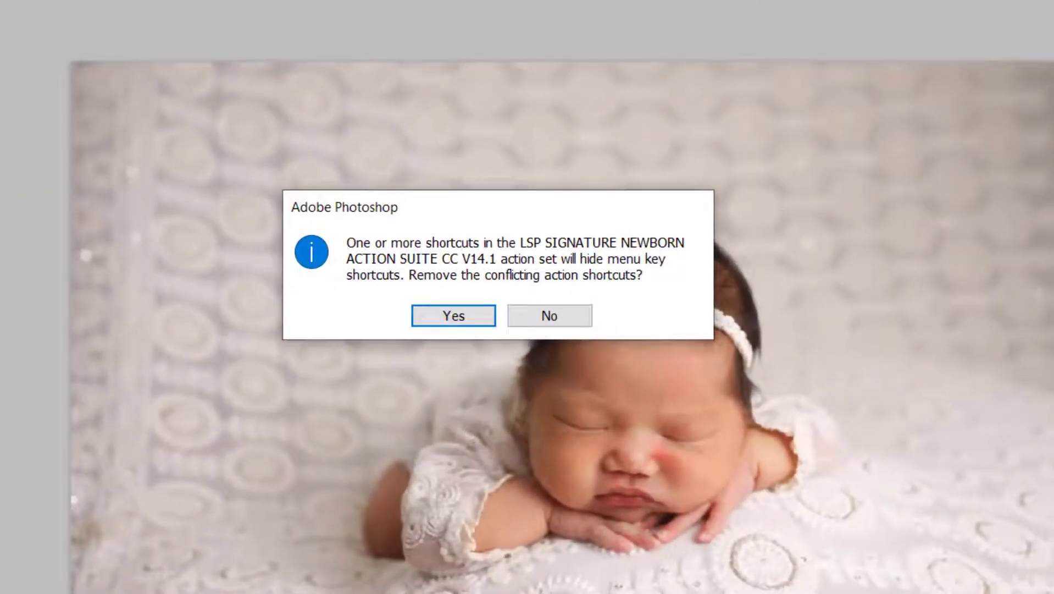
click(556, 324)
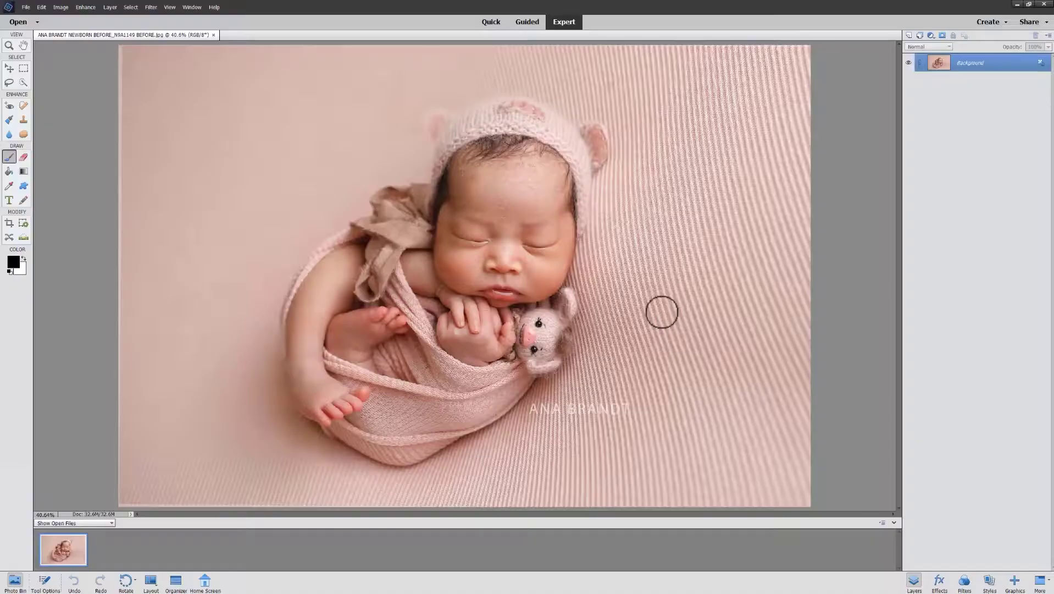
Step: In Photoshop Elements, show the Actions panel and load the action file from the FOR PHOTOSHOP ELEMENTS folder
click(191, 7)
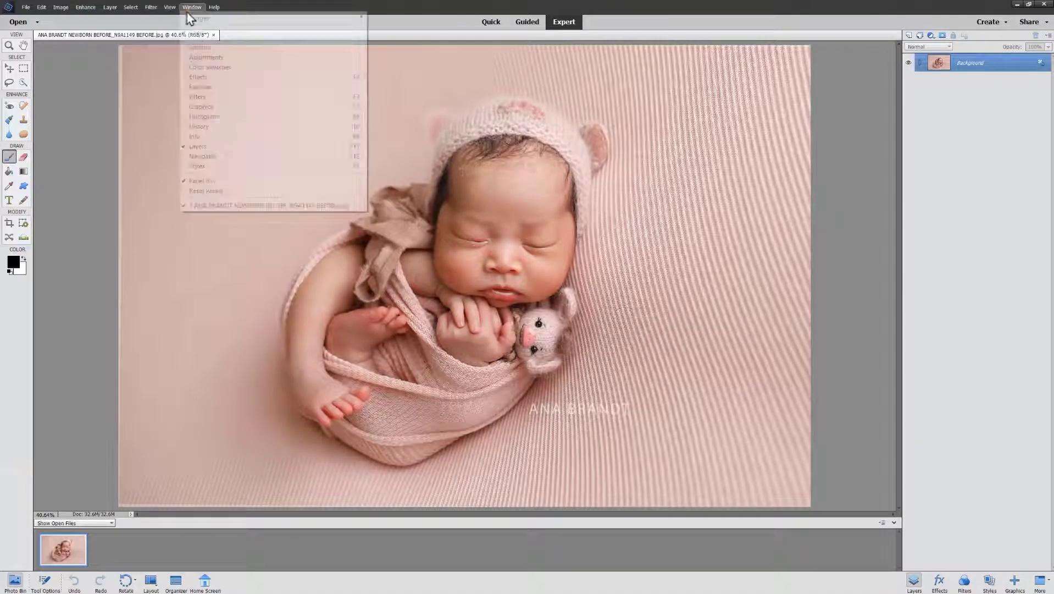
click(198, 49)
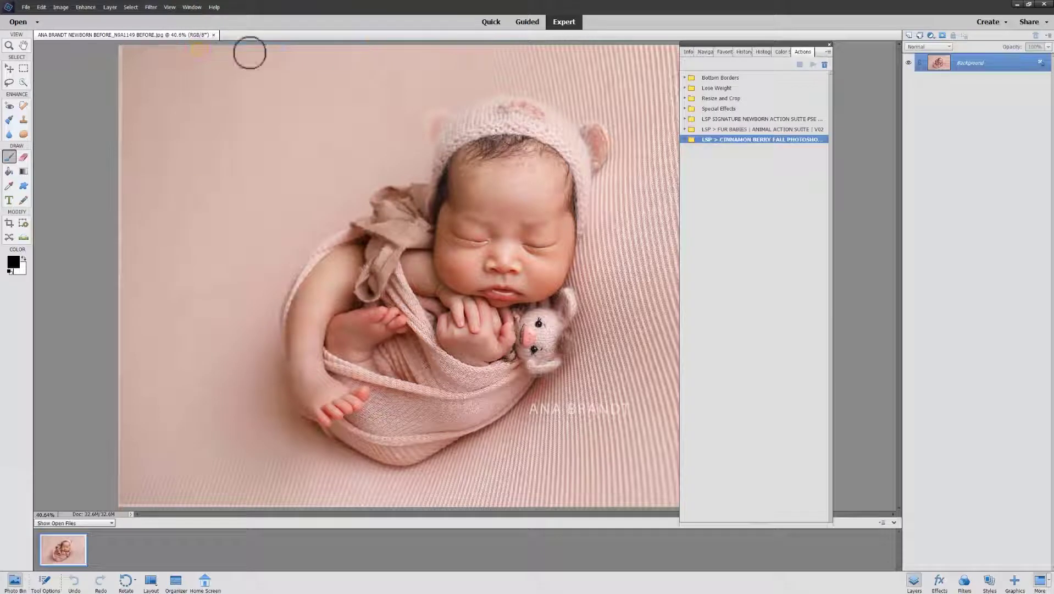
click(827, 51)
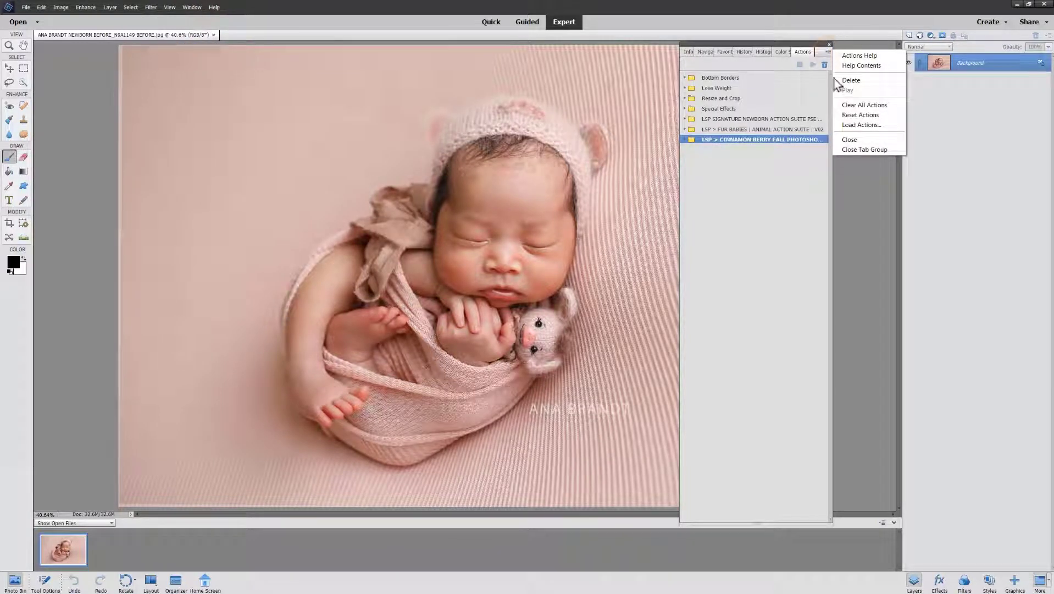
click(846, 126)
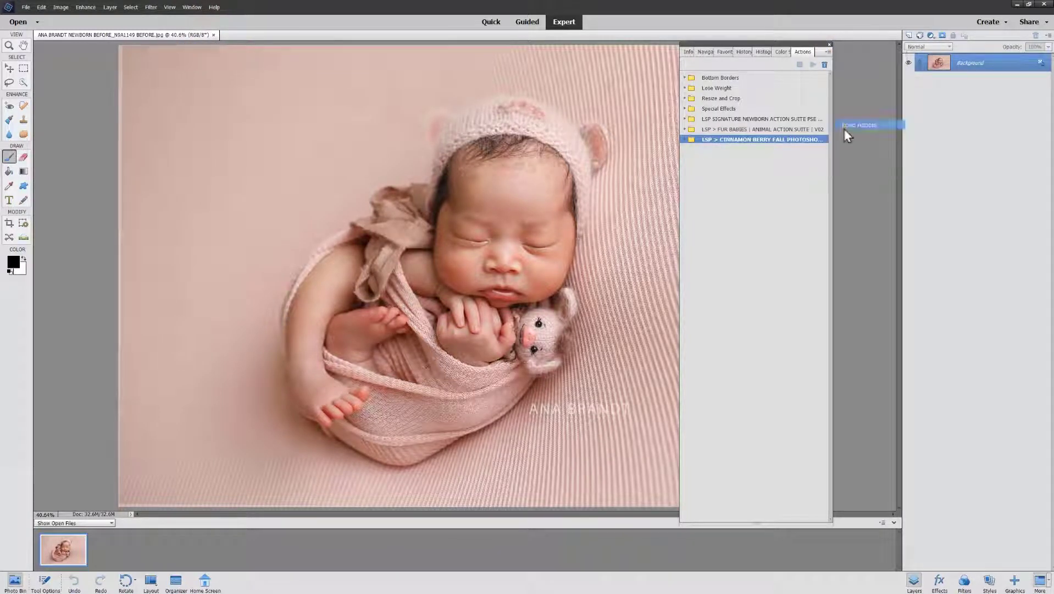
double_click(242, 77)
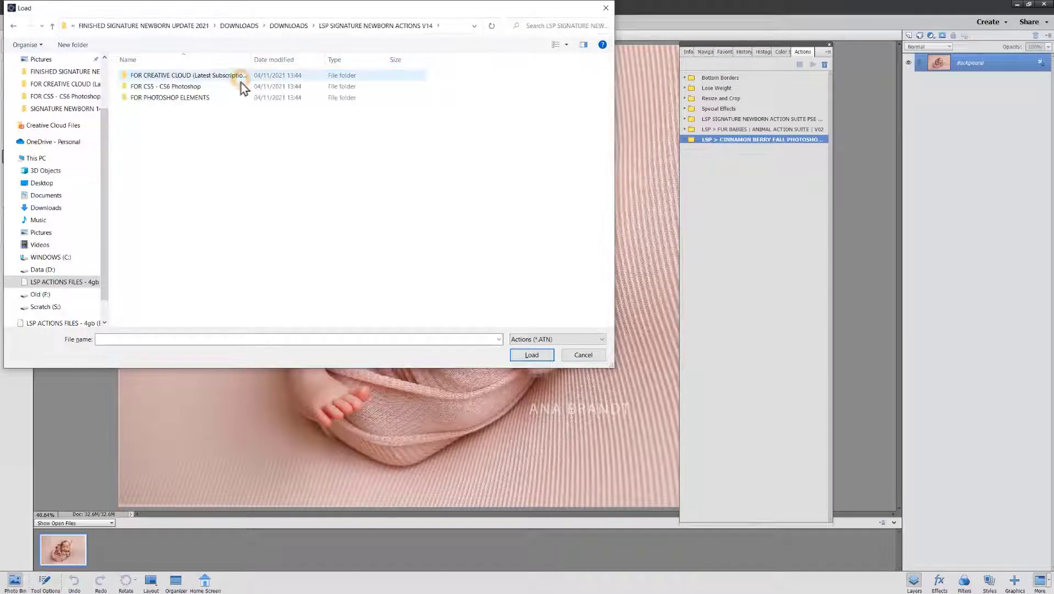
double_click(240, 100)
double_click(225, 76)
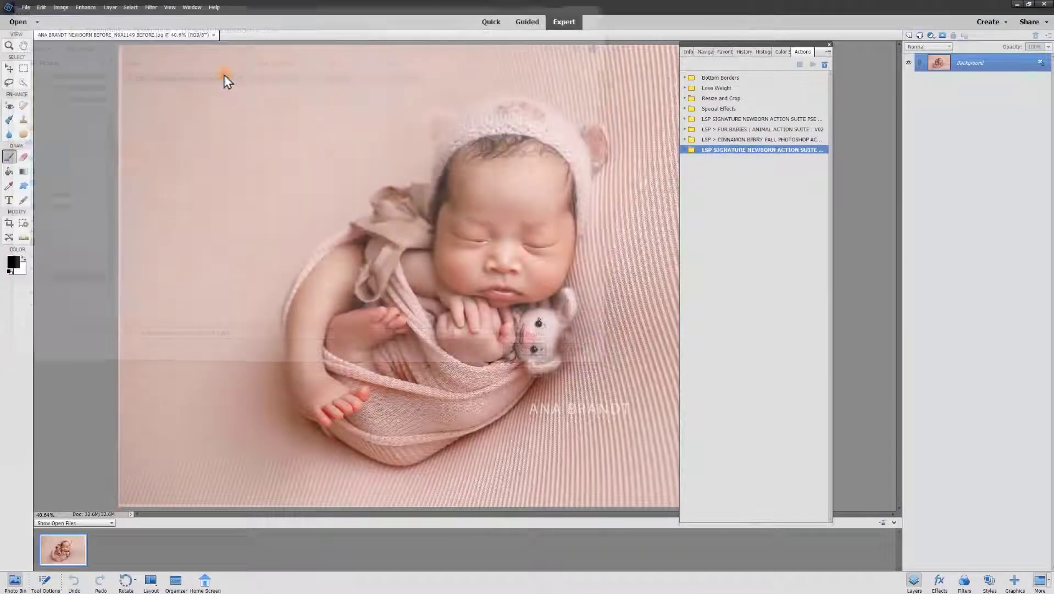
Step: Expand the newly loaded LSP Signature Newborn action set and play INSTANT: Lights Up on the pink-wrapped newborn photo
click(685, 150)
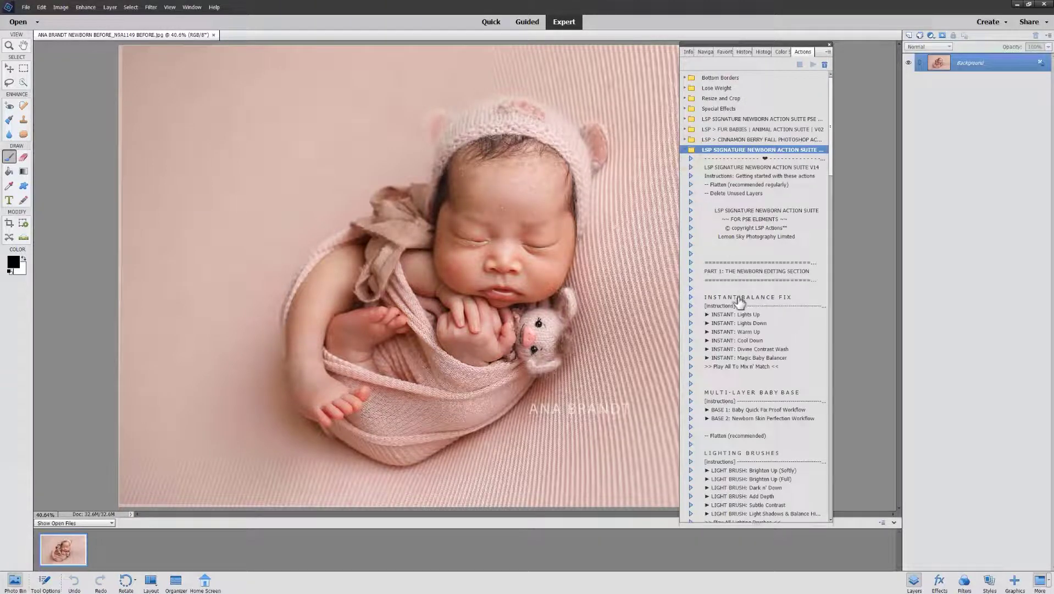
click(738, 315)
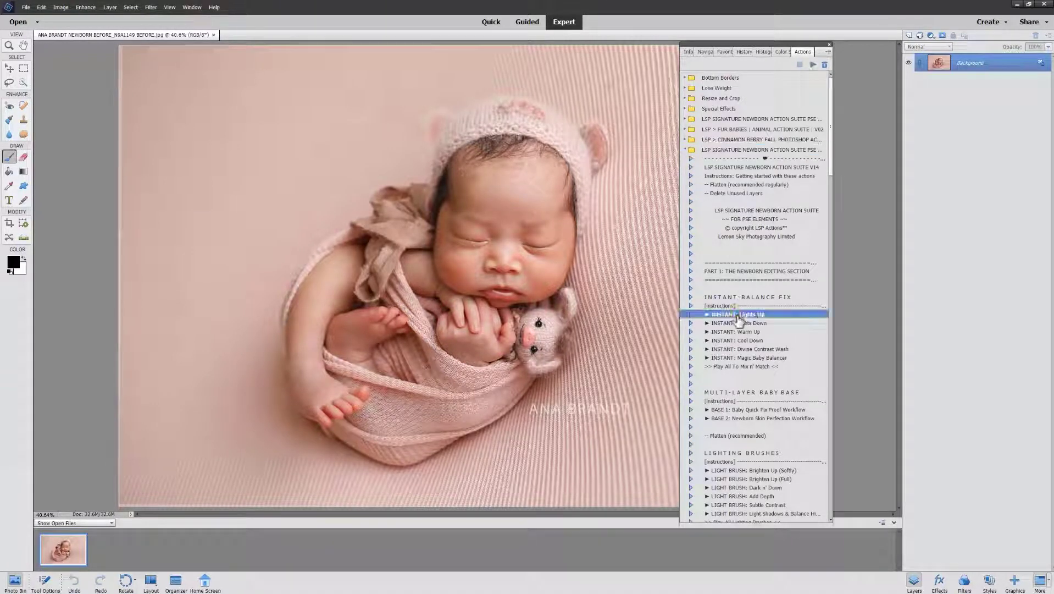
click(812, 65)
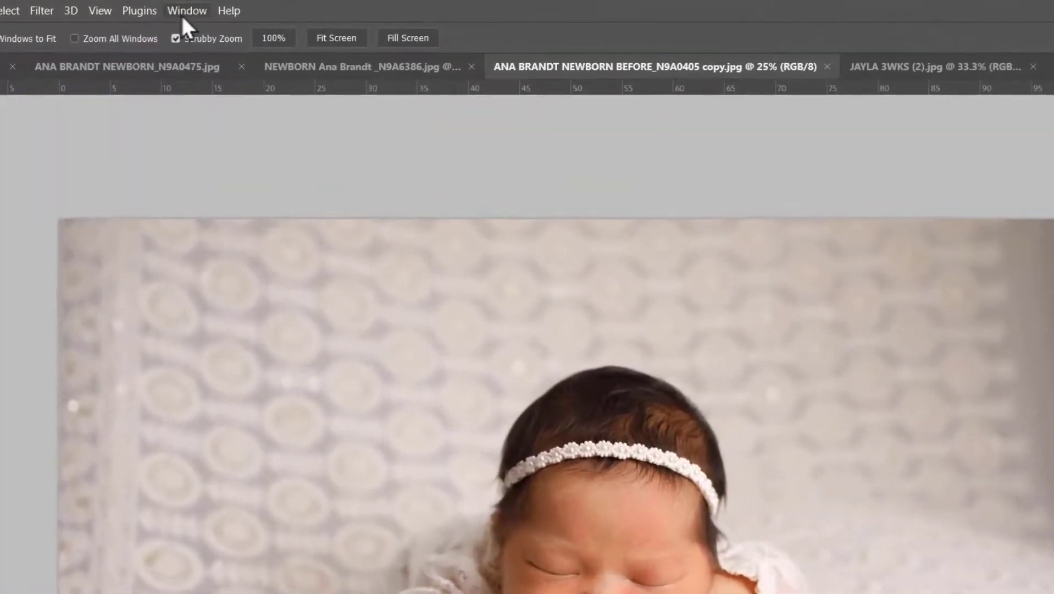
Step: In Photoshop, show the Actions panel and expand the LSP SIGNATURE NEWBORN ACTION SUITE CC set
click(224, 6)
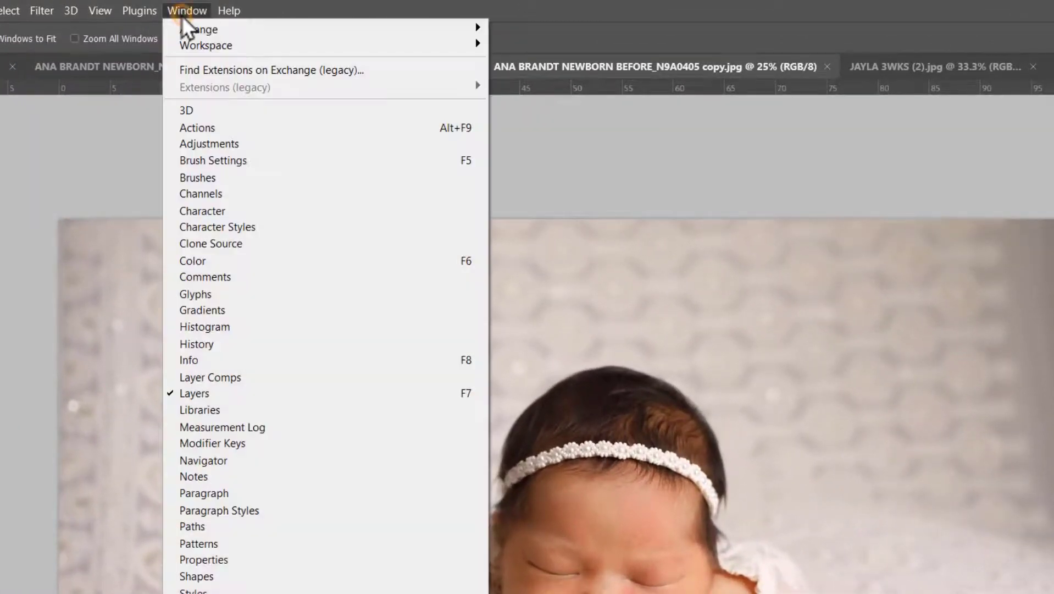
click(187, 127)
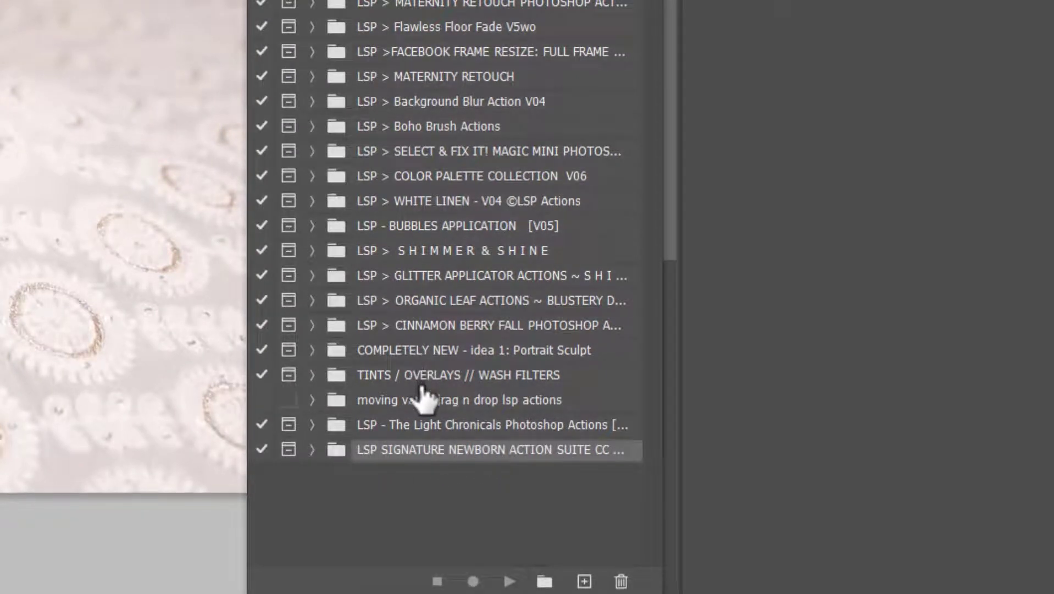
click(313, 449)
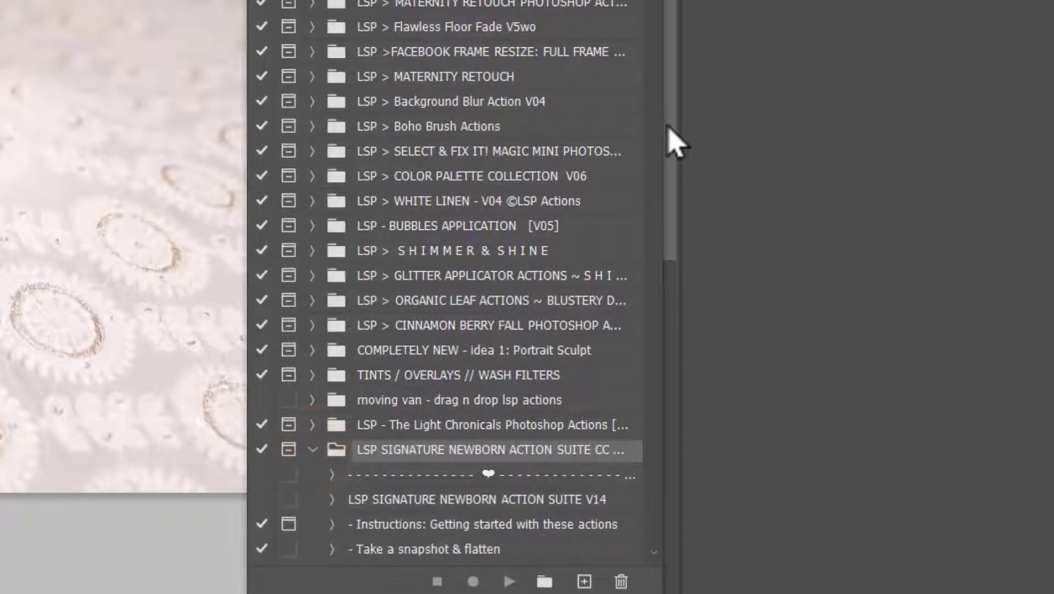
Step: Play the INSTANT: Lights Up action from the Instant Balance Fix section on the newborn photo
scroll(445, 274, down, 12)
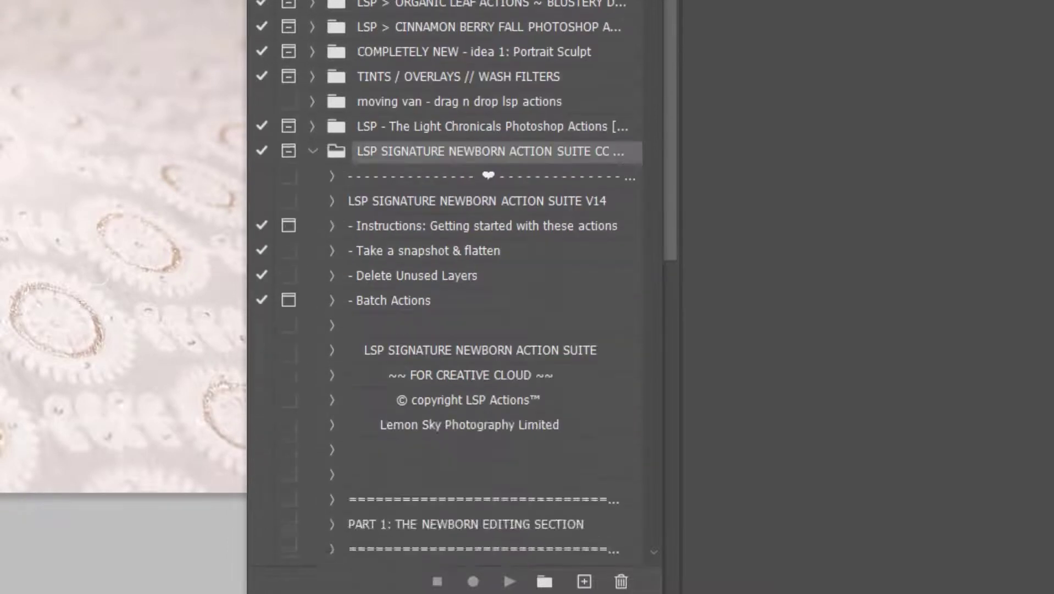
scroll(445, 274, down, 1)
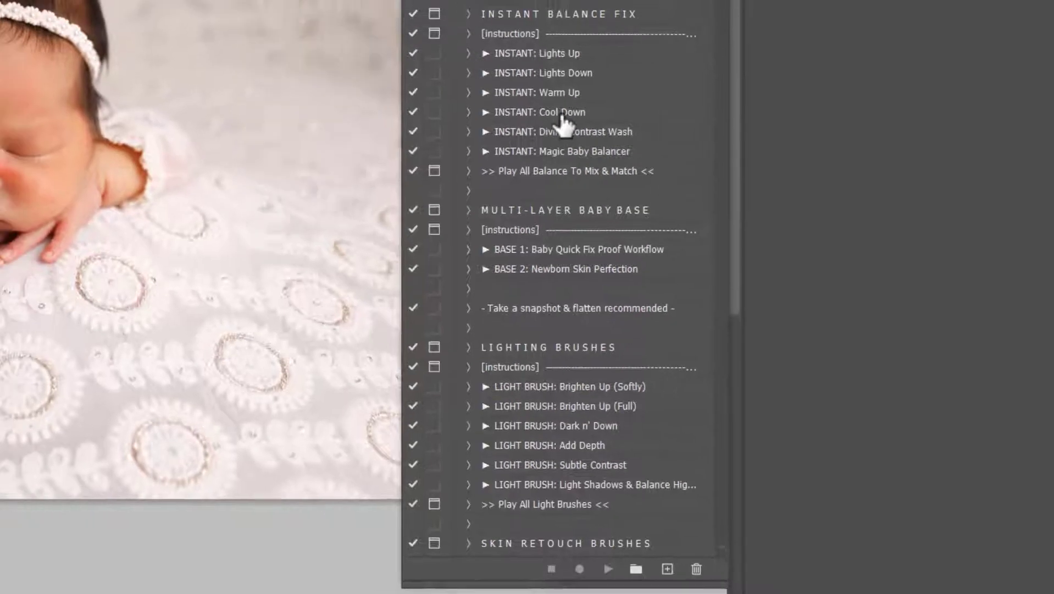
click(549, 53)
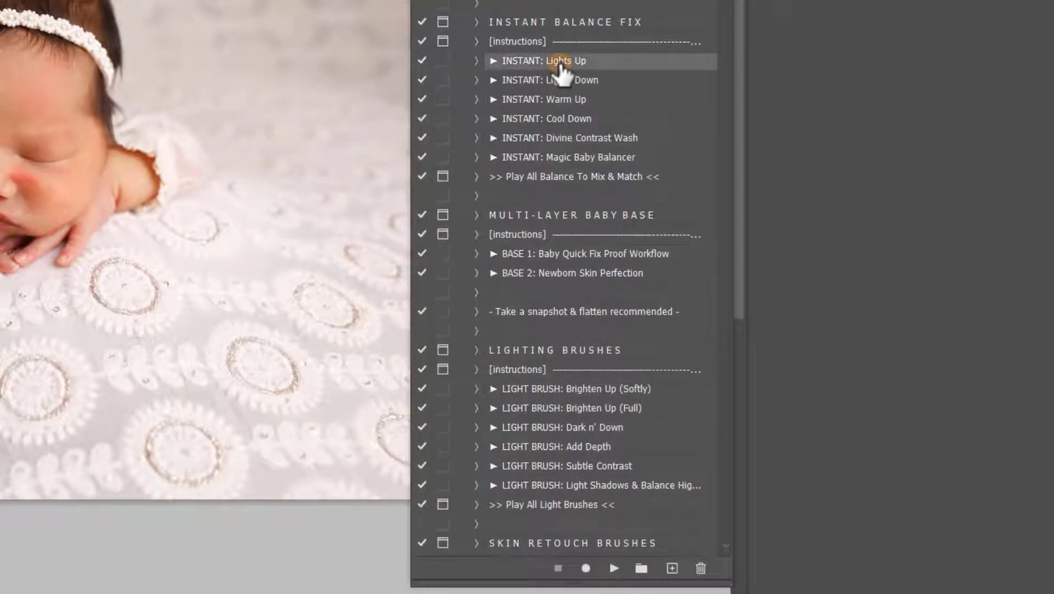
click(614, 568)
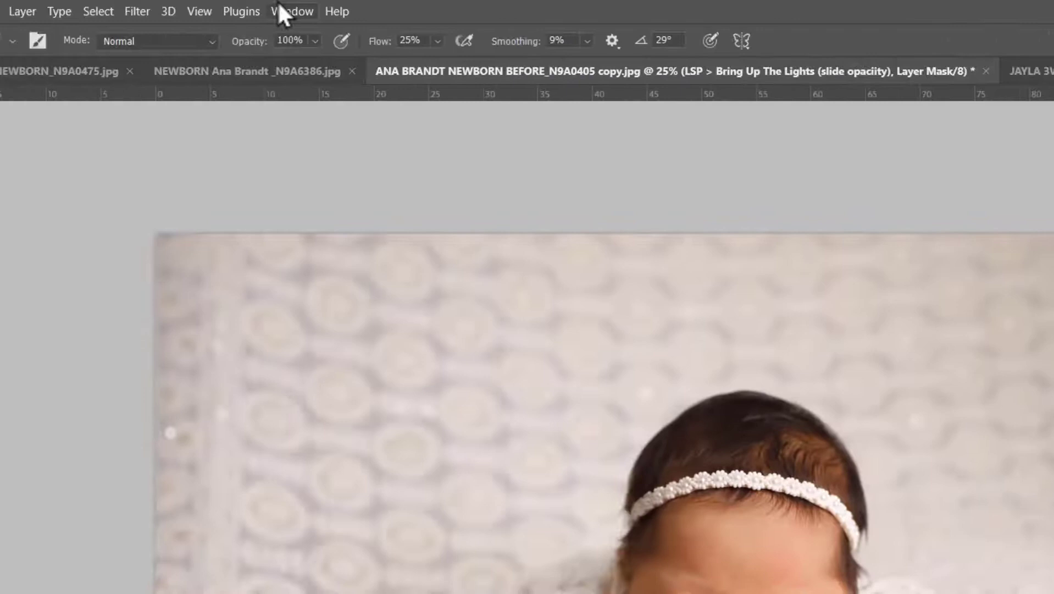
click(288, 11)
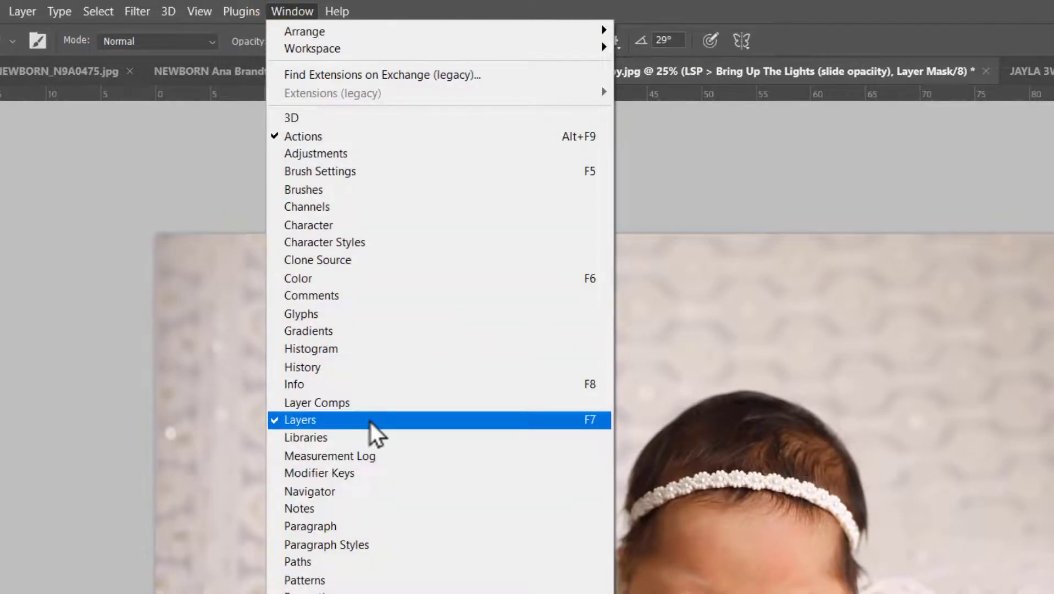
click(278, 14)
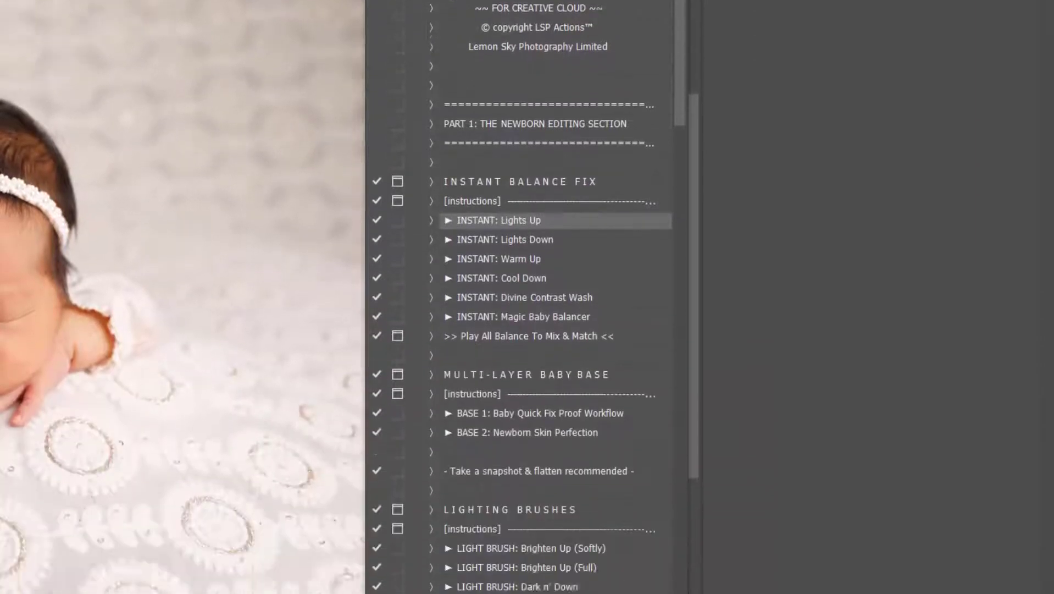
Step: Collapse the LSP SIGNATURE NEWBORN ACTION SUITE CC set, move it to the top of the actions list and expand it again
click(417, 138)
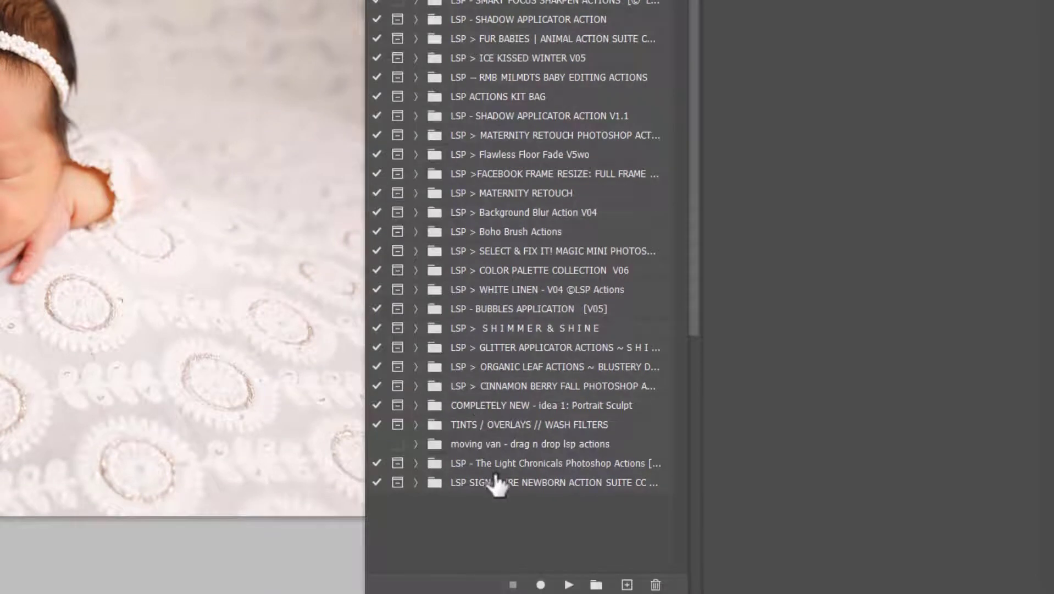
mouse_move(497, 484)
mouse_down()
mouse_move(530, 318)
mouse_move(527, 9)
mouse_up()
click(416, 17)
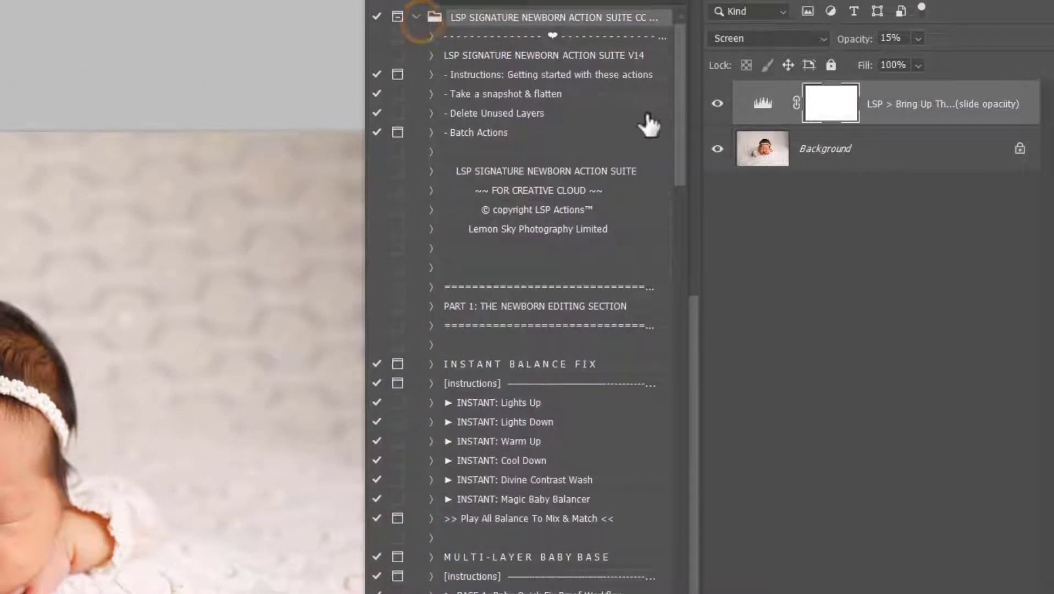
Step: Dock the Actions panel beside the Layers panel
drag(675, 126, 685, 203)
drag(691, 247, 688, 88)
drag(389, 2, 699, 74)
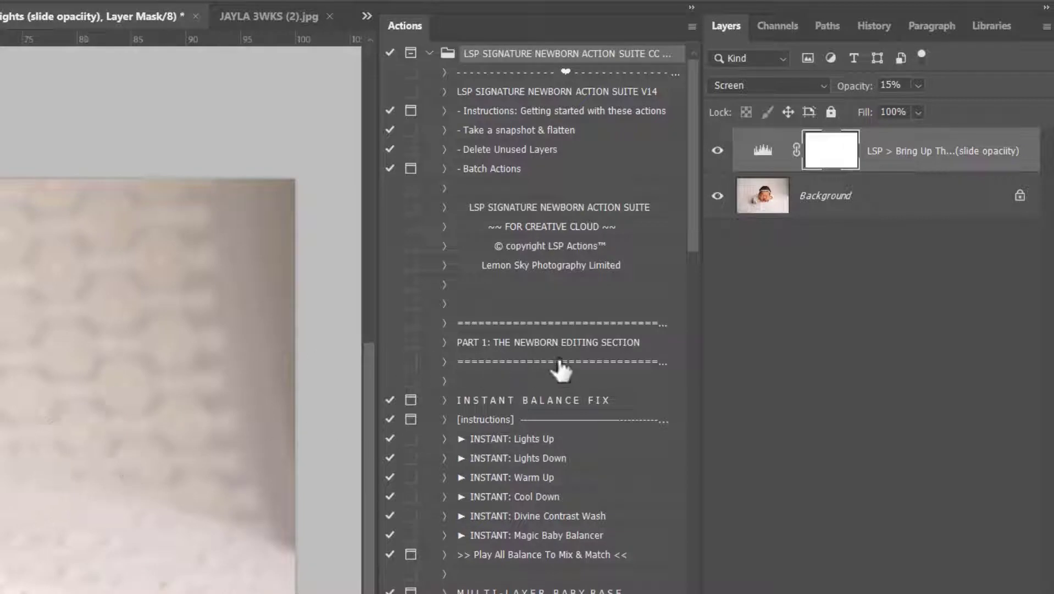
Step: Switch the Actions panel to Button Mode and resize it to a single column of buttons
scroll(570, 371, down, 5)
scroll(570, 373, down, 5)
scroll(550, 330, up, 10)
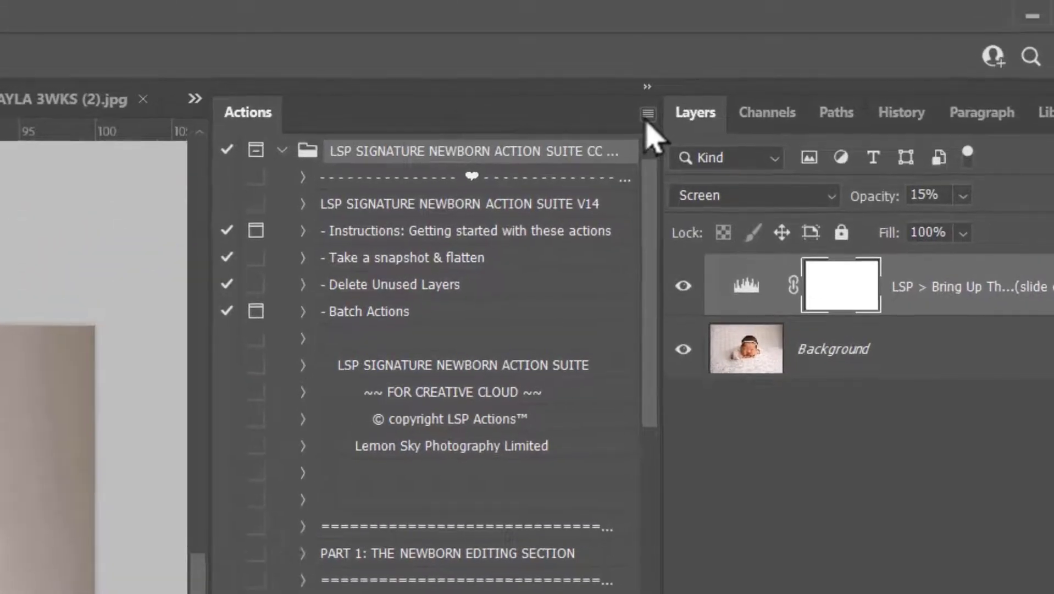
click(692, 27)
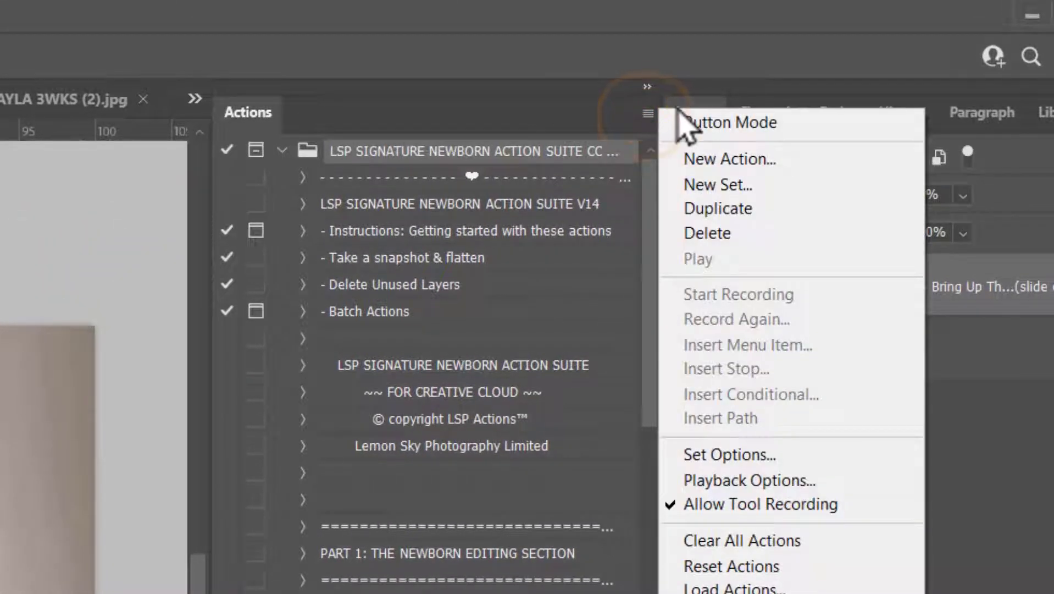
click(682, 122)
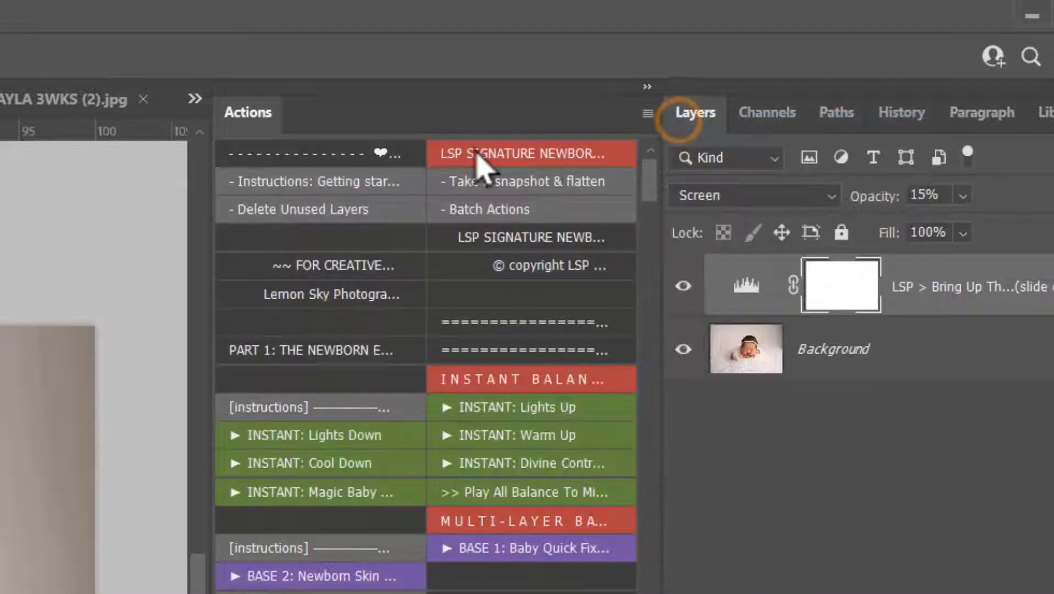
drag(209, 246, 52, 264)
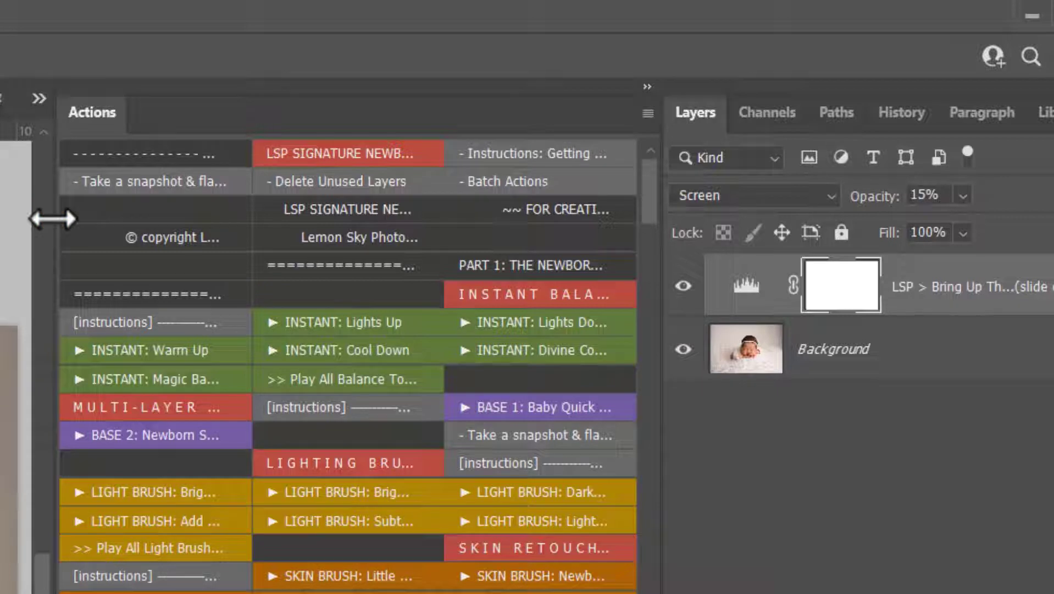
drag(55, 219, 316, 230)
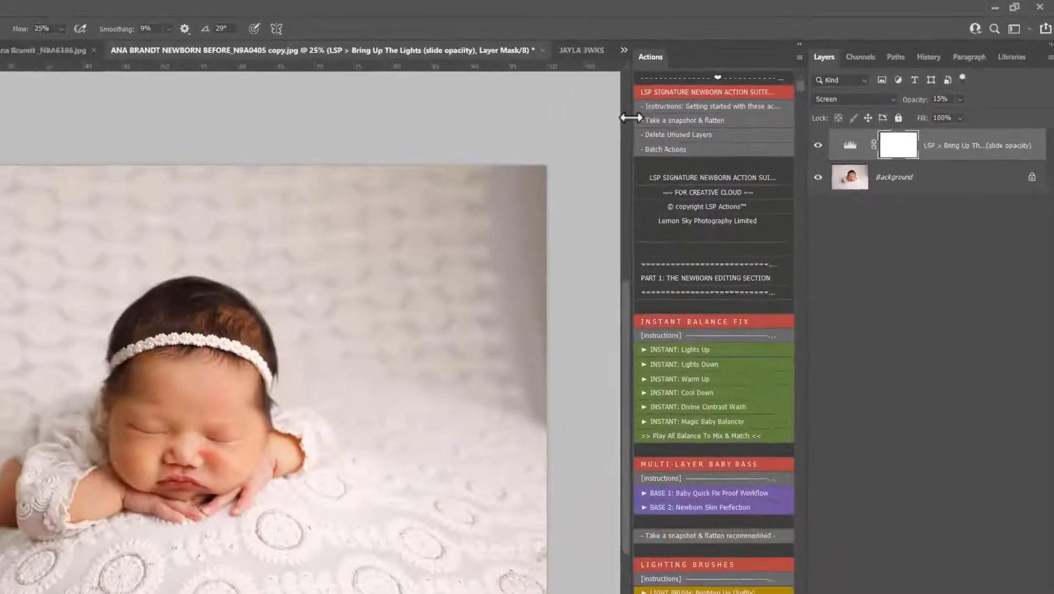
Step: Delete the LSP > Bring Up The Lights layer from the newborn photo
scroll(720, 319, down, 5)
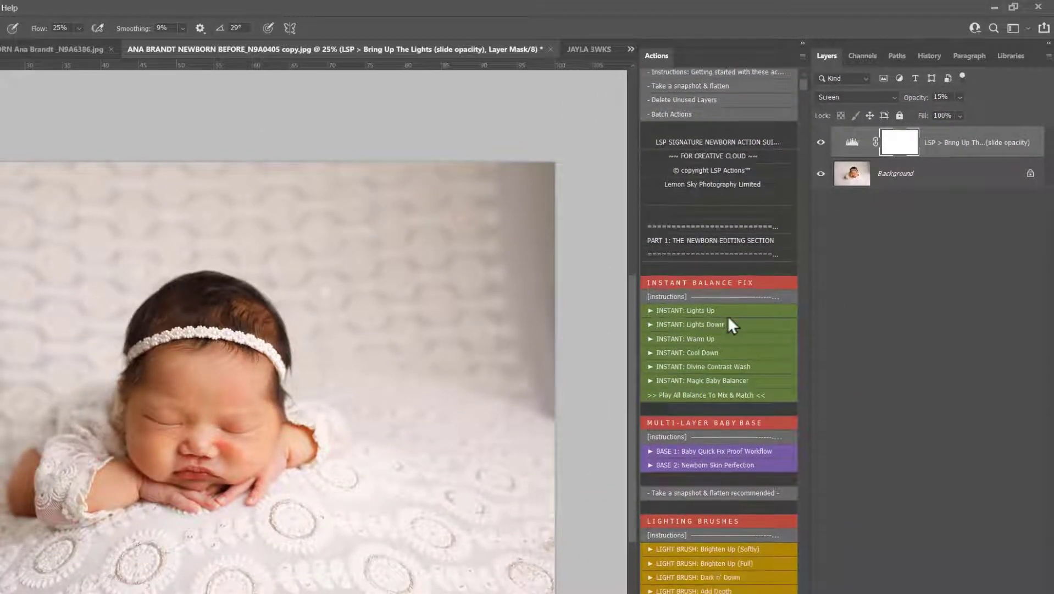
scroll(734, 312, up, 5)
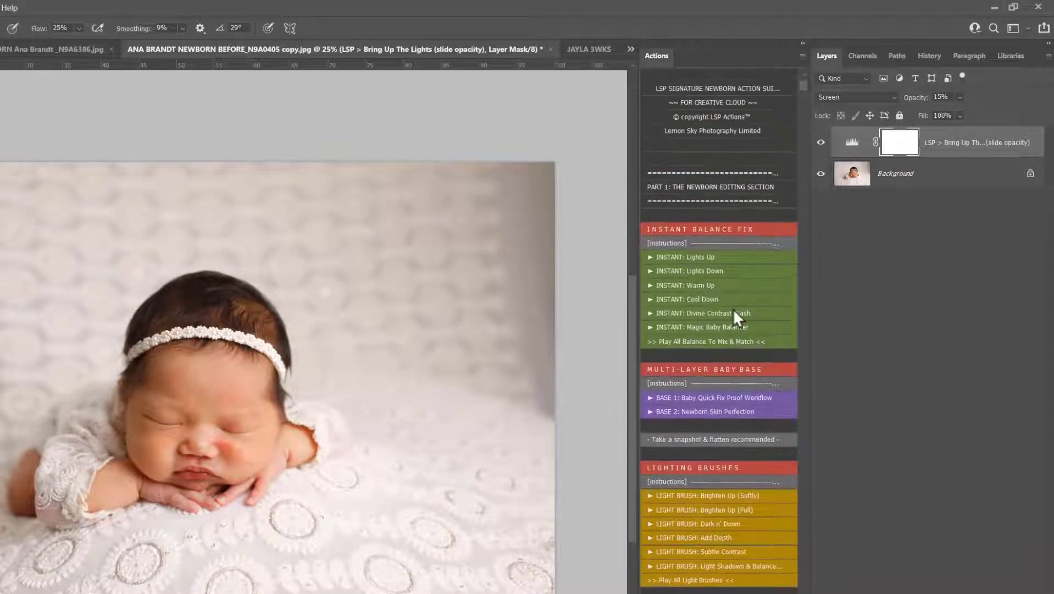
drag(935, 144, 1011, 593)
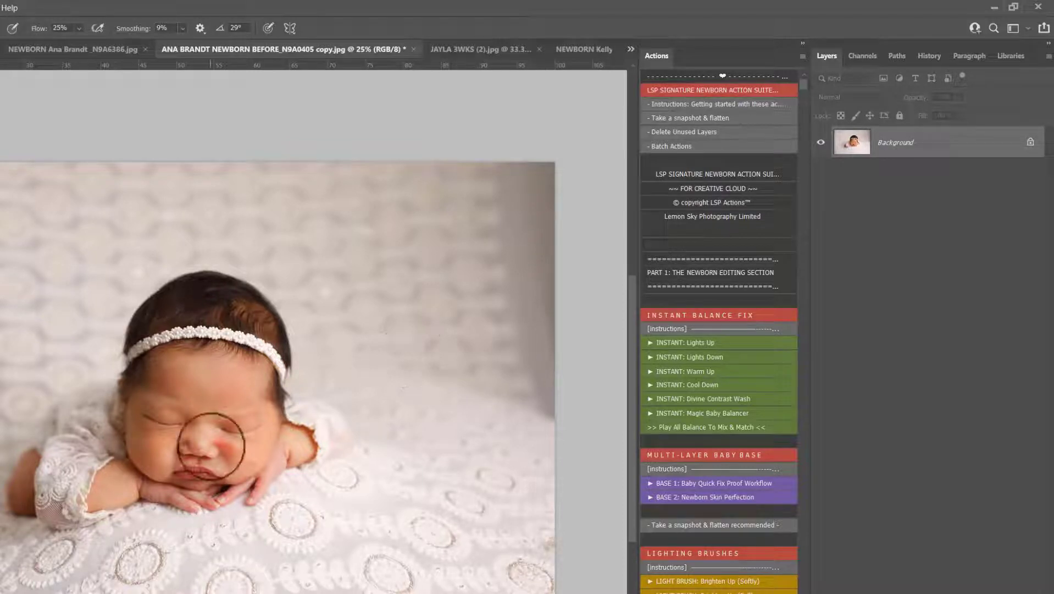
Step: Select the Brush Tool for painting on the enlarged view of the baby's face
key(z)
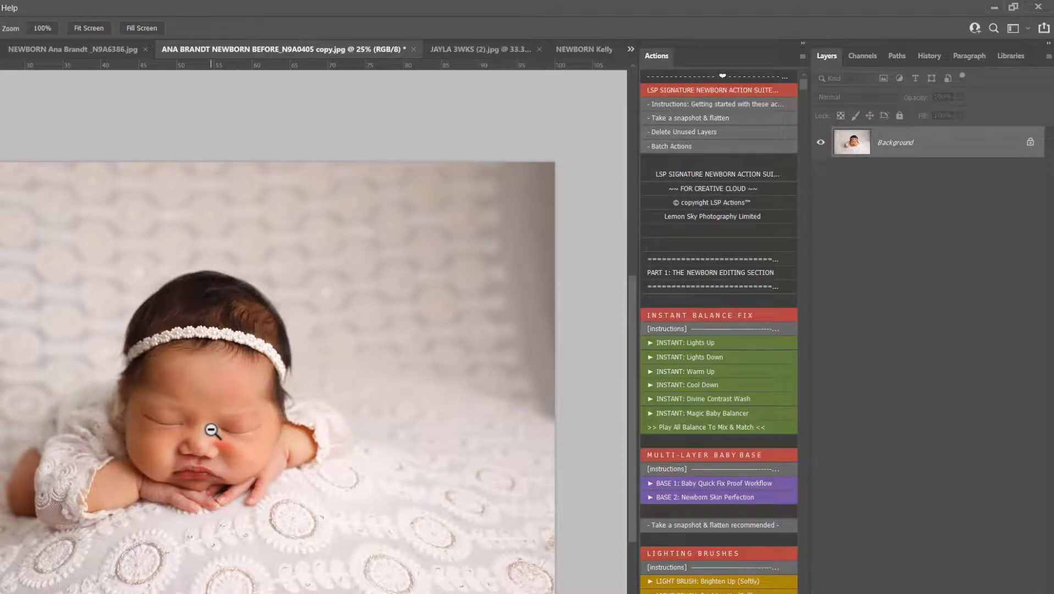
click(211, 431)
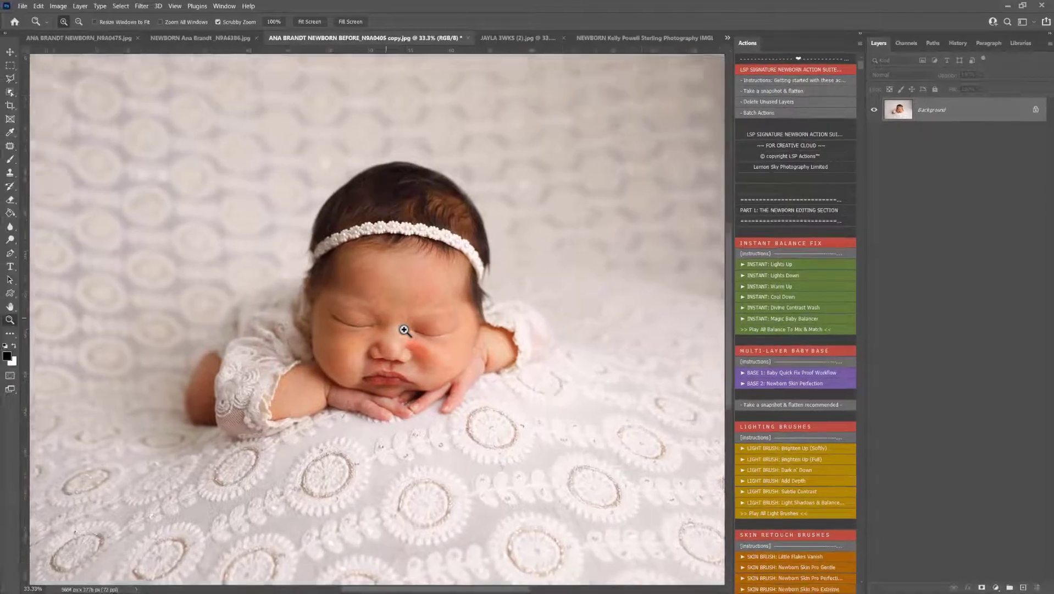
click(404, 330)
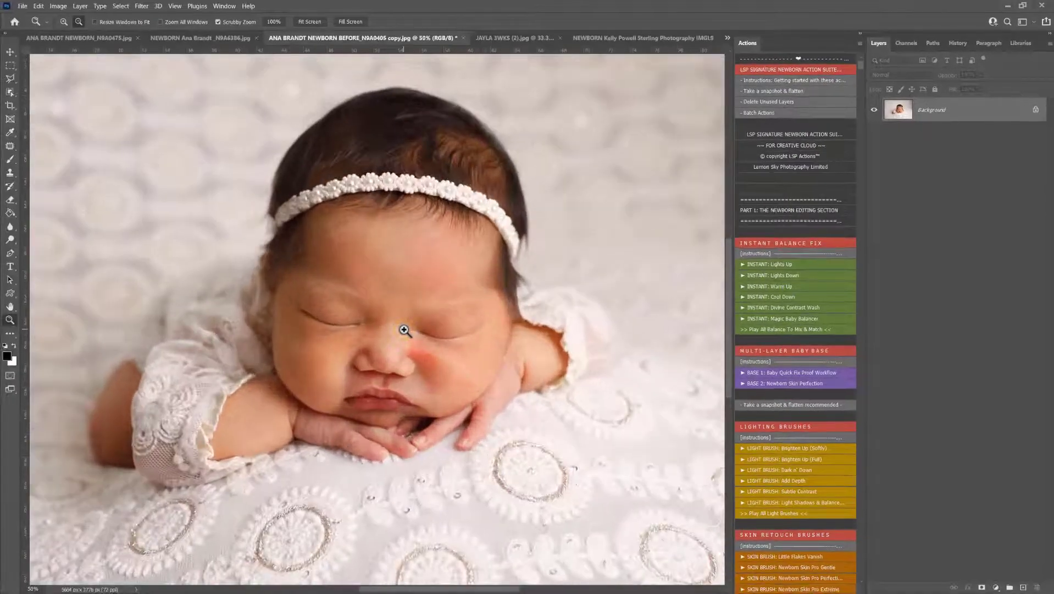
key(b)
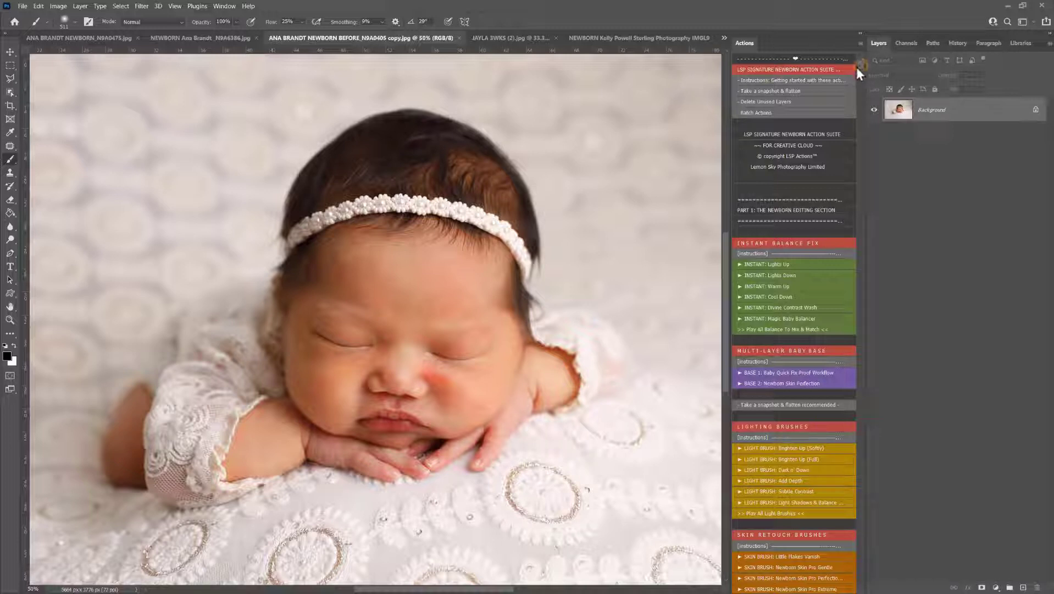
scroll(859, 66, down, 5)
scroll(857, 65, up, 5)
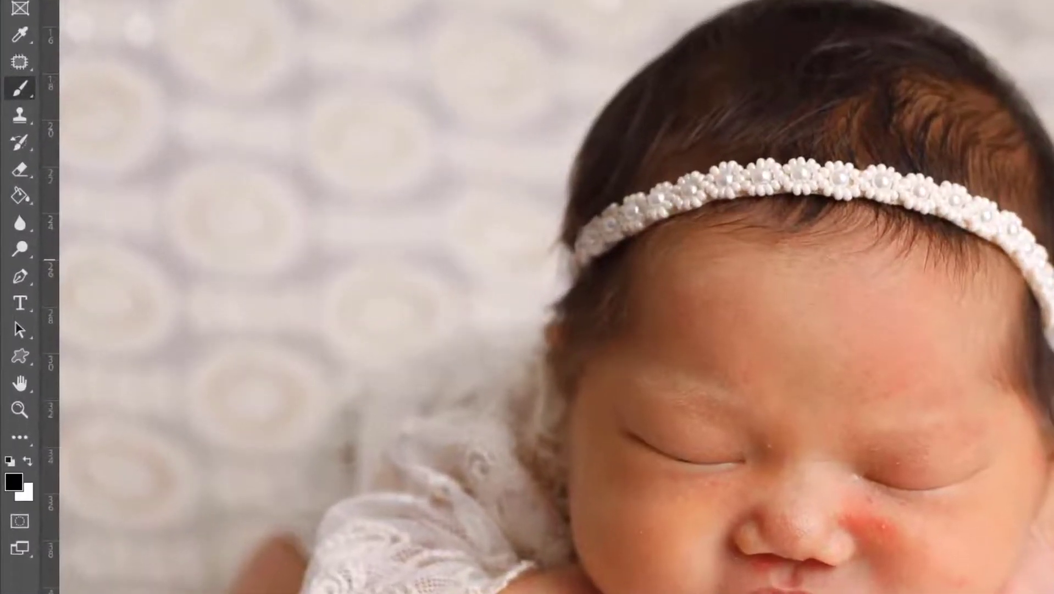
right_click(22, 89)
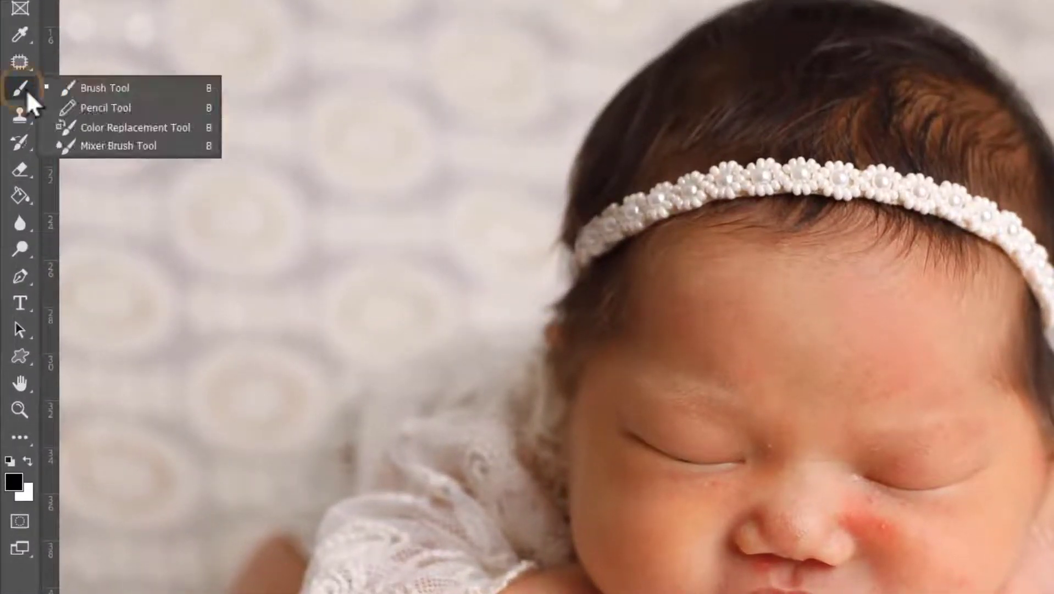
click(110, 87)
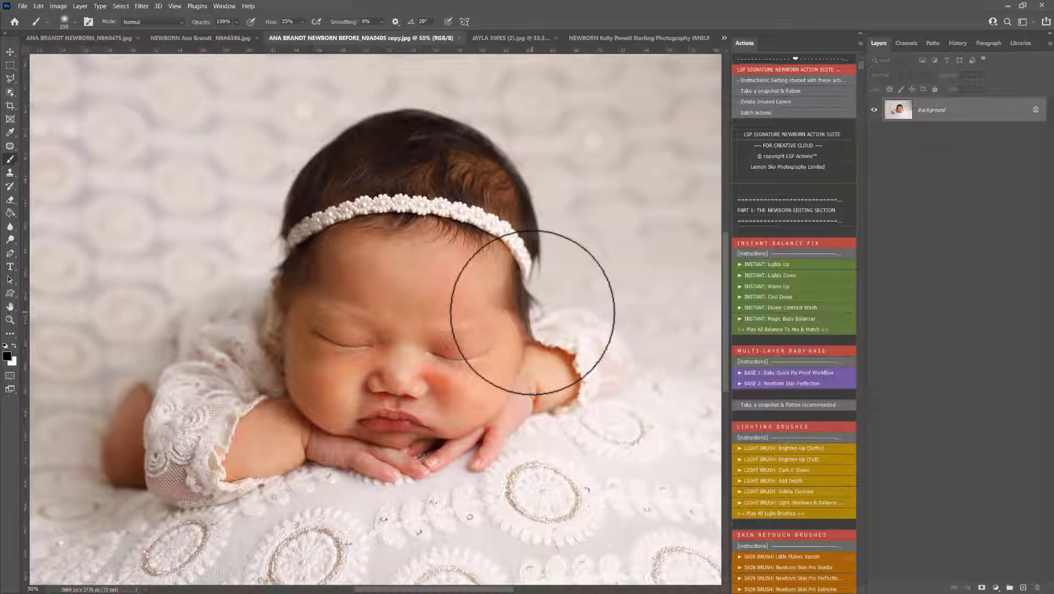
Step: Adjust the size of the Soft Round brush and close its settings
right_click(563, 282)
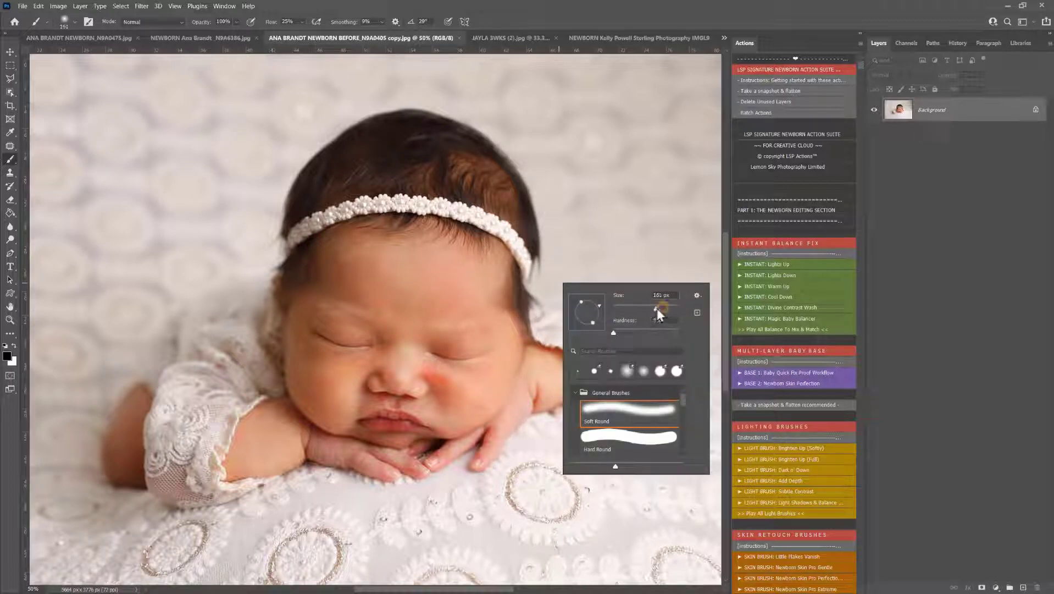
drag(659, 311, 663, 308)
click(902, 112)
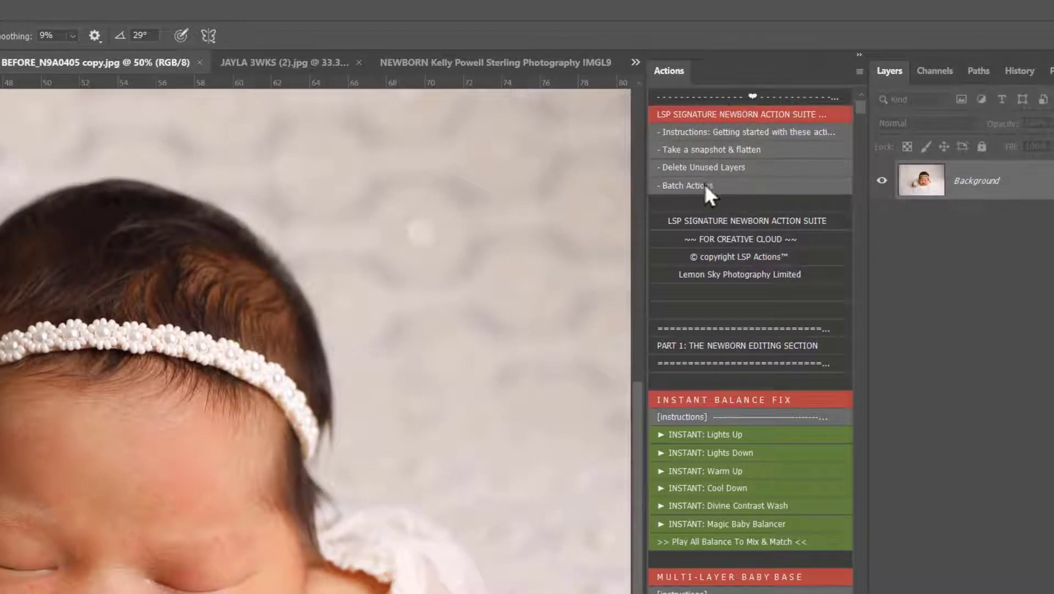
Step: Play the Instructions: Getting started action and read through all its messages up to END OF TUTORIAL, then stop it
click(669, 133)
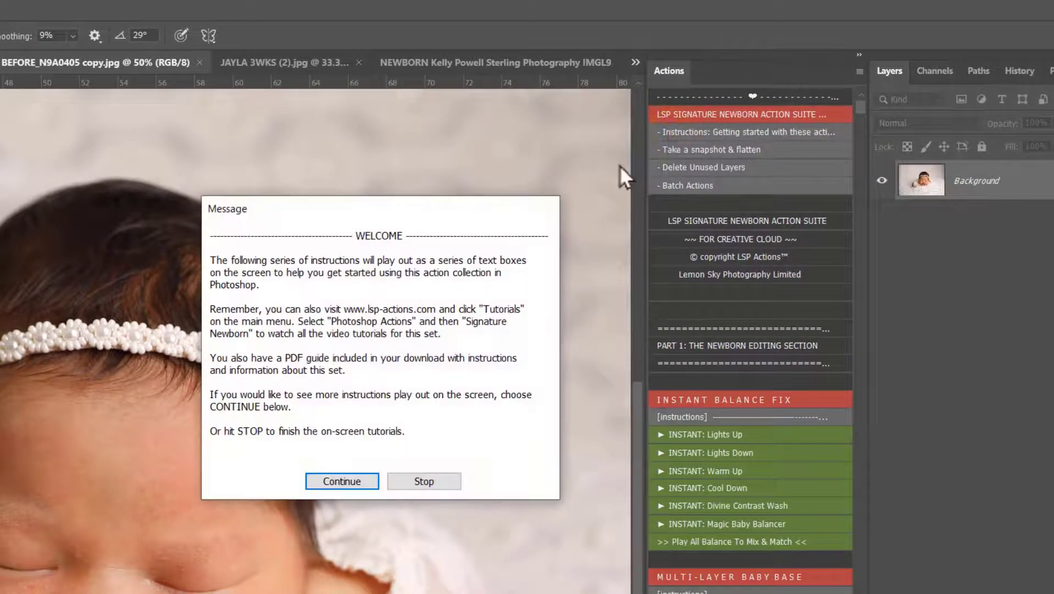
click(349, 482)
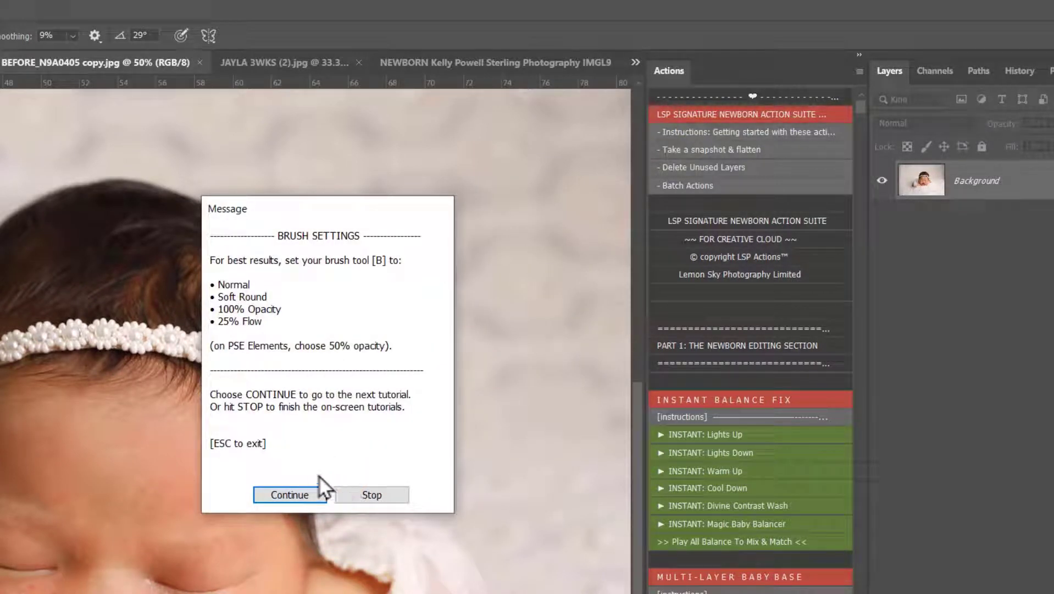
click(296, 495)
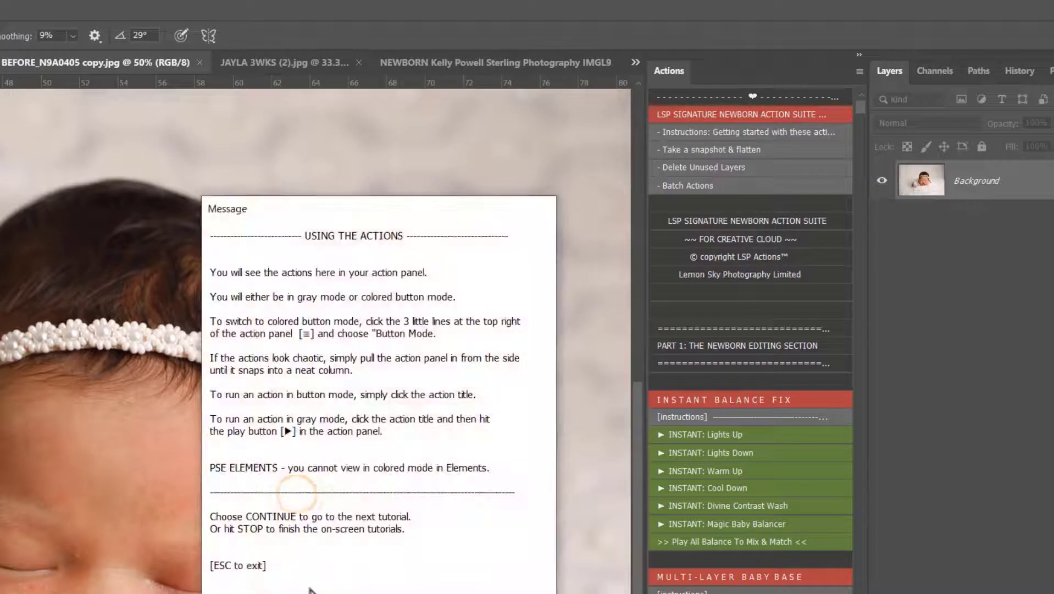
key(Return)
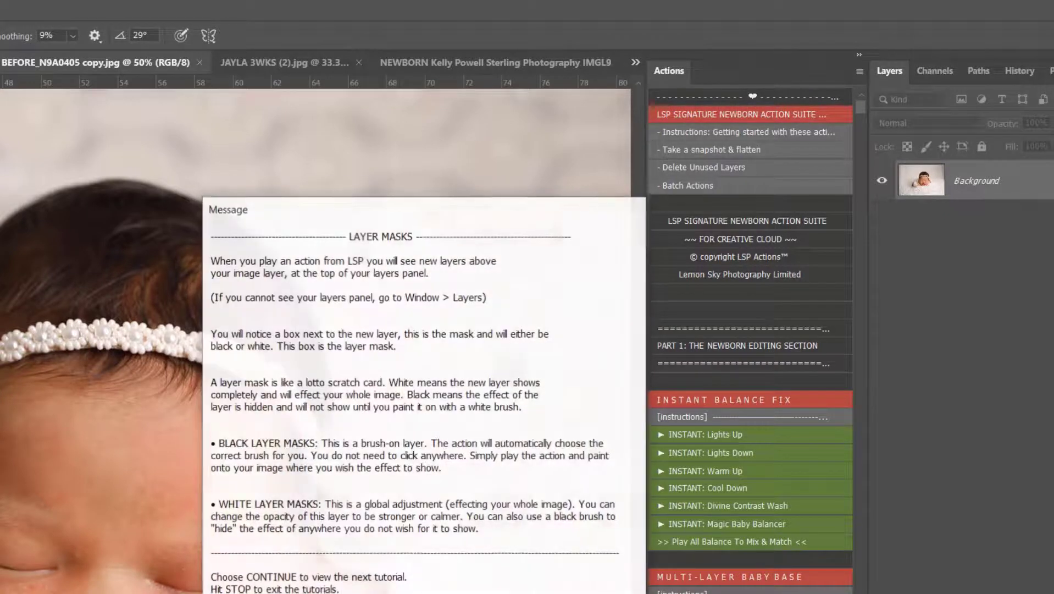
key(Return)
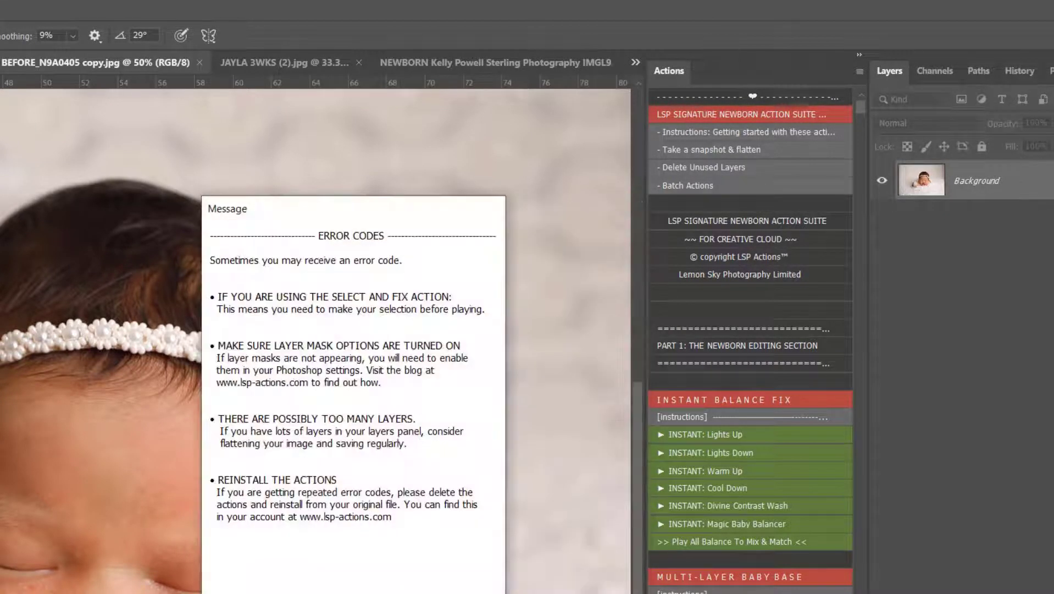
key(Return)
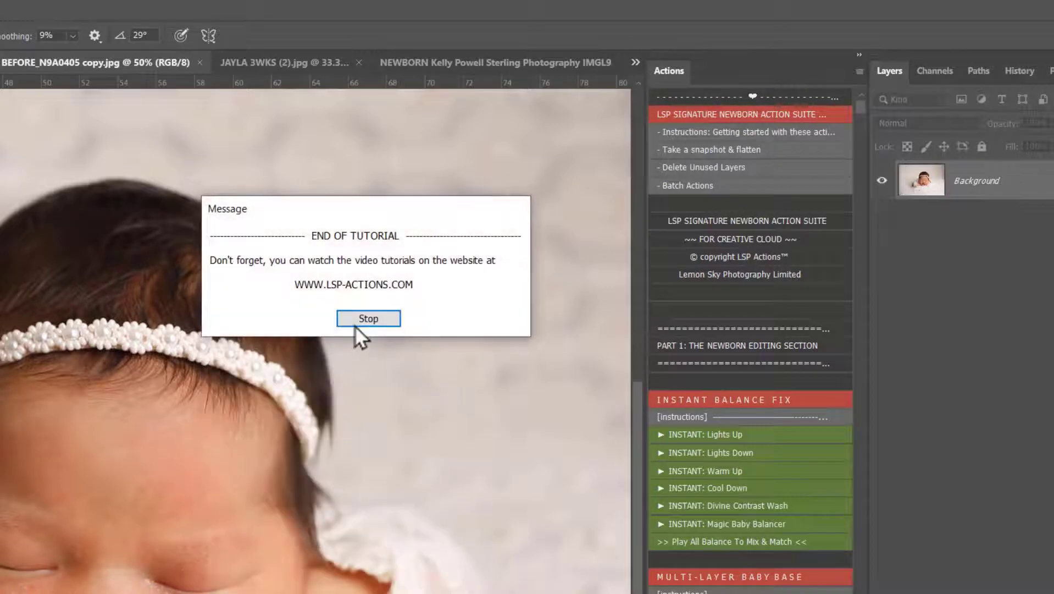
click(369, 320)
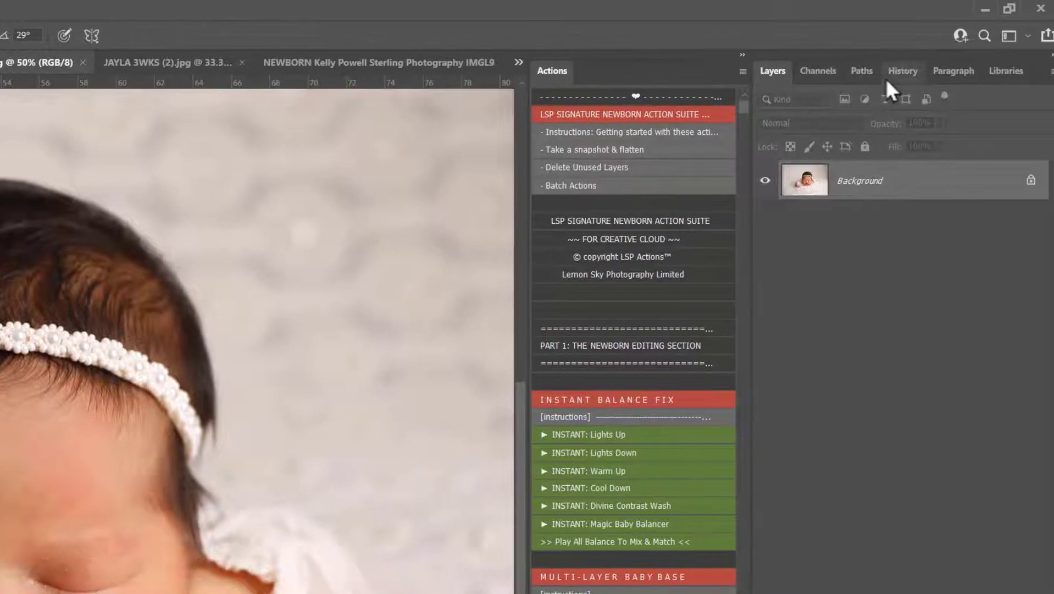
Step: Review the photo's snapshots and recorded states in the history, then return to its layers
click(982, 73)
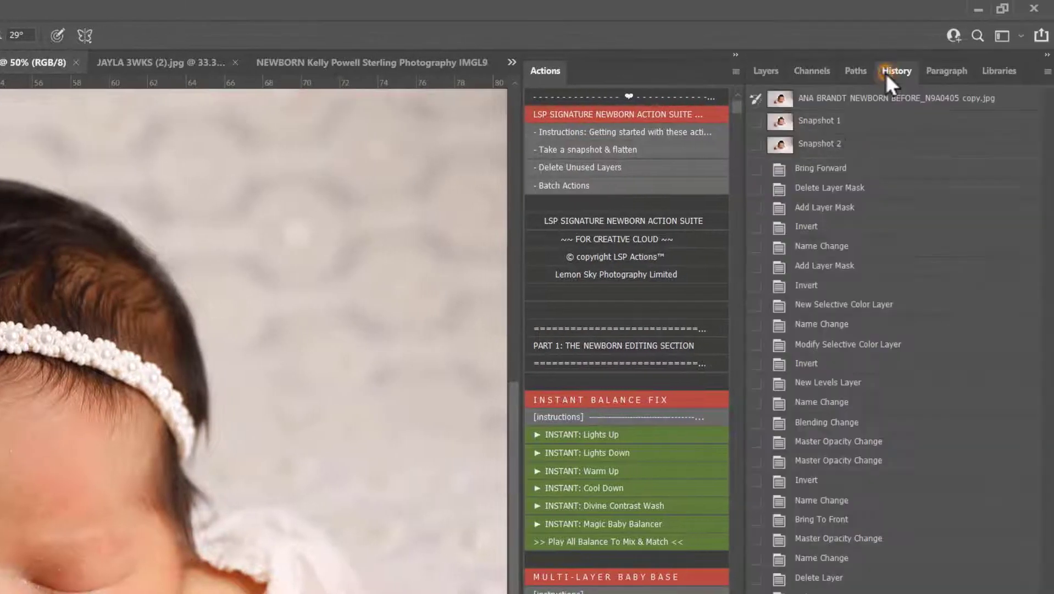
click(766, 70)
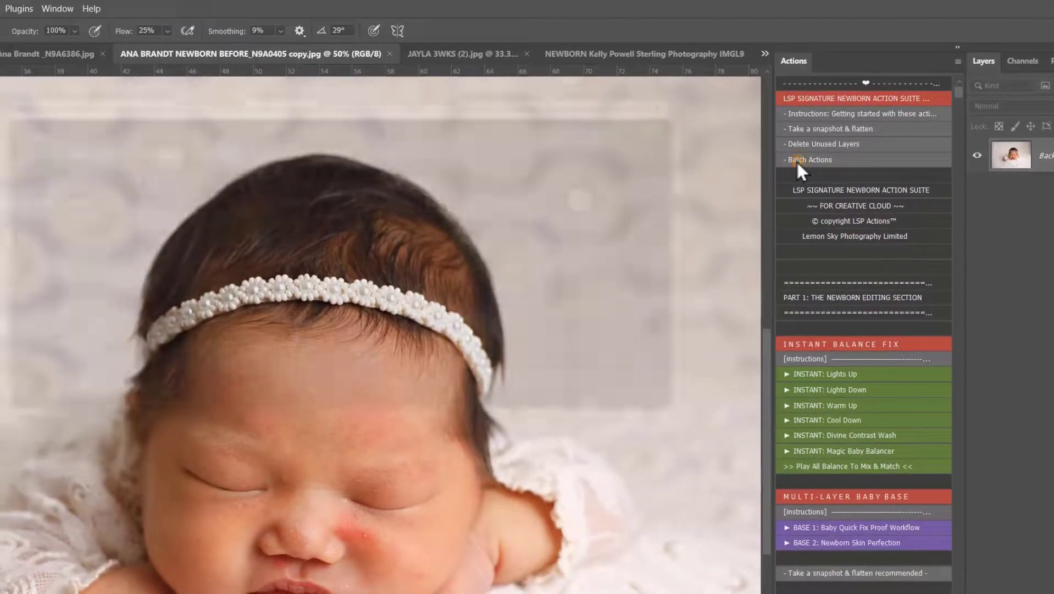
Step: Run Batch Actions with INSTANT: Lights Up on all Opened Files, then return to the N9A0405 copy.jpg photo
click(797, 161)
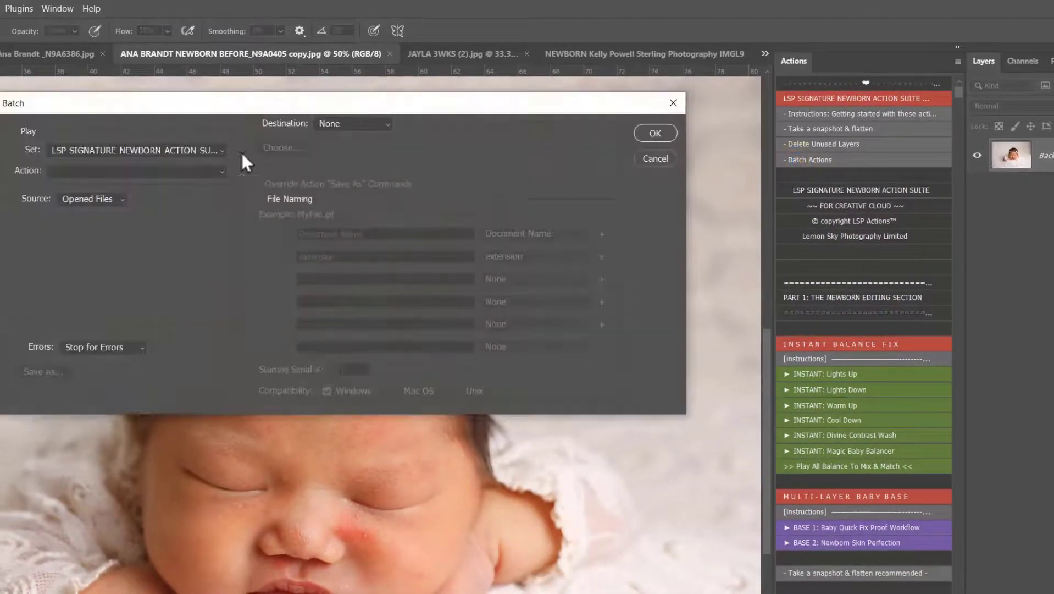
drag(162, 104, 193, 105)
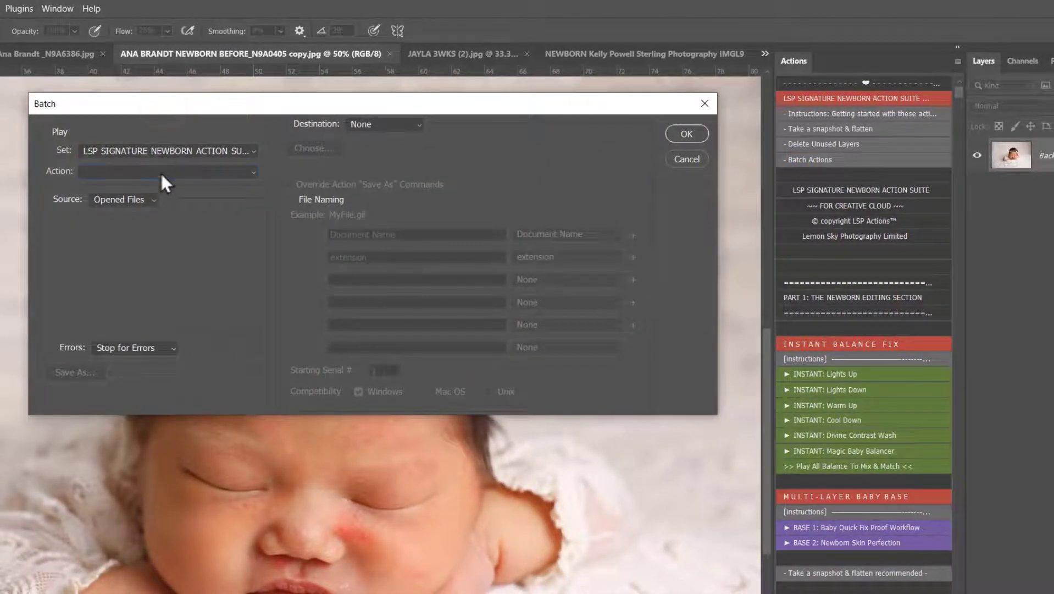
click(160, 171)
click(160, 198)
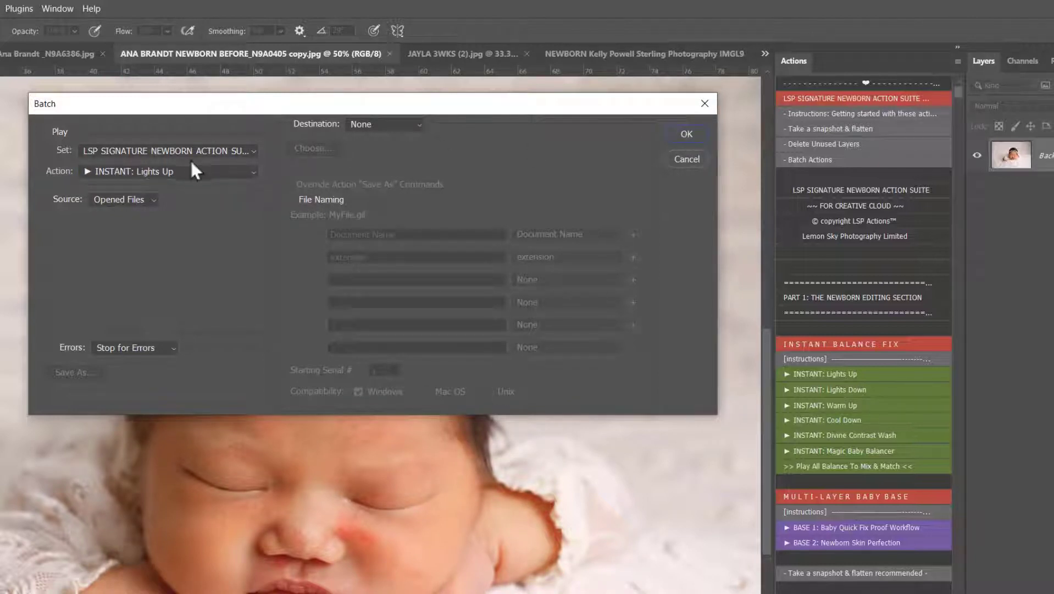
click(683, 136)
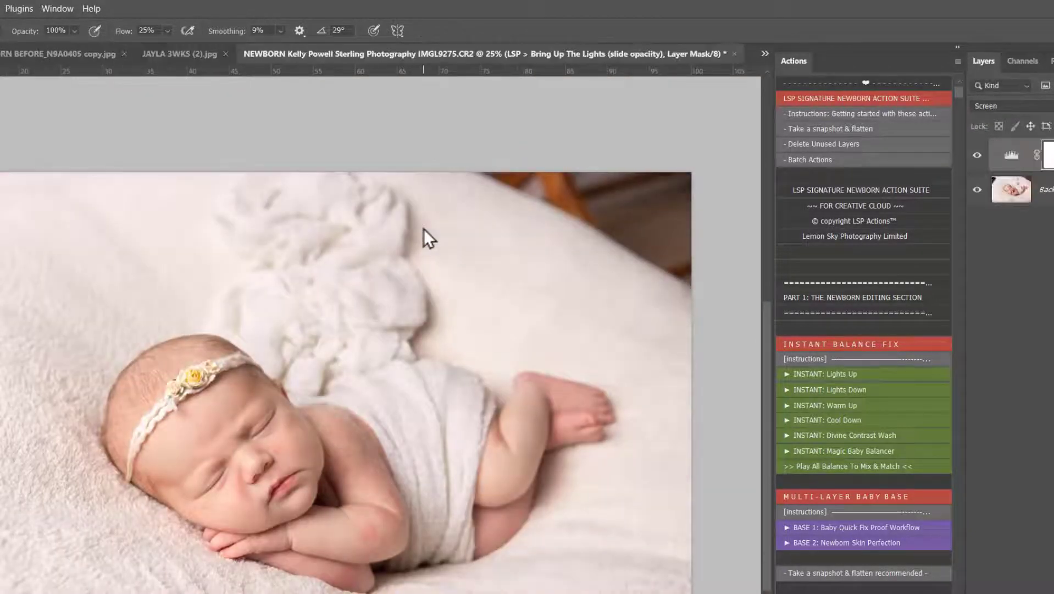
click(86, 54)
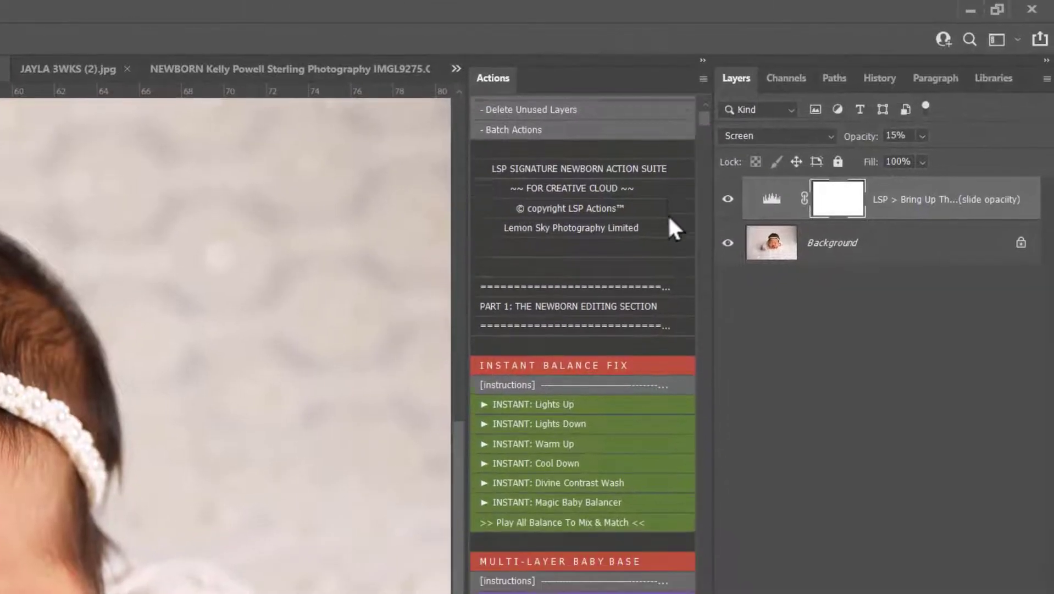
Step: Play the instructions of the INSTANT BALANCE FIX section and close the message after reading it
scroll(668, 214, down, 3)
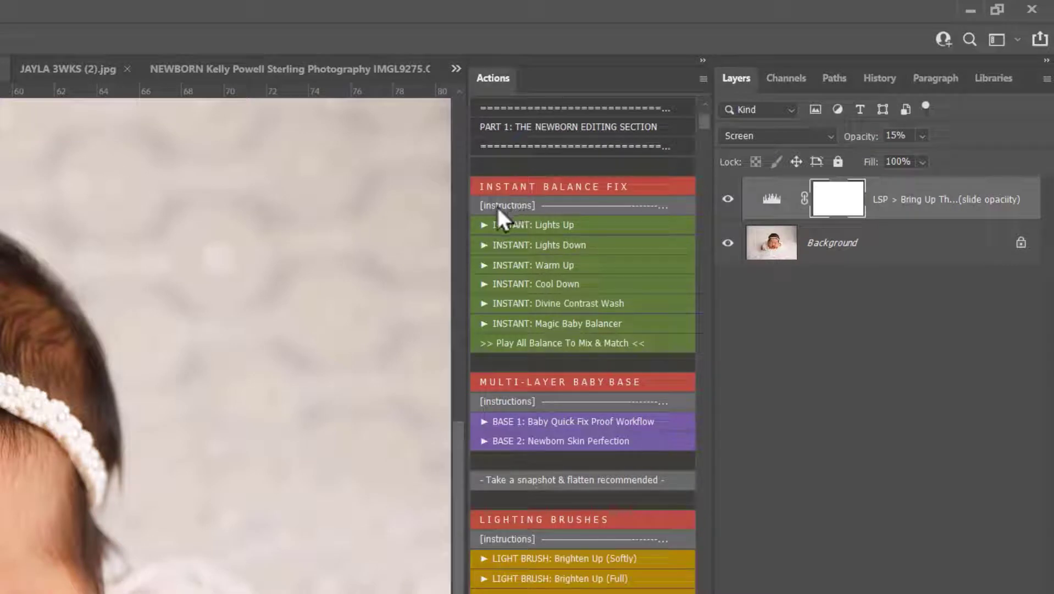
click(512, 206)
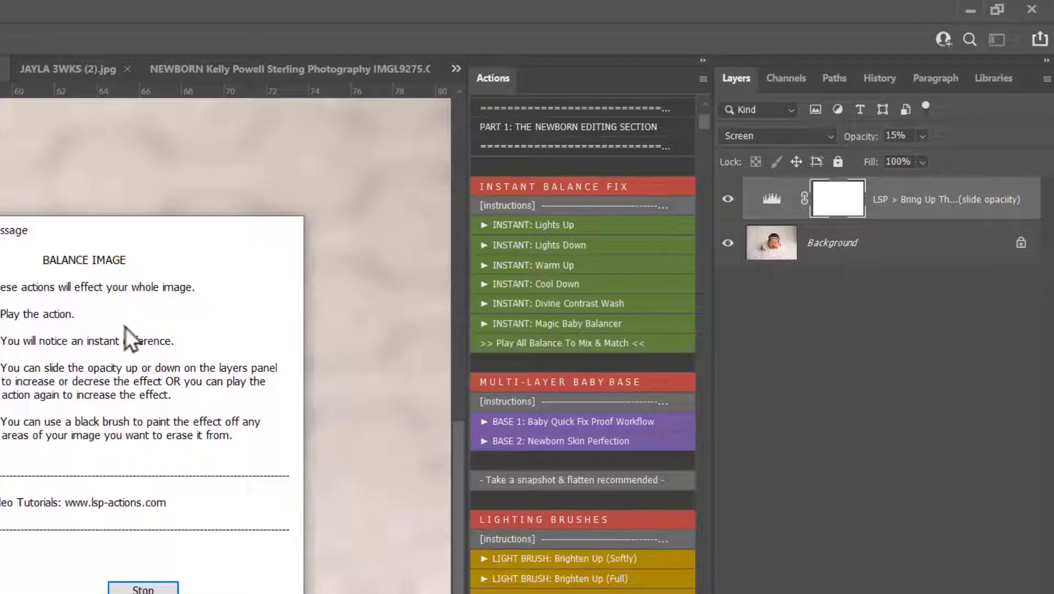
click(142, 588)
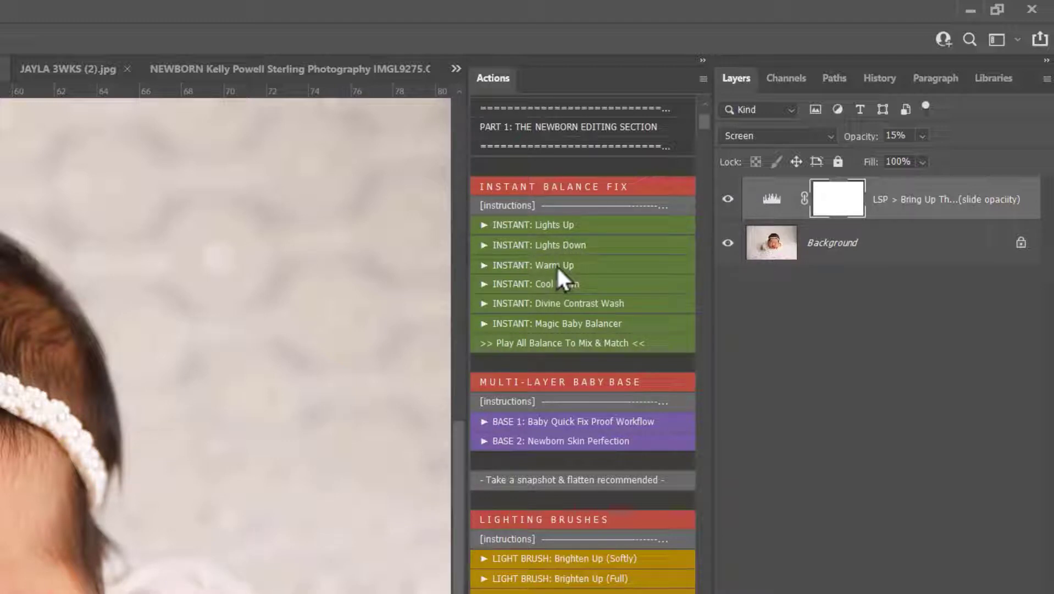
Step: Play INSTANT: Cool Down twice on the photo, toggling the first Cool Tweak layer's visibility to compare its effect
click(556, 284)
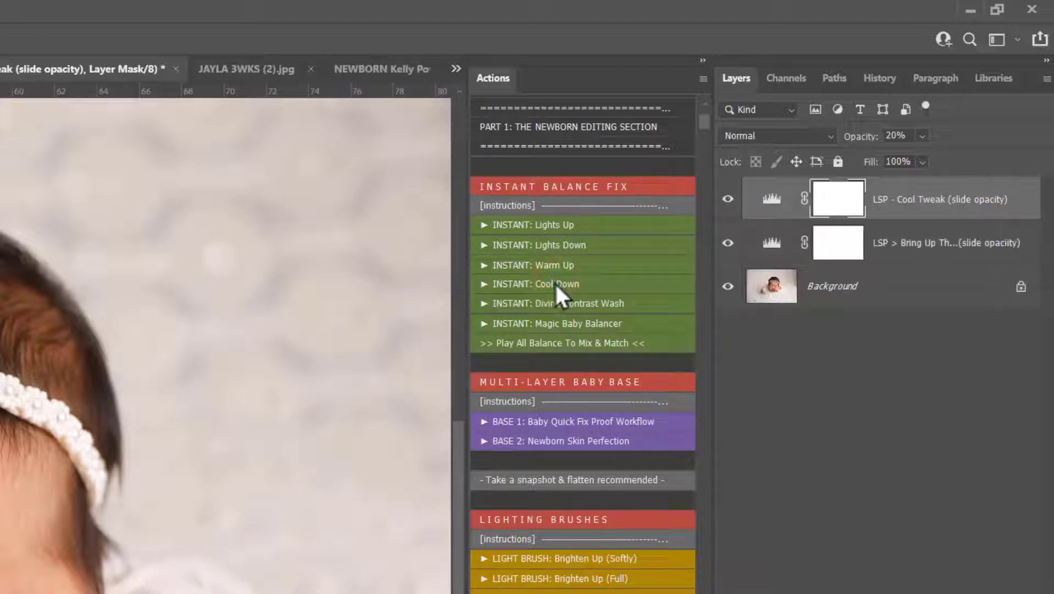
click(727, 199)
click(728, 199)
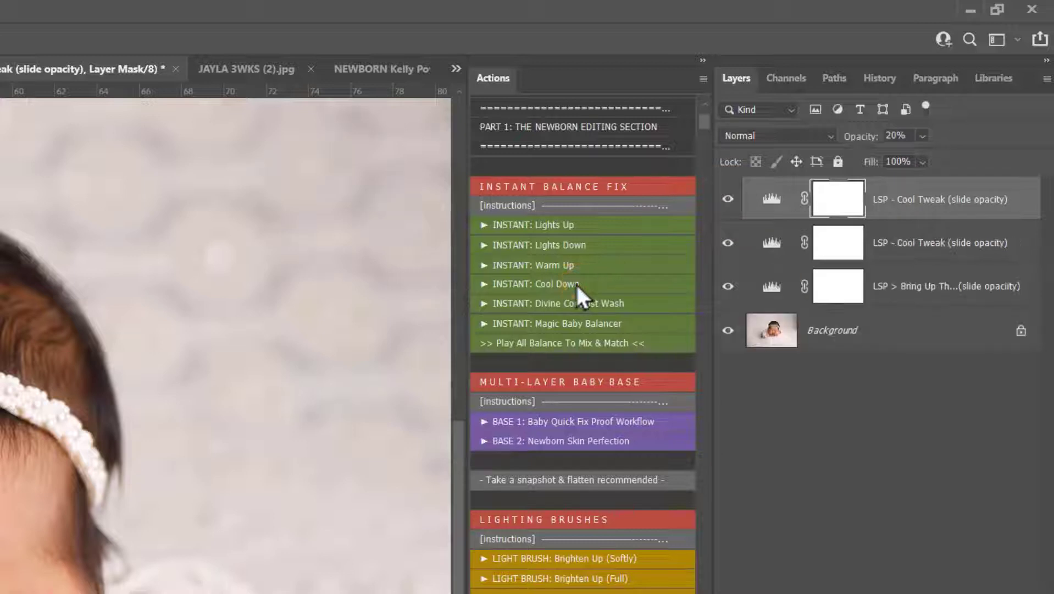
Step: Hide the upper Cool Tweak layer and set the lower Cool Tweak layer's opacity to 13%
click(726, 200)
click(898, 240)
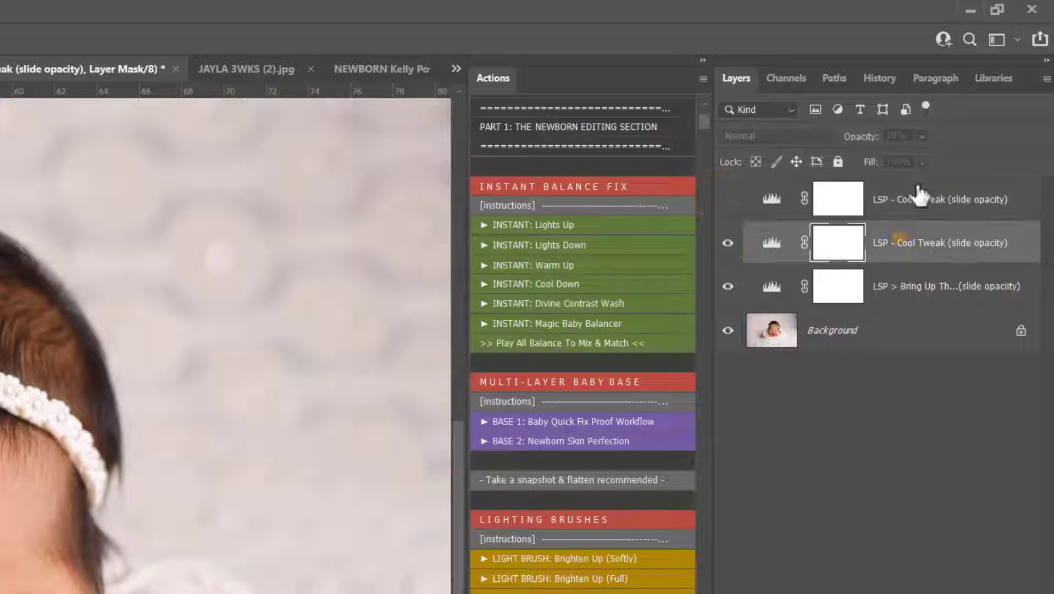
mouse_move(922, 136)
mouse_down()
mouse_move(931, 154)
mouse_move(946, 153)
mouse_move(928, 156)
mouse_up()
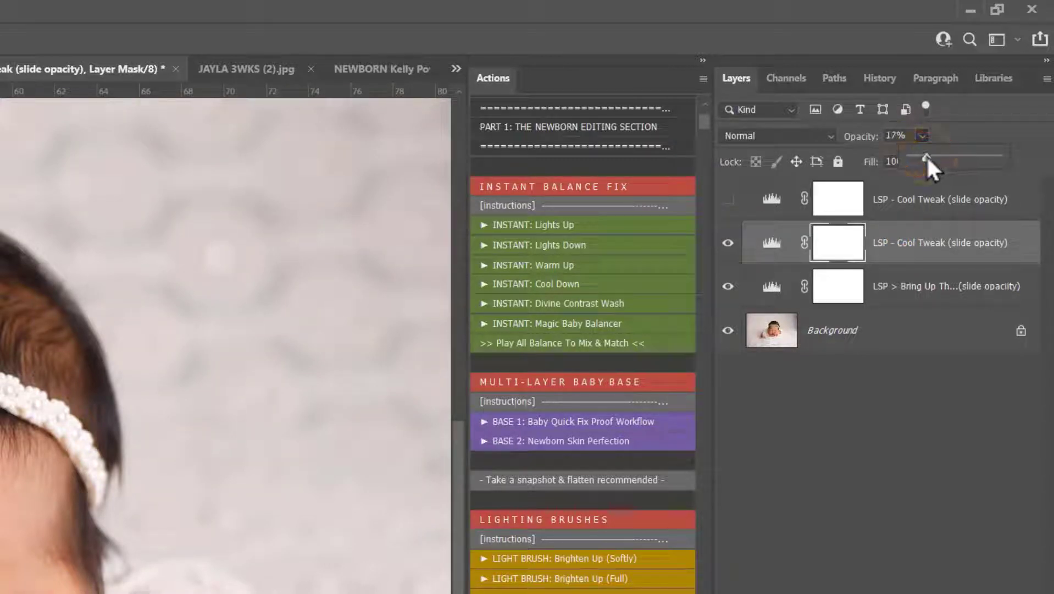
Step: Hide the lower Cool Tweak layer and the Bring Up The Lights layer
drag(727, 247, 728, 279)
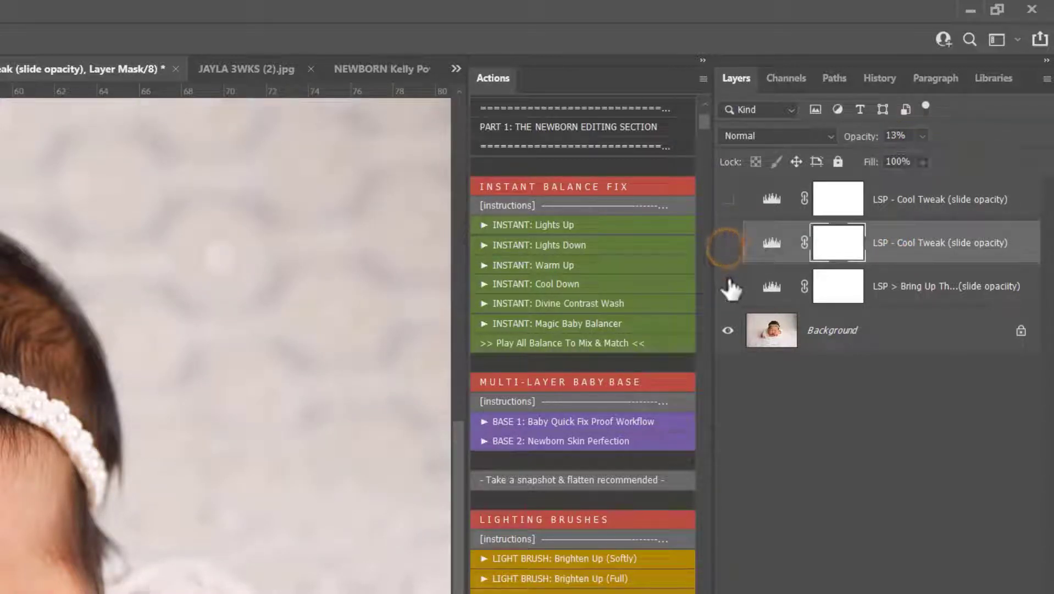
scroll(552, 214, up, 5)
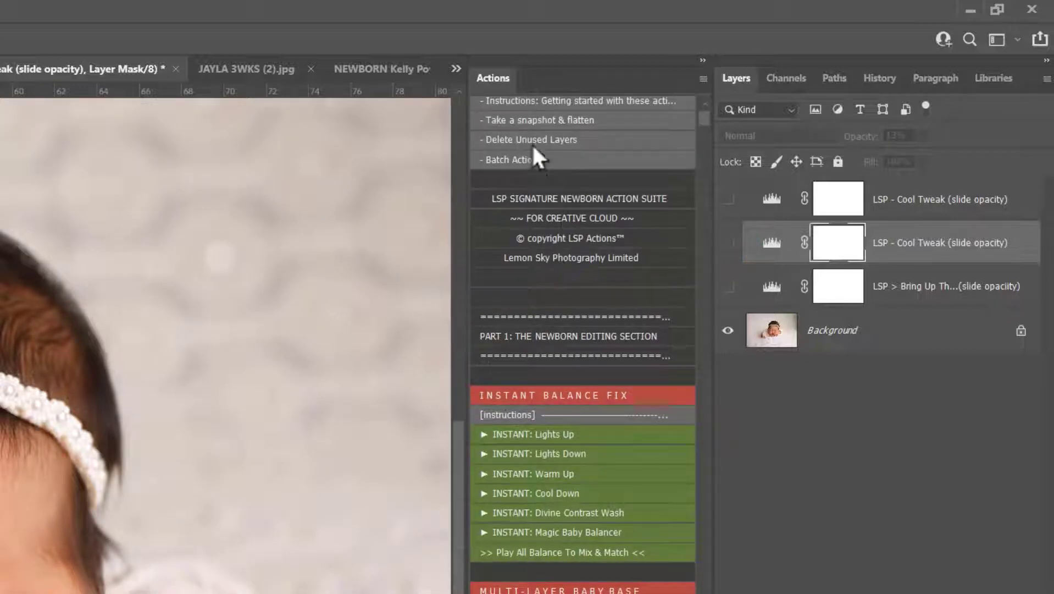
Step: Remove the hidden adjustment layers by playing the Delete Unused Layers action
click(533, 145)
Step: Play INSTANT: Magic Baby Balancer on the photo and set the resulting layer's opacity to 68%
scroll(581, 294, down, 5)
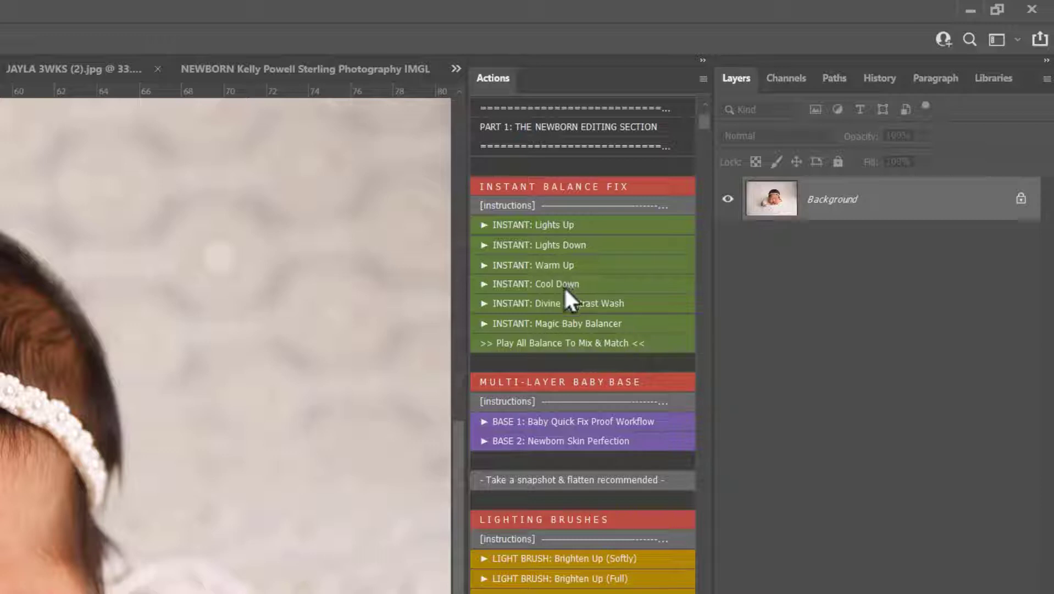
click(575, 340)
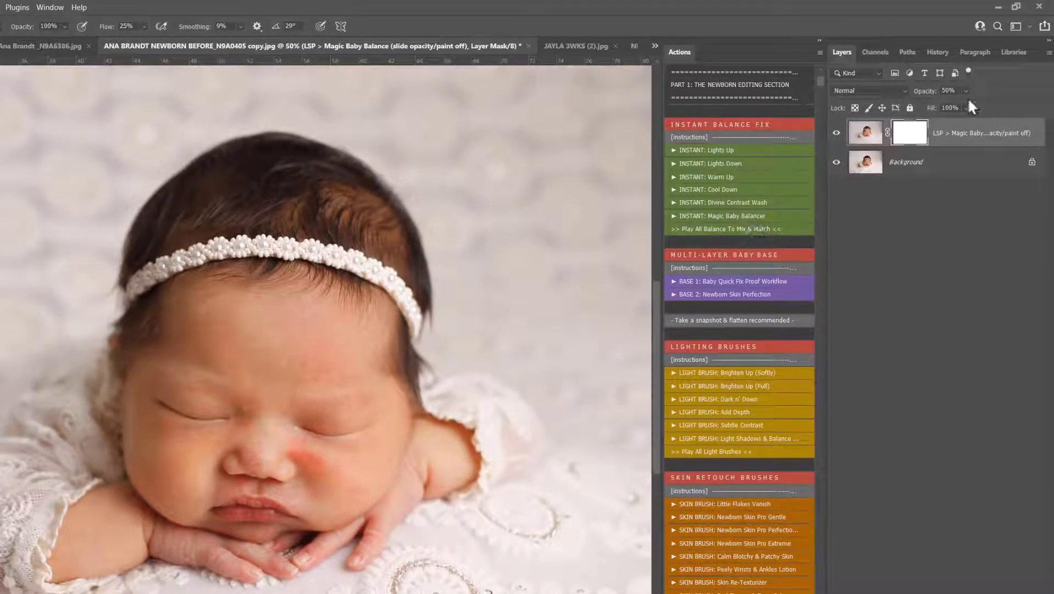
mouse_move(969, 106)
mouse_down()
mouse_move(1004, 105)
mouse_move(926, 116)
mouse_move(984, 111)
mouse_up()
click(947, 138)
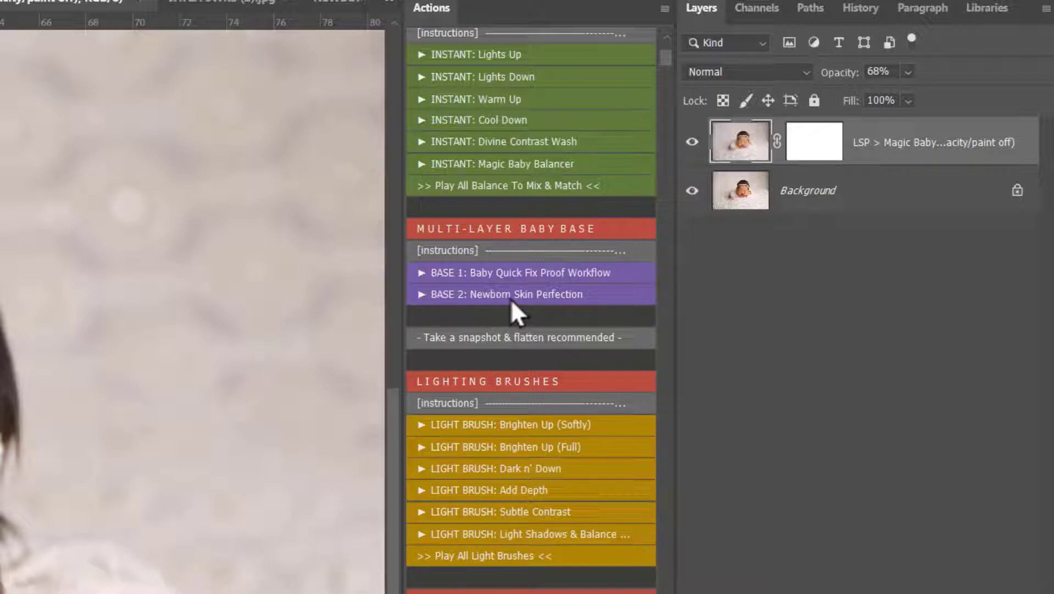
Step: Play BASE 1: Baby Quick Fix Proof Workflow and paint over the red areas of the face and hands on the Reduce The Reds Gentle mask
click(497, 279)
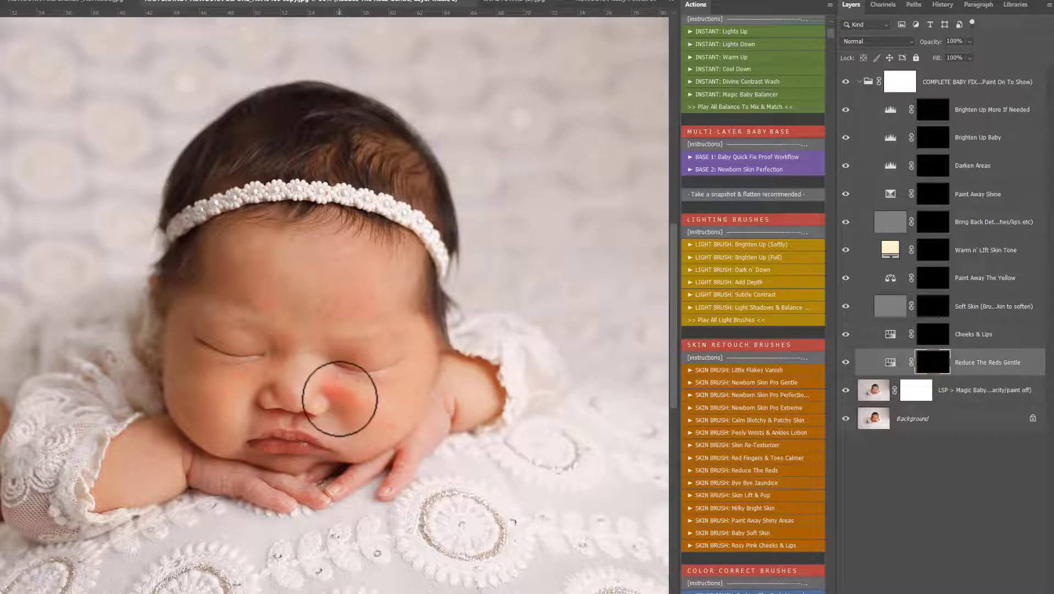
mouse_move(342, 399)
mouse_down()
mouse_move(325, 384)
mouse_move(341, 406)
mouse_move(334, 394)
mouse_up()
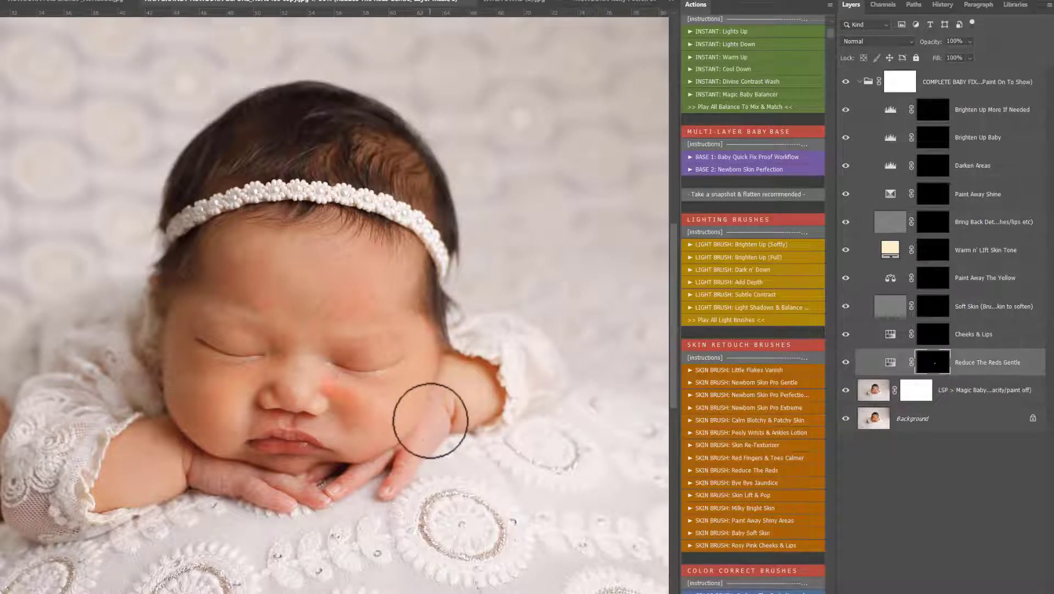
mouse_move(430, 421)
mouse_down()
mouse_move(396, 478)
mouse_move(395, 461)
mouse_move(322, 488)
mouse_move(277, 468)
mouse_move(230, 506)
mouse_move(281, 486)
mouse_move(188, 436)
mouse_move(193, 454)
mouse_move(277, 410)
mouse_up()
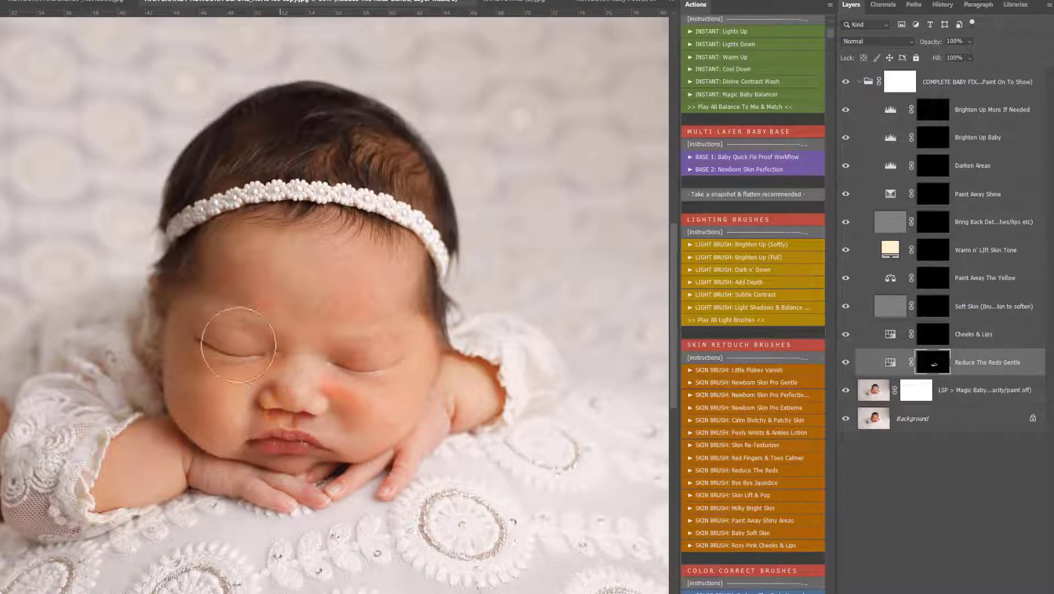
right_click(375, 341)
mouse_move(328, 290)
mouse_down()
mouse_move(195, 295)
mouse_move(222, 278)
mouse_move(505, 321)
mouse_up()
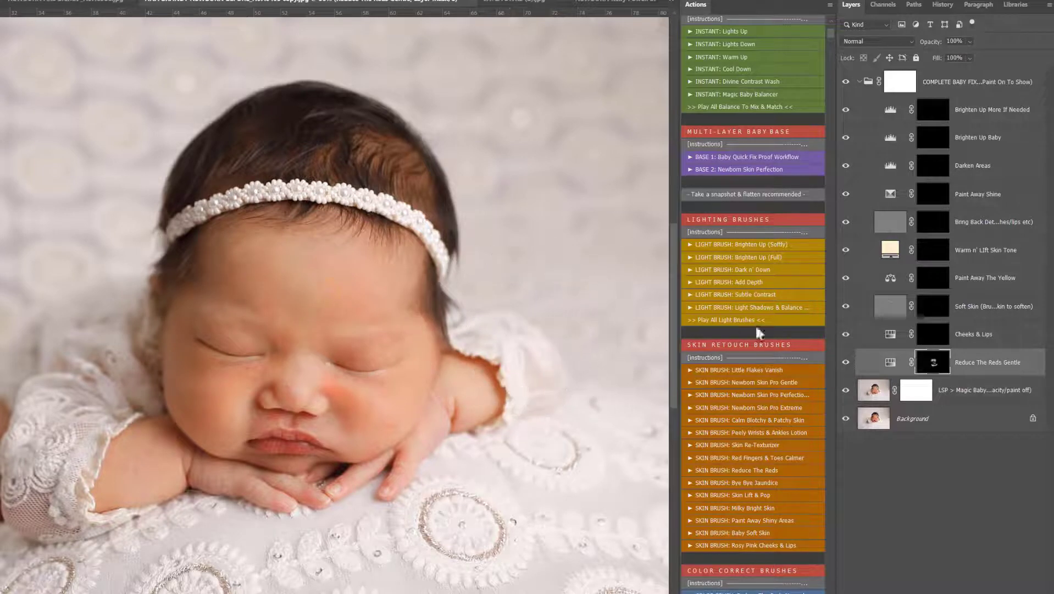
Step: Paint color onto both of the baby's cheeks on the Cheeks & Lips mask
click(935, 340)
click(395, 411)
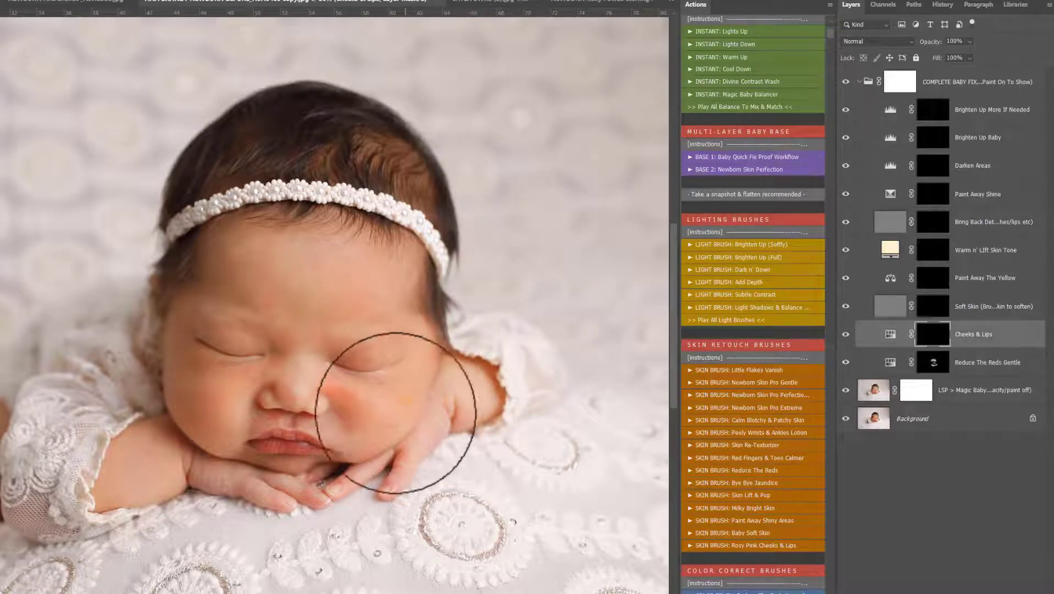
click(189, 391)
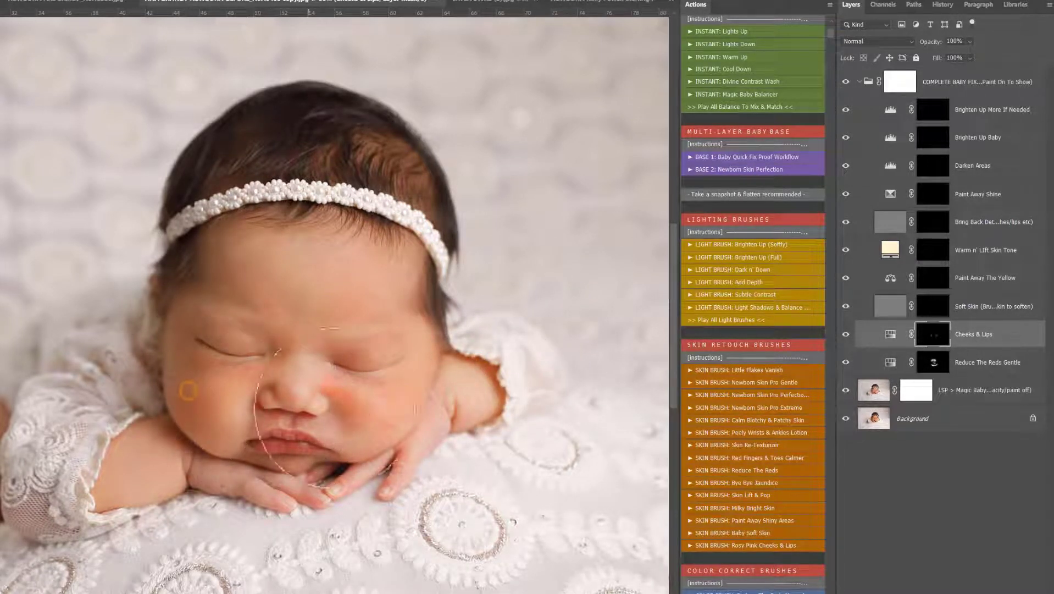
Step: Soften the forehead on the Soft Skin mask and paint over the face and head on the Paint Away The Yellow mask
click(940, 308)
mouse_move(276, 288)
mouse_down()
mouse_move(310, 272)
mouse_move(362, 312)
mouse_up()
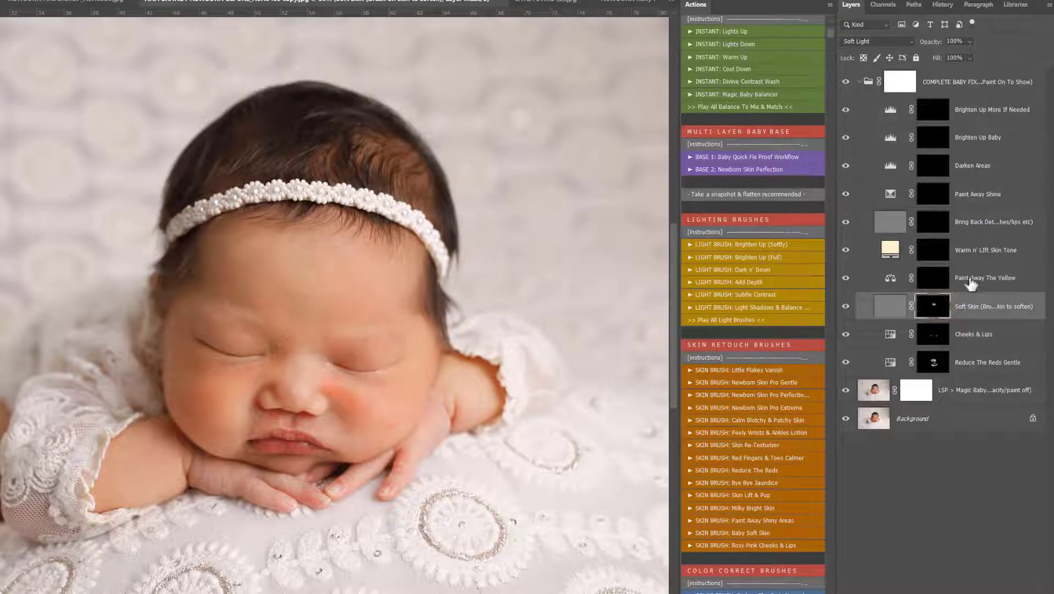
click(933, 279)
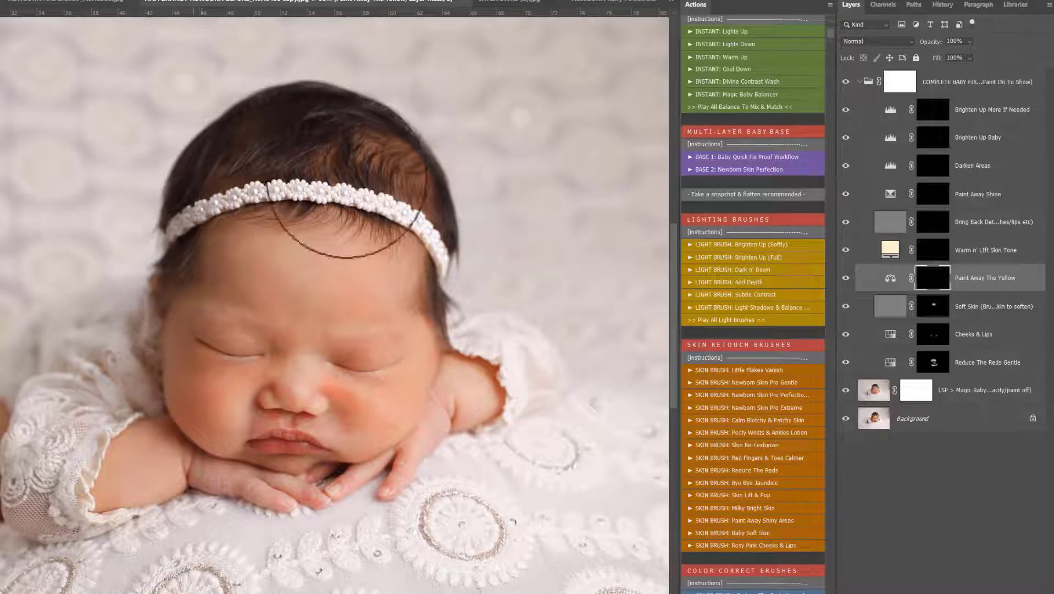
mouse_move(346, 174)
mouse_down()
mouse_move(447, 259)
mouse_move(437, 263)
mouse_up()
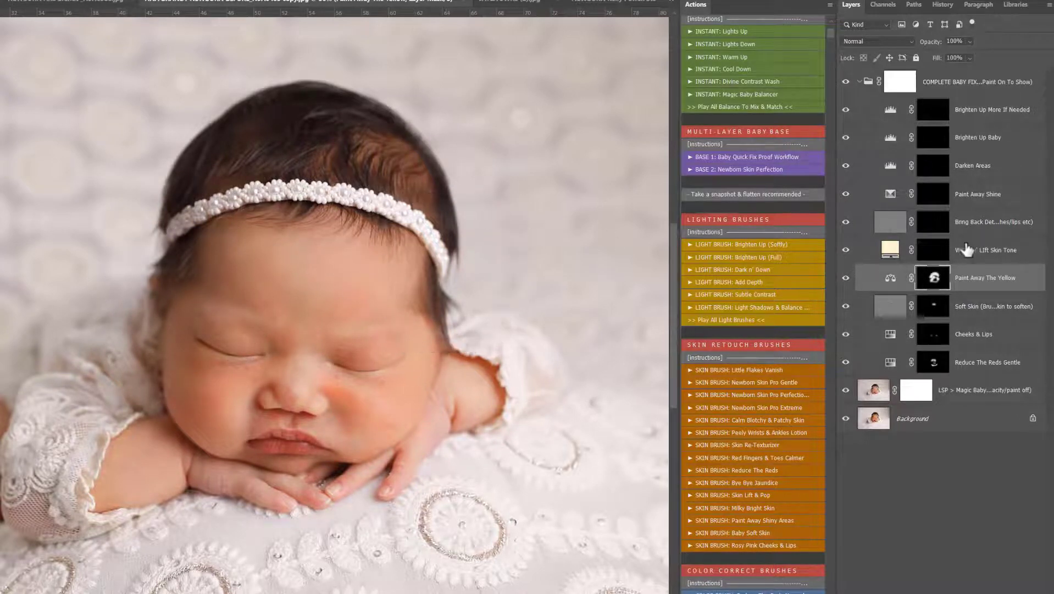
Step: Paint the eyelashes and lips with a smaller brush on the Bring Back Details mask
click(935, 226)
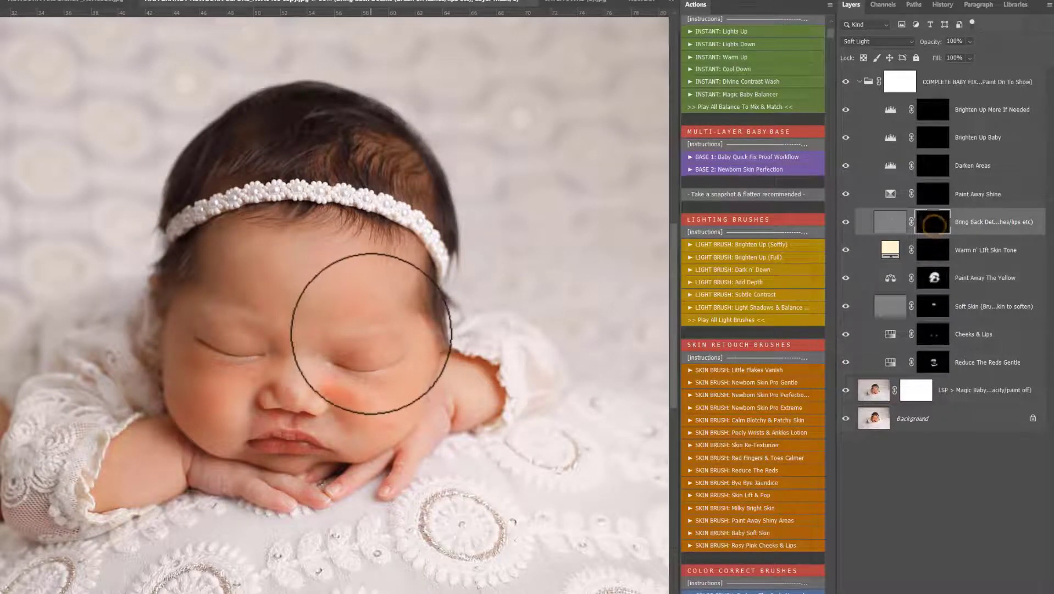
right_click(371, 332)
click(470, 363)
click(354, 365)
mouse_move(328, 366)
mouse_down()
mouse_move(279, 353)
mouse_move(209, 366)
mouse_up()
mouse_move(268, 445)
mouse_down()
mouse_move(292, 442)
mouse_move(251, 448)
mouse_move(332, 440)
mouse_up()
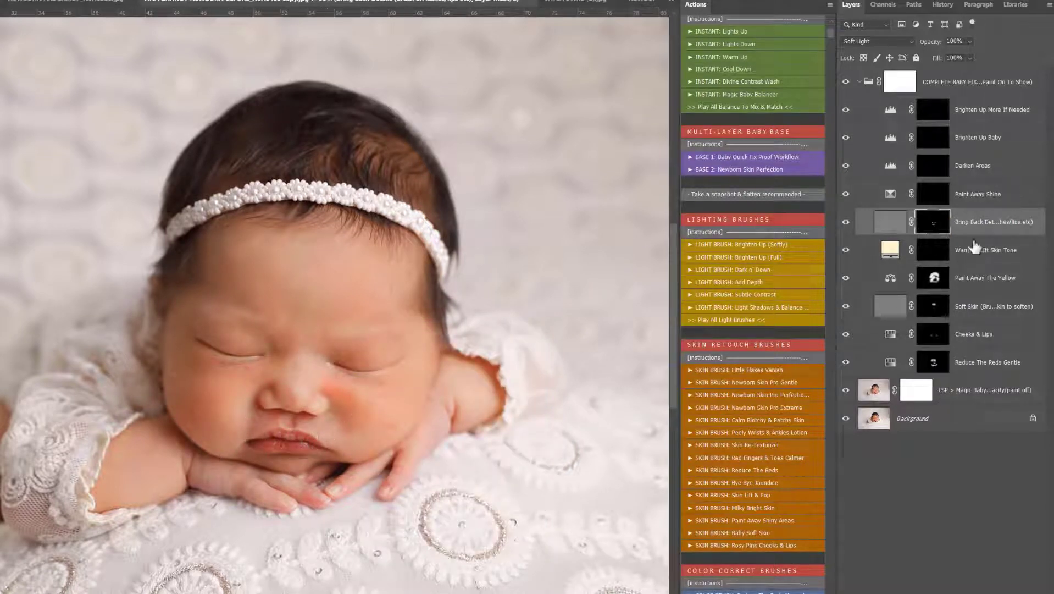
Step: Paint over the nose and forehead with a 448 px brush on the Paint Away Shine mask
click(943, 195)
right_click(445, 351)
click(571, 381)
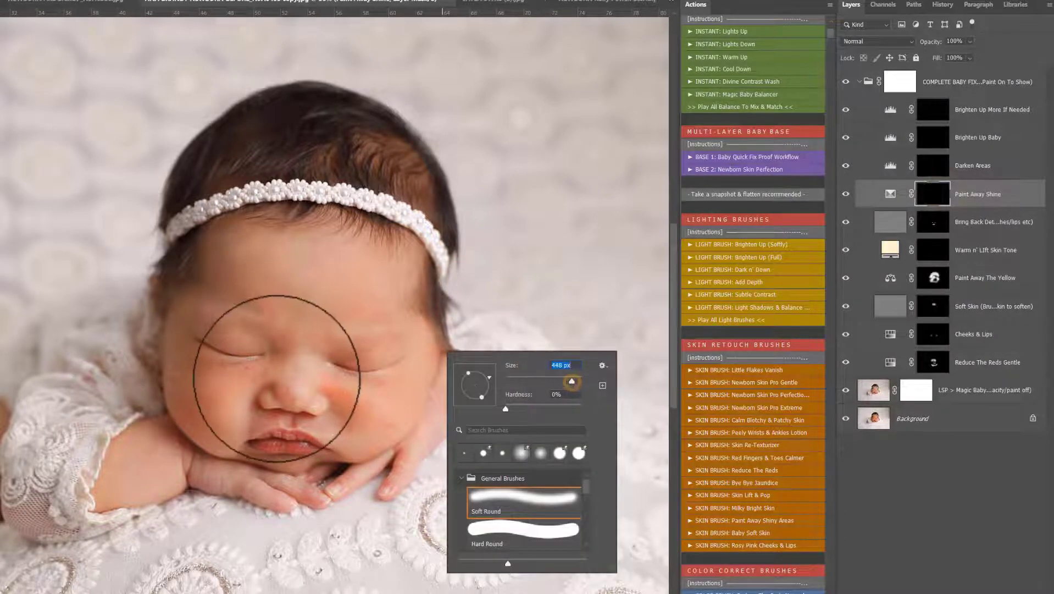
click(293, 378)
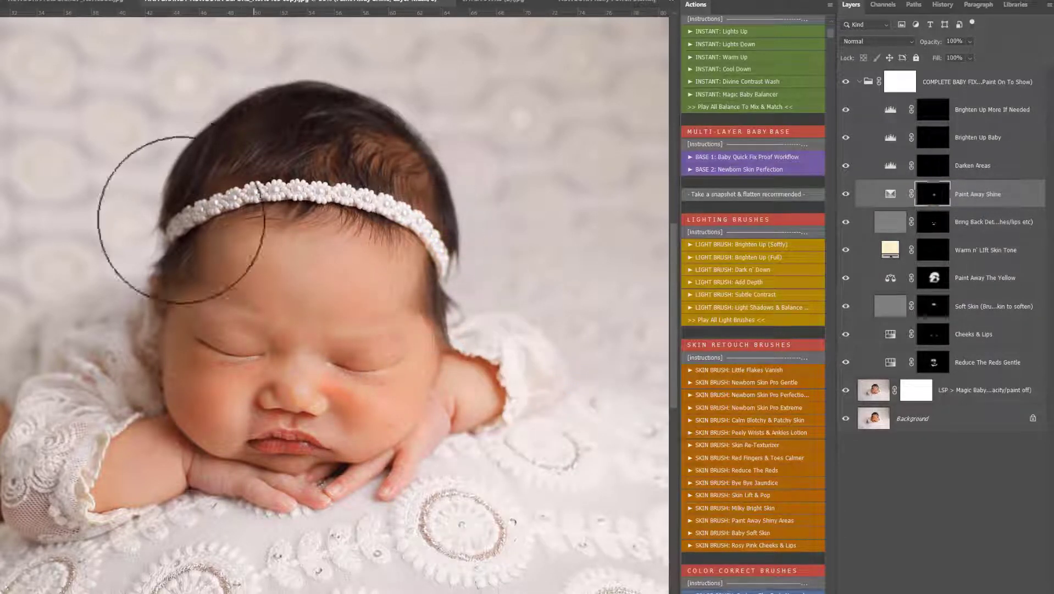
mouse_move(517, 325)
mouse_down()
mouse_move(522, 377)
mouse_move(489, 357)
mouse_up()
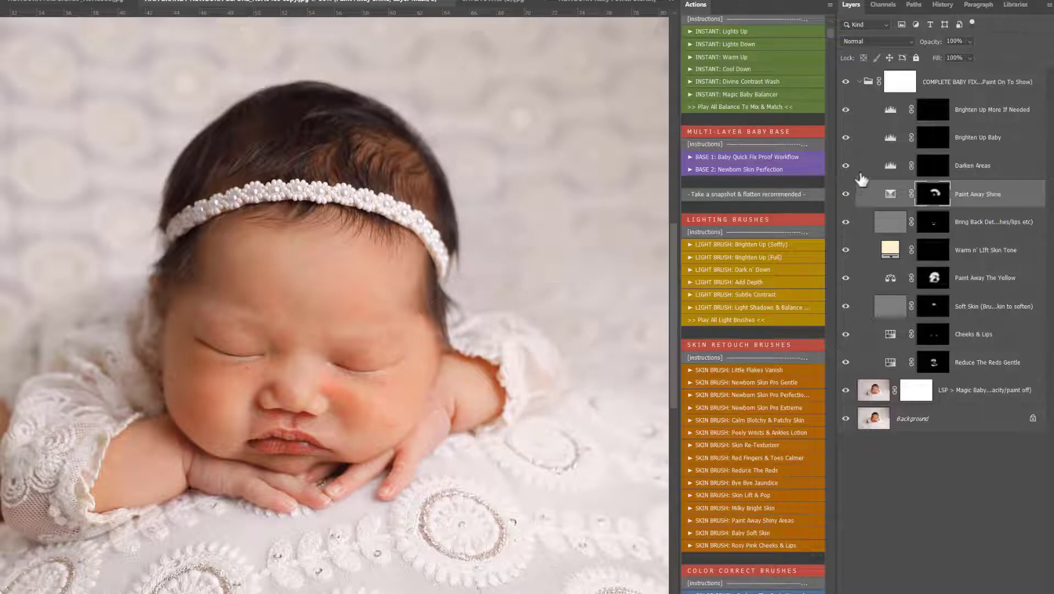
Step: Darken the cheek edge and upper arm on the Darken Areas mask, and lighten the middle of the face on the Brighten Up Baby mask
click(930, 169)
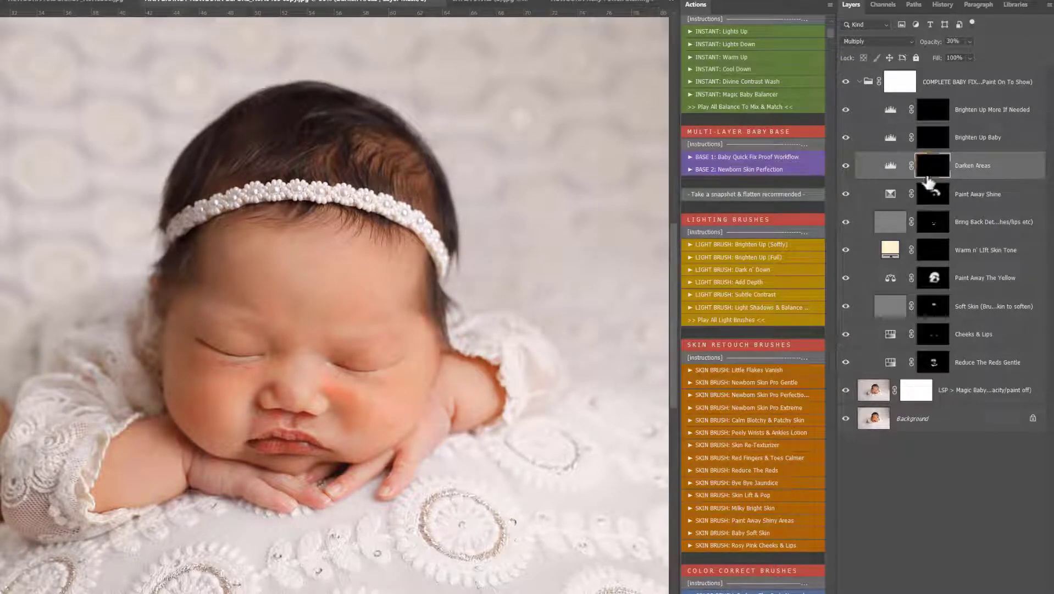
click(178, 358)
drag(177, 426, 103, 458)
click(152, 442)
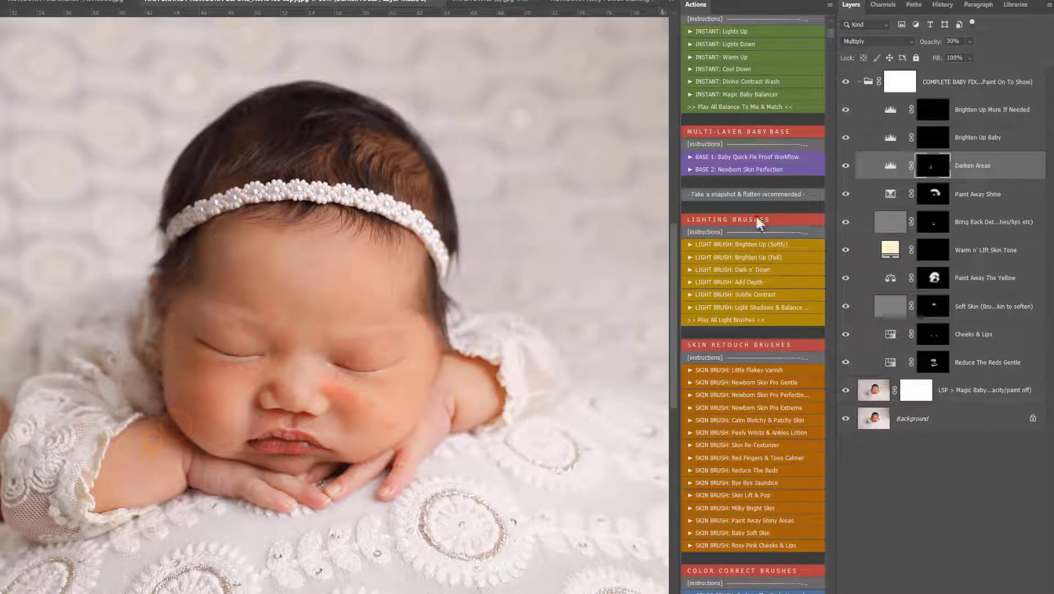
click(935, 140)
mouse_move(294, 305)
mouse_down()
mouse_move(299, 335)
mouse_move(270, 355)
mouse_up()
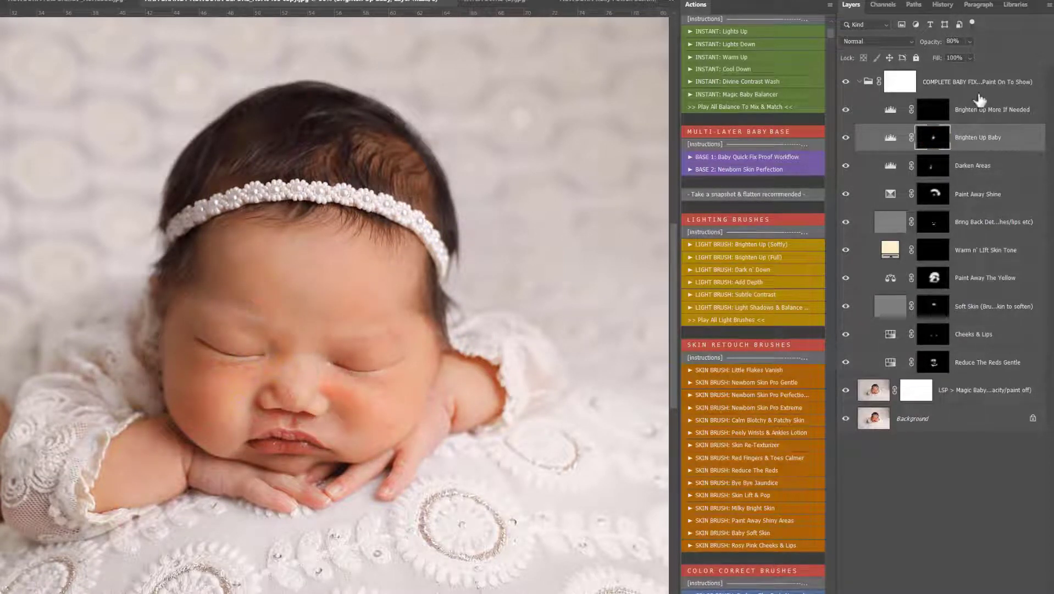
Step: Collapse the COMPLETE BABY FIX group and toggle its visibility to compare the photo with and without it
click(859, 82)
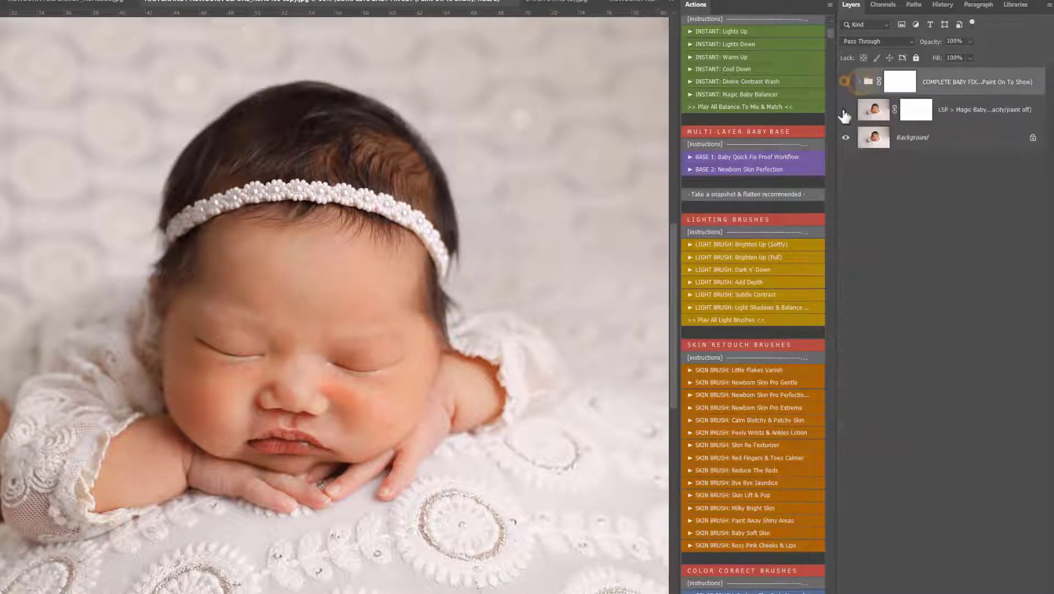
mouse_move(845, 82)
mouse_down()
mouse_move(844, 112)
mouse_move(846, 81)
mouse_up()
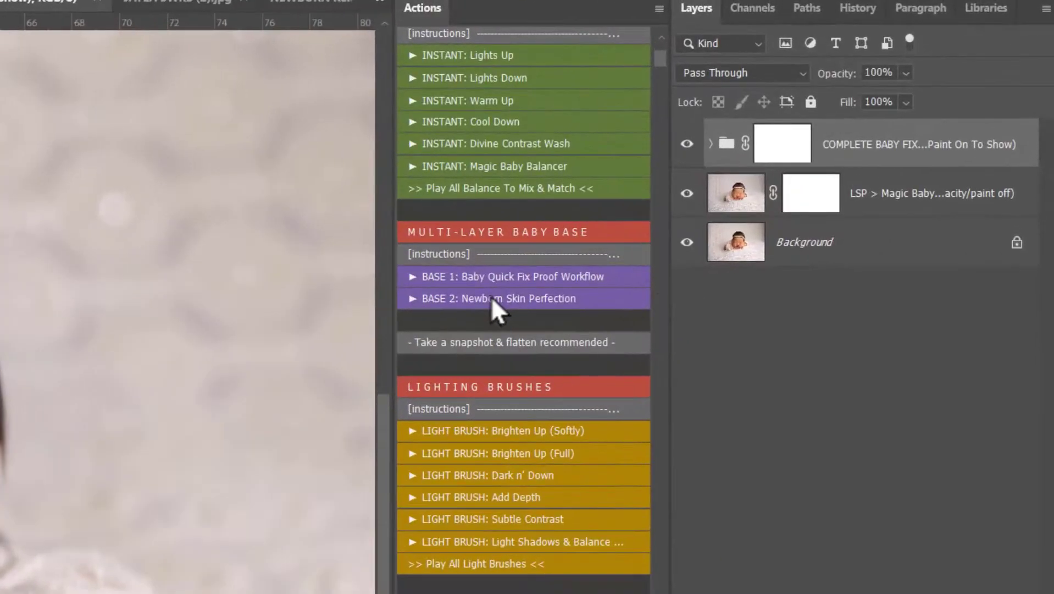
Step: Play BASE 2: Newborn Skin Perfection, target the mask of the group's lowest layer and set the brush size to 165 px
click(737, 171)
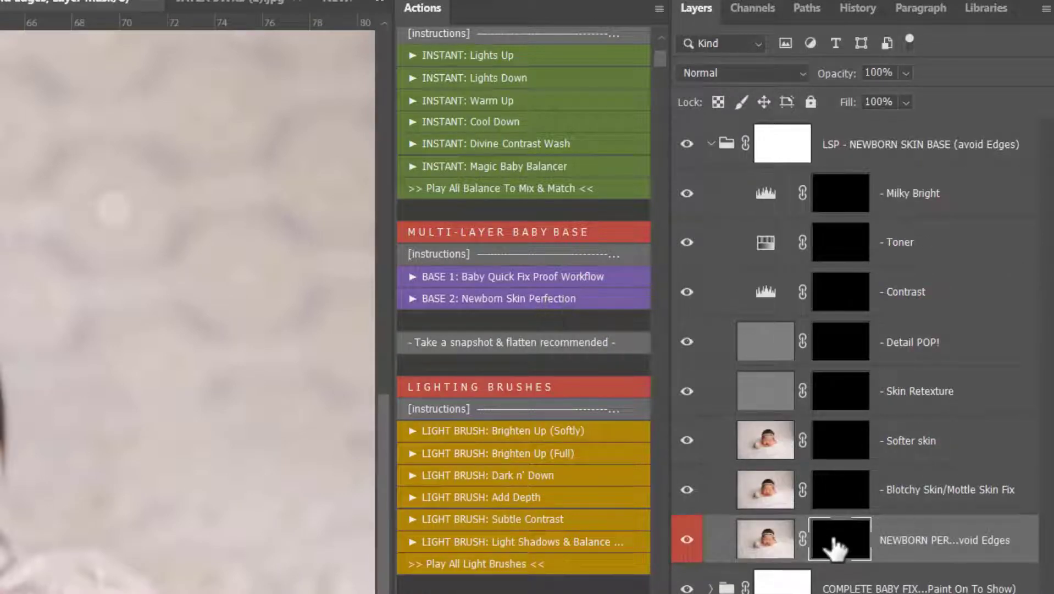
click(837, 541)
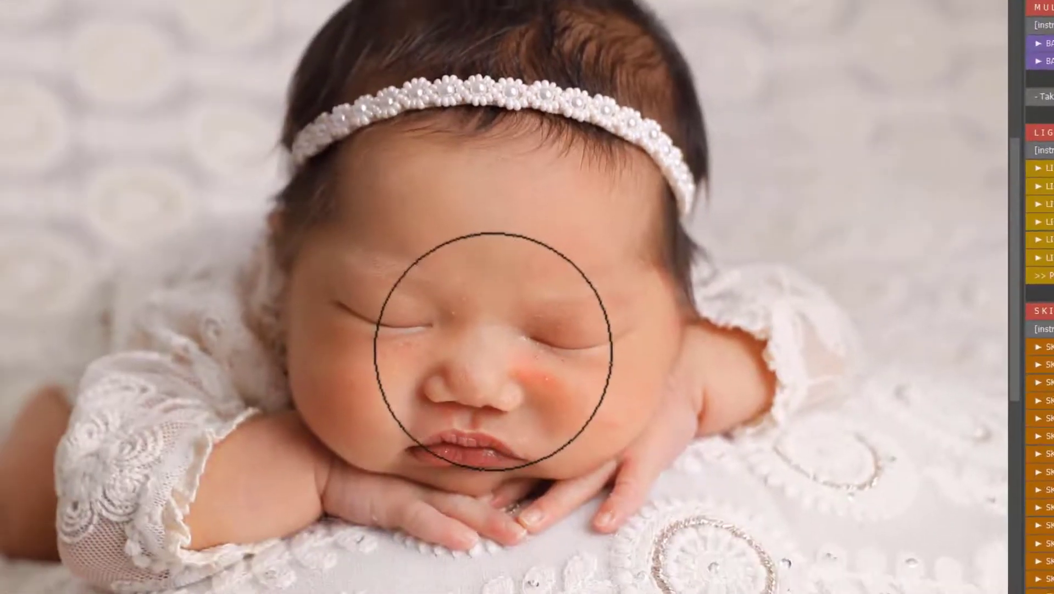
right_click(613, 342)
click(775, 381)
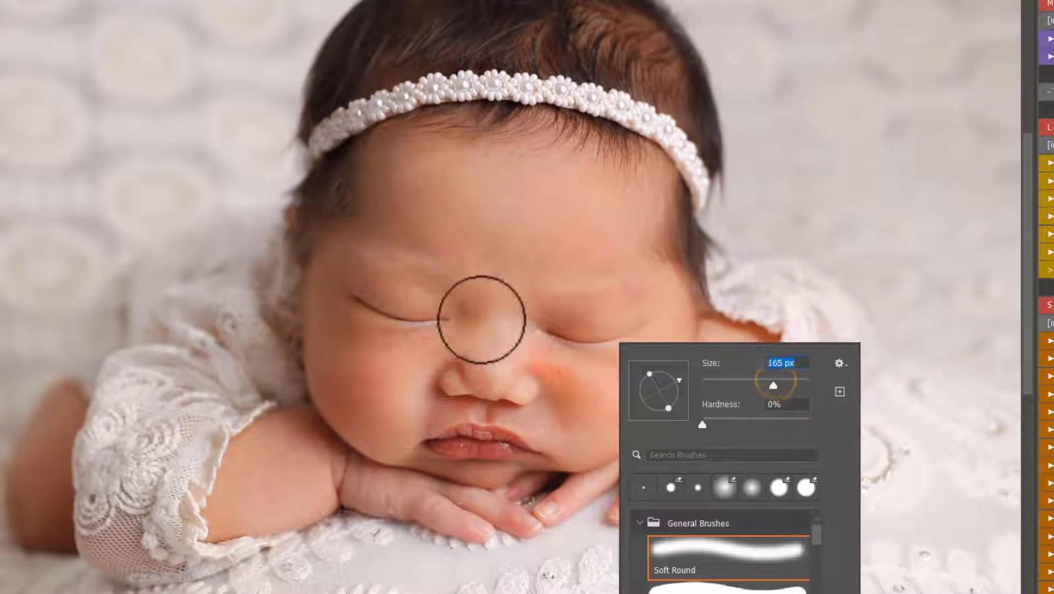
Step: Smooth the skin on the nose bridge, forehead, eyelids and cheeks by painting on the bottom newborn perfection layer's mask
click(477, 304)
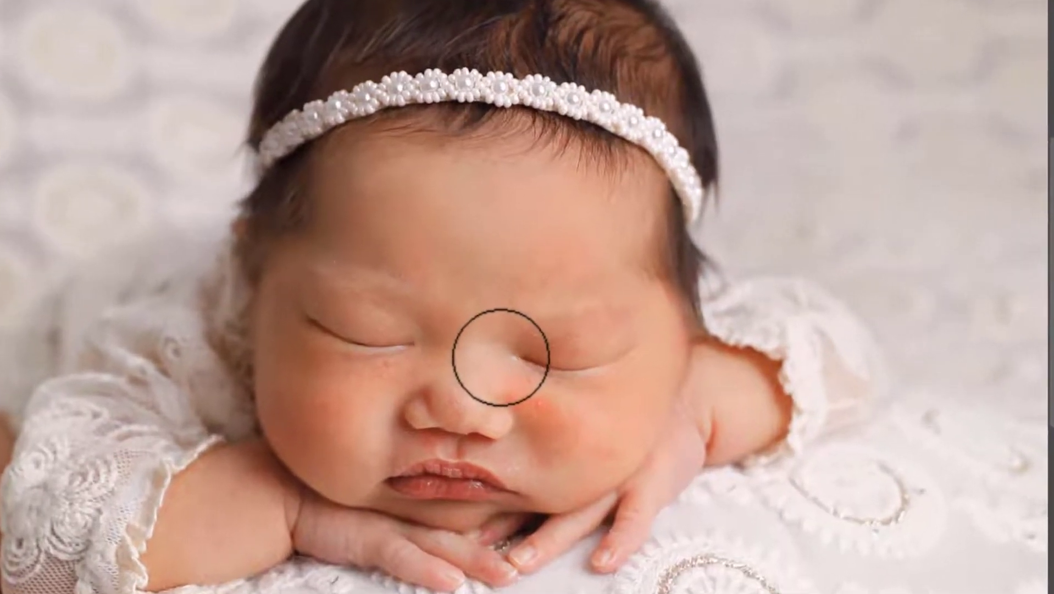
ctrl+click(524, 334)
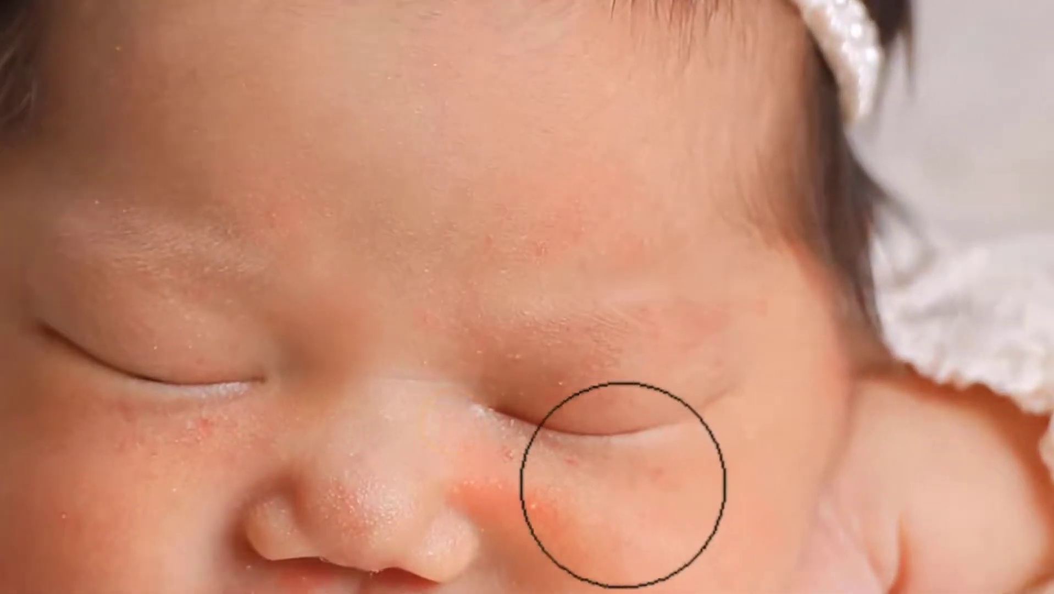
mouse_move(628, 514)
mouse_down()
mouse_move(472, 455)
mouse_move(525, 508)
mouse_move(737, 496)
mouse_move(650, 563)
mouse_up()
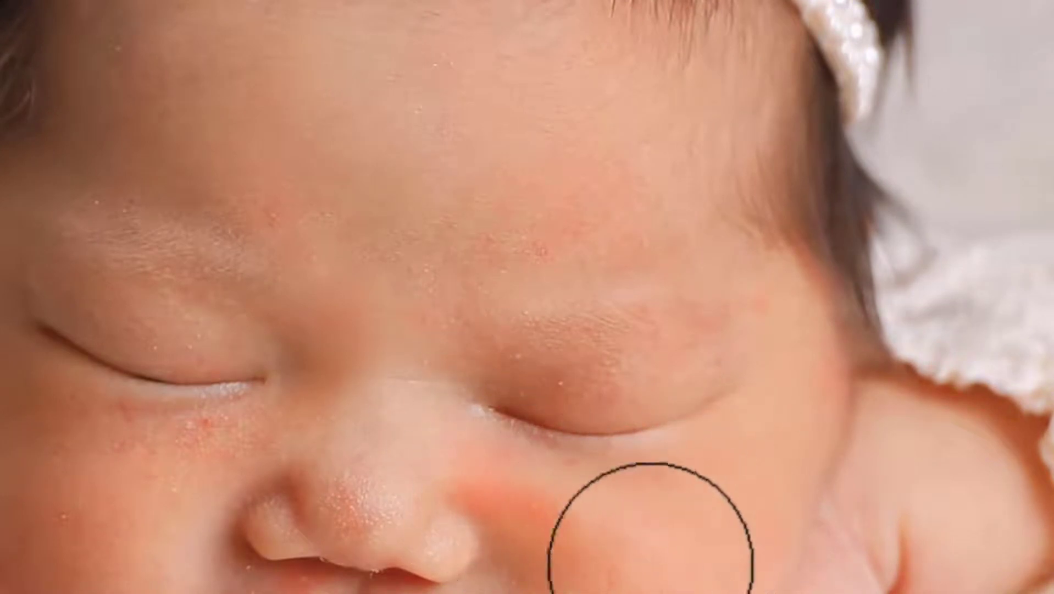
mouse_move(547, 385)
mouse_down()
mouse_move(453, 356)
mouse_move(612, 182)
mouse_move(138, 187)
mouse_move(219, 24)
mouse_move(149, 128)
mouse_up()
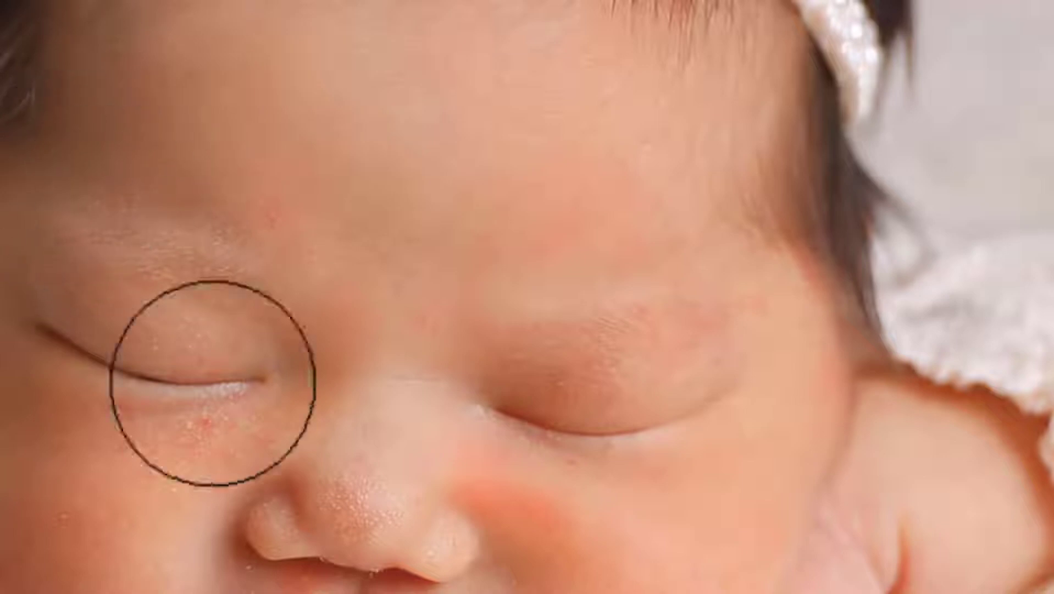
mouse_move(184, 330)
mouse_down()
mouse_move(262, 401)
mouse_move(303, 392)
mouse_up()
mouse_move(247, 440)
mouse_down()
mouse_move(158, 470)
mouse_move(260, 457)
mouse_move(190, 551)
mouse_move(128, 521)
mouse_up()
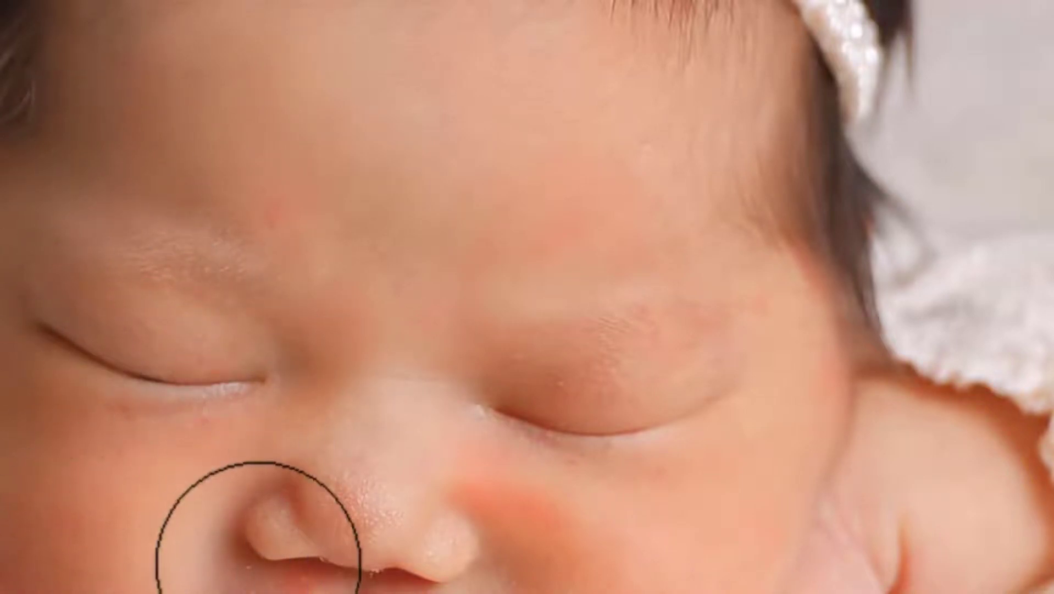
Step: Reduce the brush size and smooth the skin beside the nose, near the mouth and on the nose tip
right_click(251, 559)
click(410, 574)
click(600, 546)
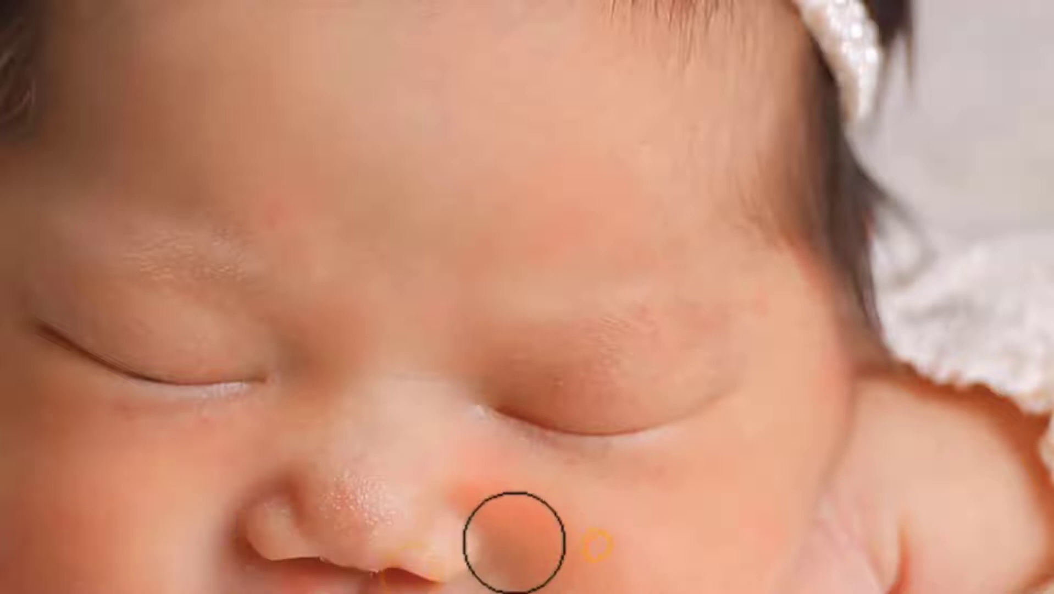
drag(247, 578, 249, 593)
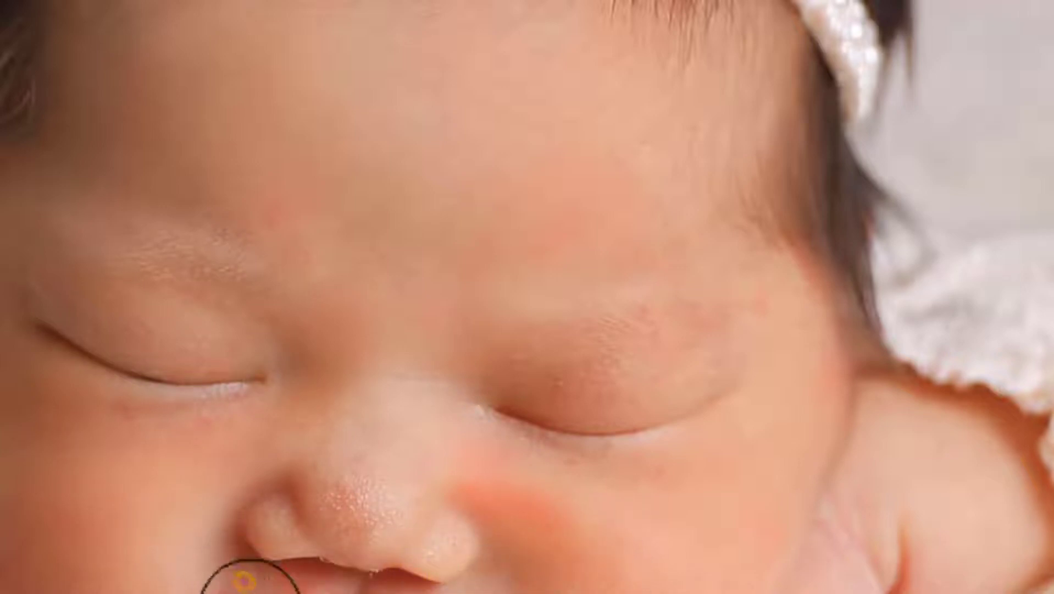
drag(372, 555, 399, 544)
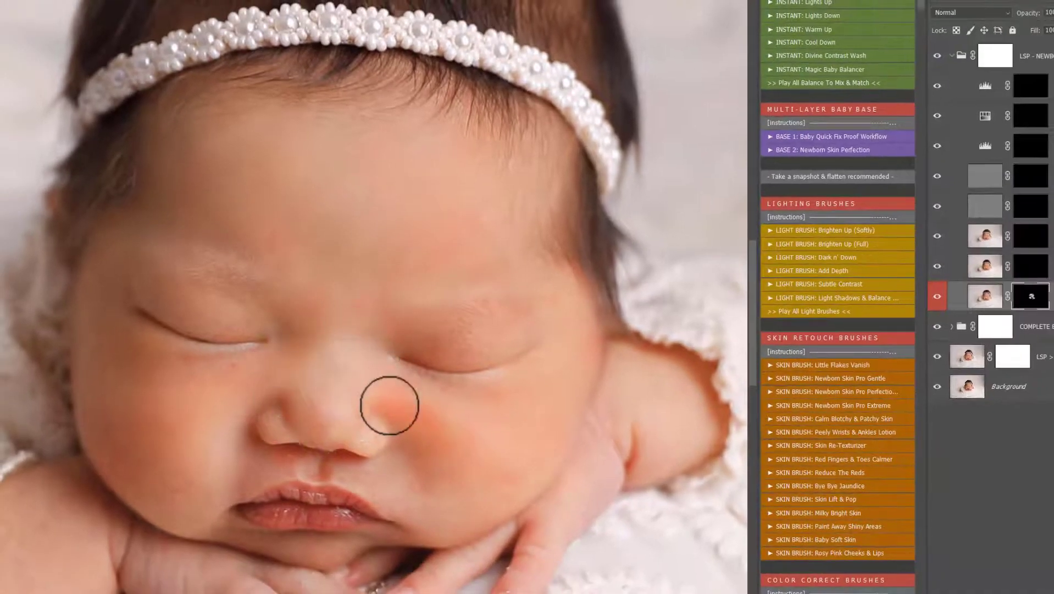
Step: Smooth the remaining rough skin around both eyelids, the brows and the side of the forehead on the same mask
mouse_move(419, 327)
mouse_down()
mouse_move(452, 342)
mouse_move(413, 349)
mouse_move(462, 340)
mouse_move(393, 312)
mouse_move(540, 325)
mouse_up()
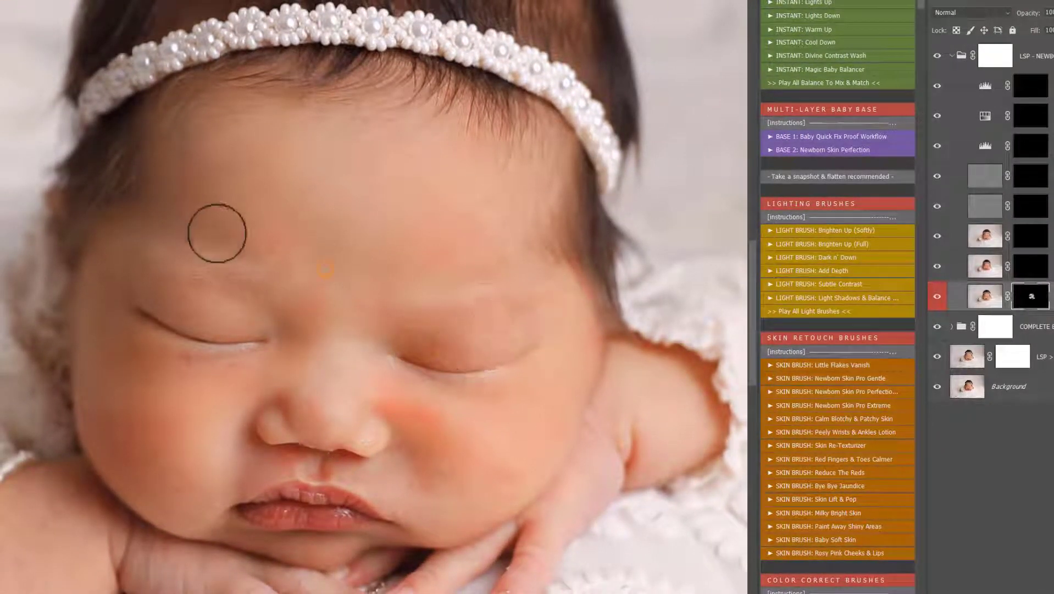
click(160, 175)
mouse_move(112, 304)
mouse_down()
mouse_move(122, 376)
mouse_move(113, 319)
mouse_move(234, 374)
mouse_move(175, 312)
mouse_up()
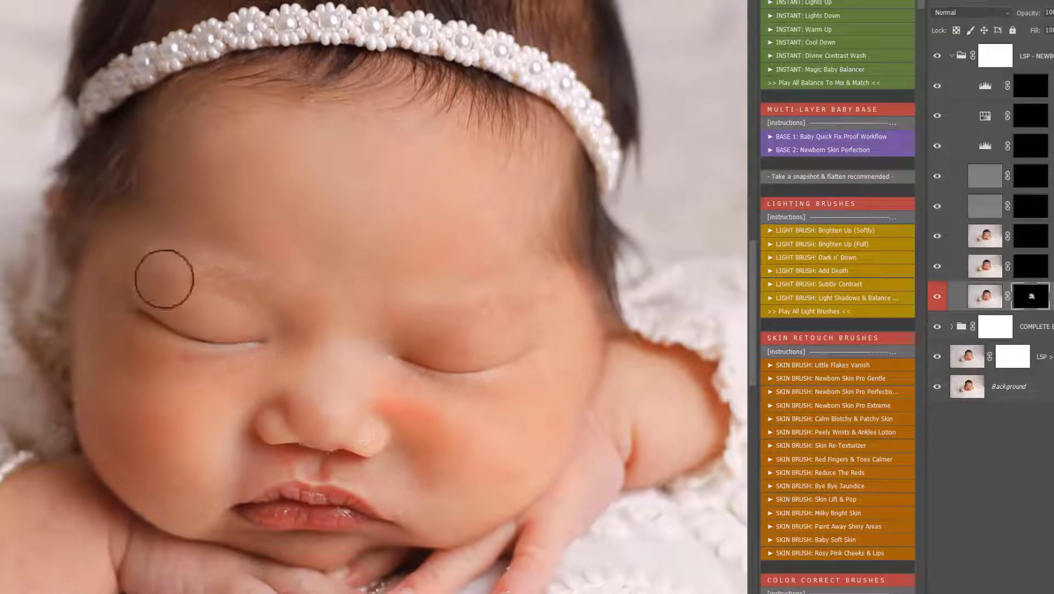
Step: Even out the mottled cheek skin beside the nose by painting on the Blotchy Skin/Mottle Skin Fix layer's mask
scroll(331, 394, down, 3)
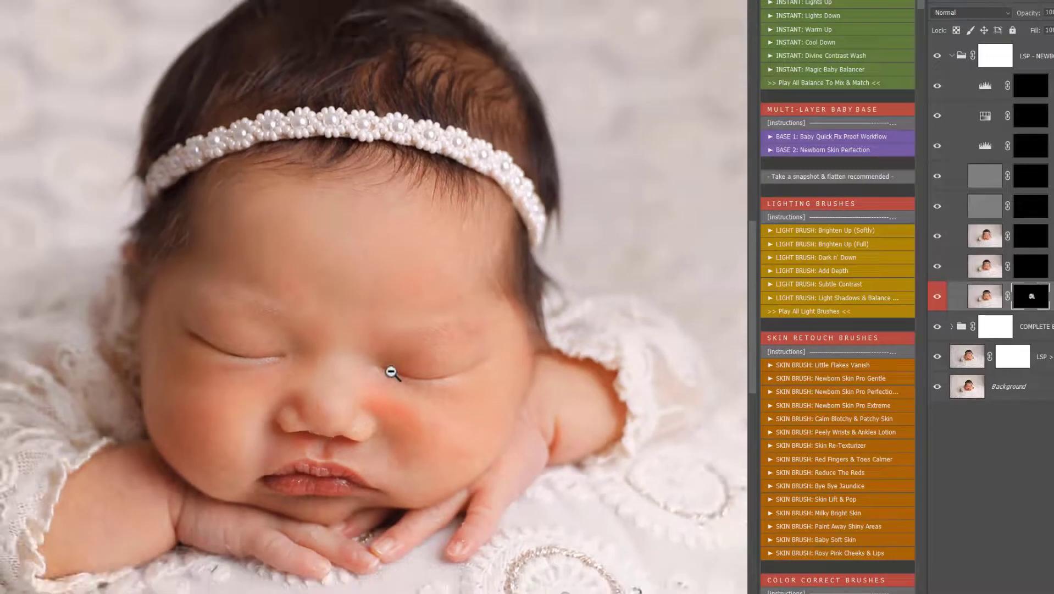
click(934, 298)
click(1034, 265)
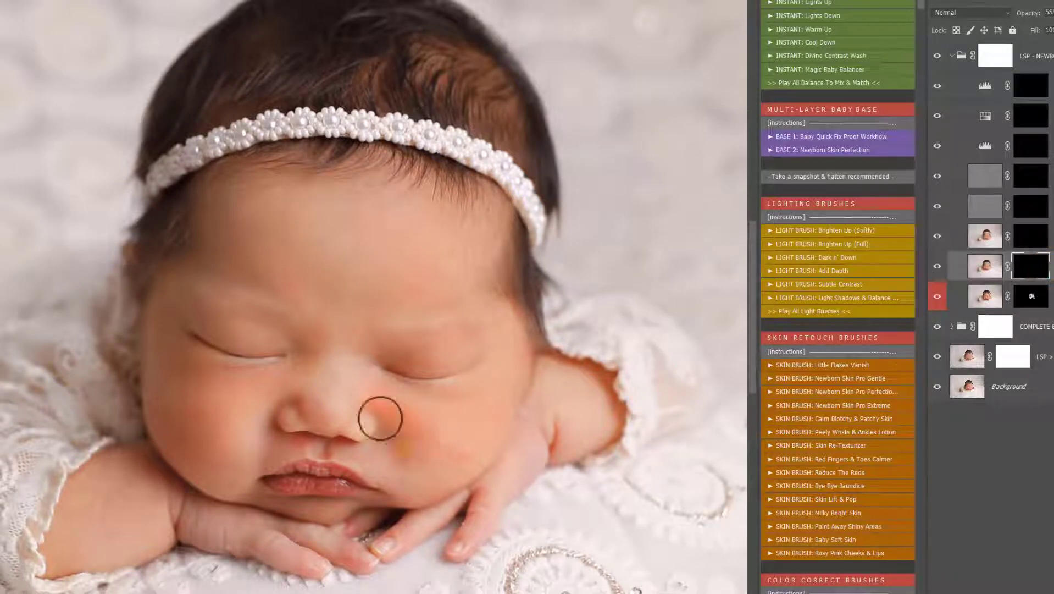
drag(410, 388, 419, 452)
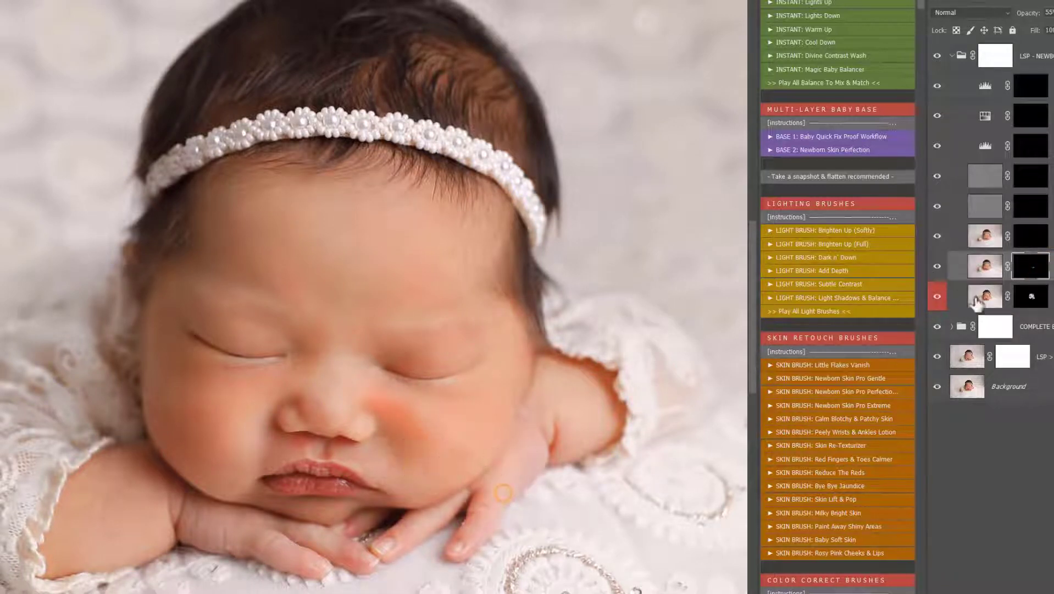
Step: Target the Skin Retexture layer's mask, adjust the brush size and paint texture onto the nose, cheek and eyelid area
right_click(1025, 236)
right_click(432, 366)
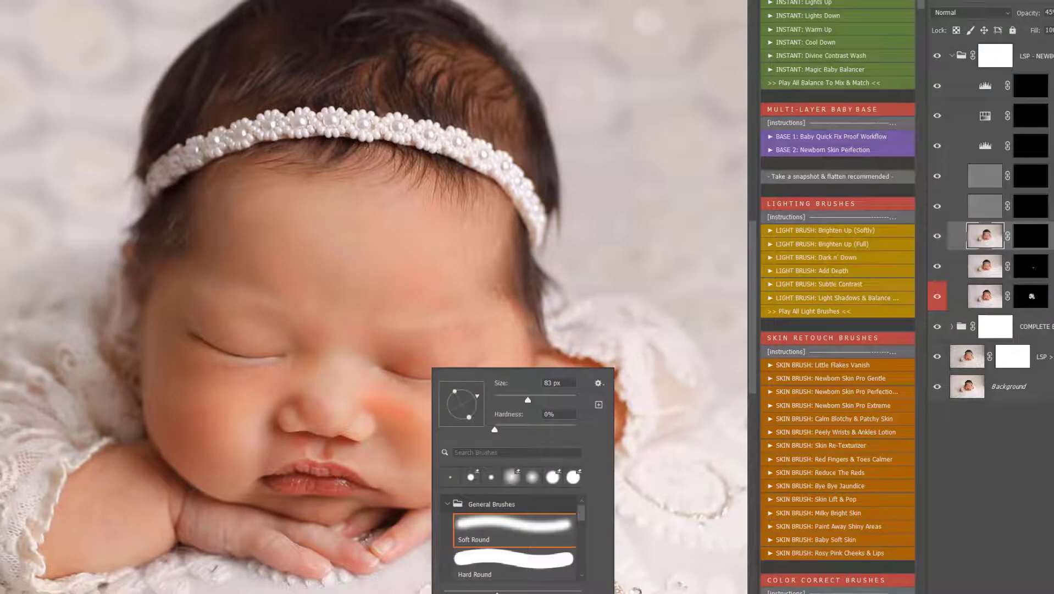
click(1040, 244)
click(1023, 206)
right_click(560, 311)
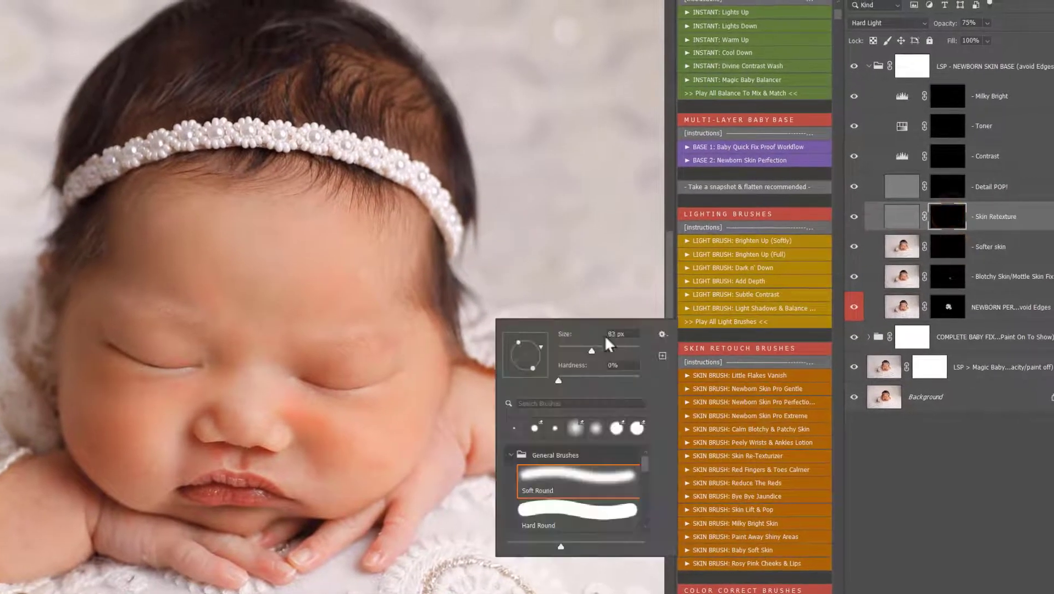
mouse_move(255, 407)
mouse_down()
mouse_move(283, 393)
mouse_move(181, 384)
mouse_move(323, 402)
mouse_up()
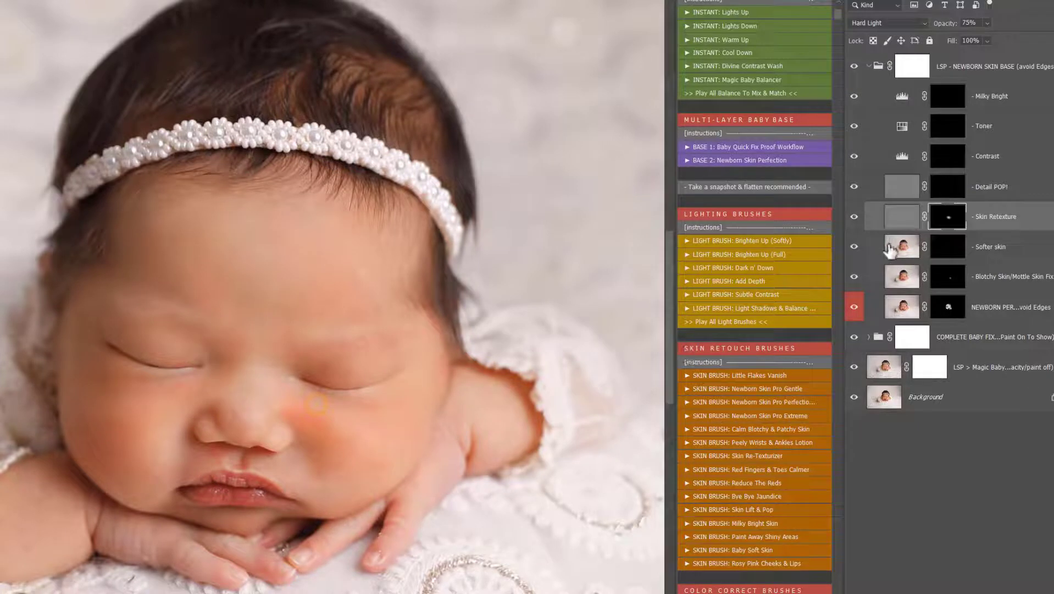
drag(299, 353, 324, 374)
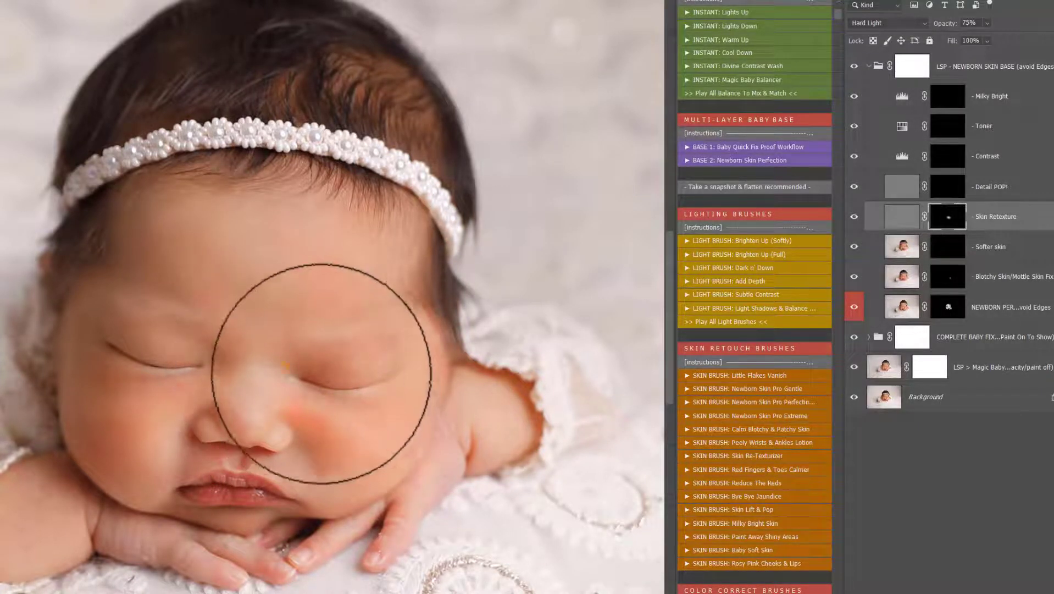
Step: Bring out the eye details on the Detail POP! mask and paint contrast over the face on the Contrast mask
click(949, 190)
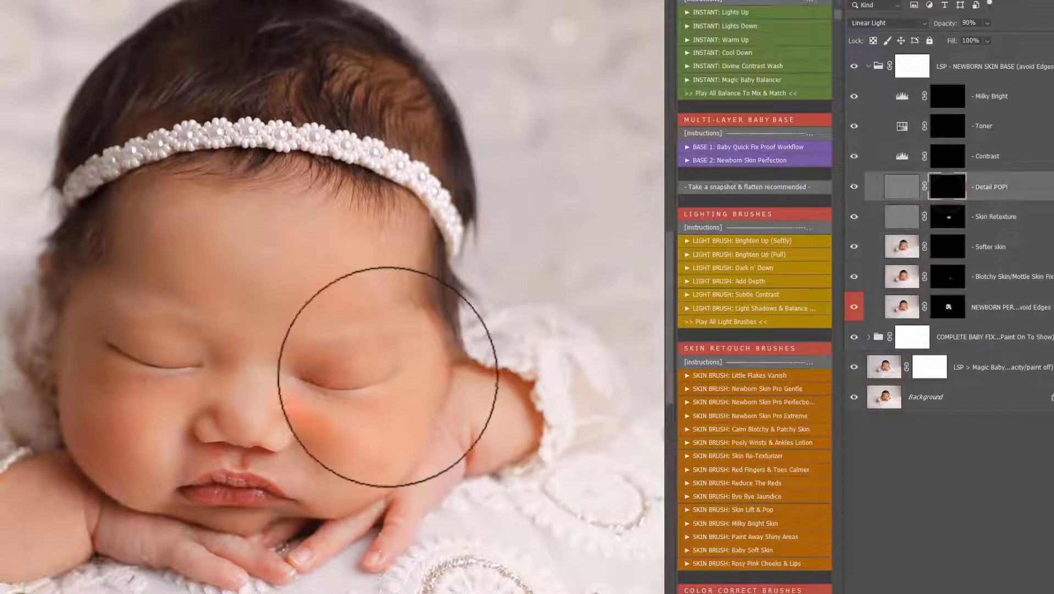
click(954, 166)
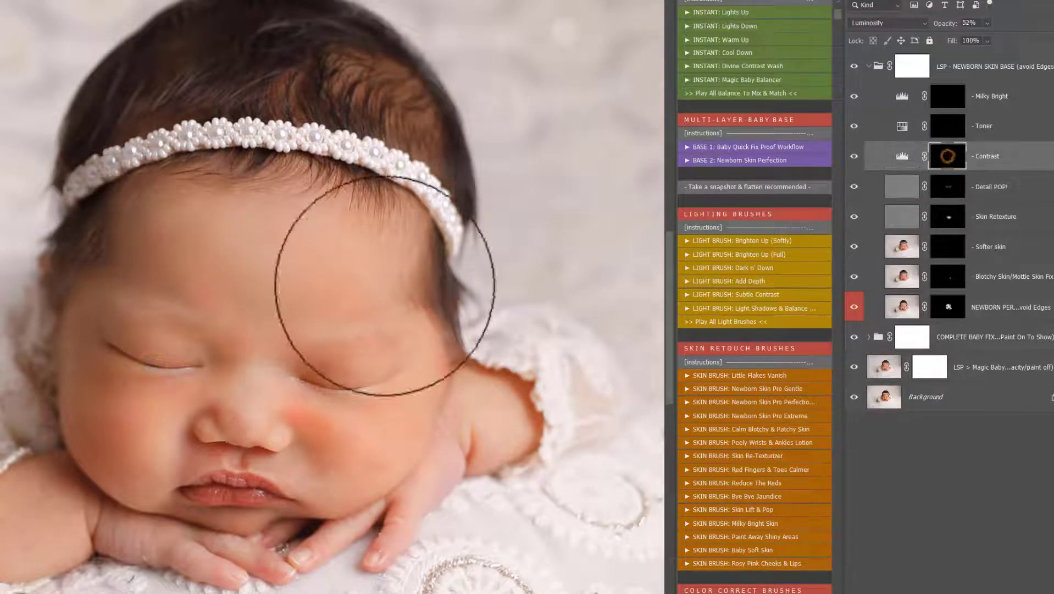
drag(487, 321, 414, 440)
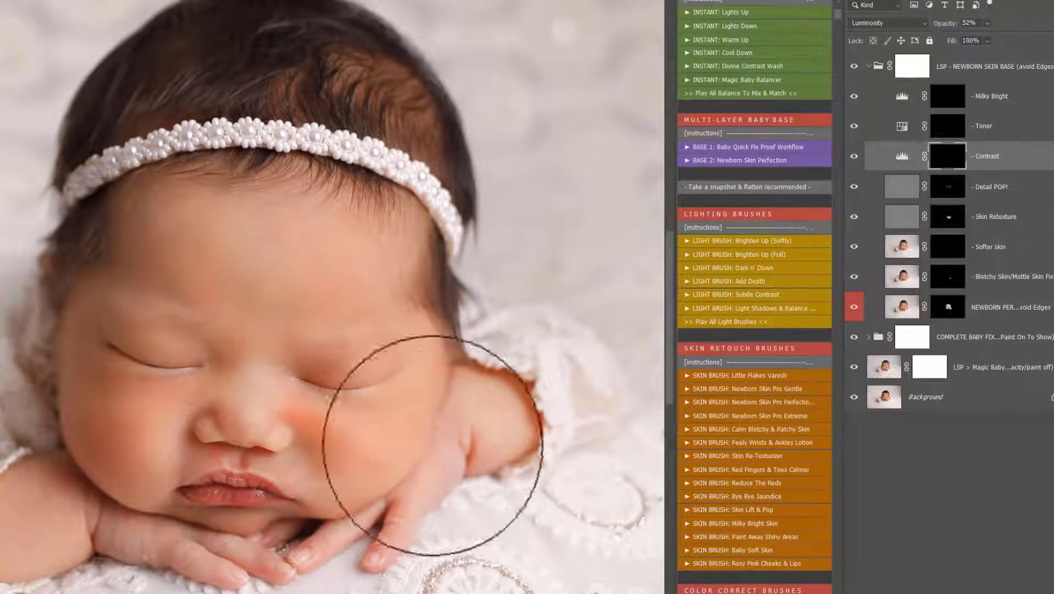
Step: Enlarge the brush, tone the whole face on the Toner layer's mask and select the Milky Bright layer's mask
click(956, 135)
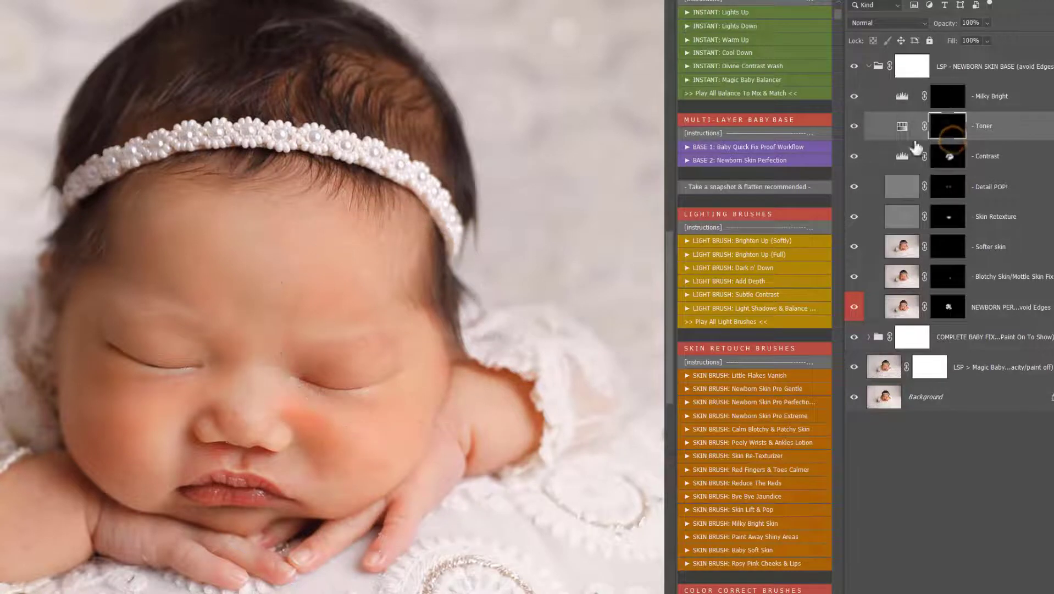
right_click(466, 291)
click(598, 323)
mouse_move(275, 308)
mouse_down()
mouse_move(198, 363)
mouse_move(147, 316)
mouse_move(212, 385)
mouse_up()
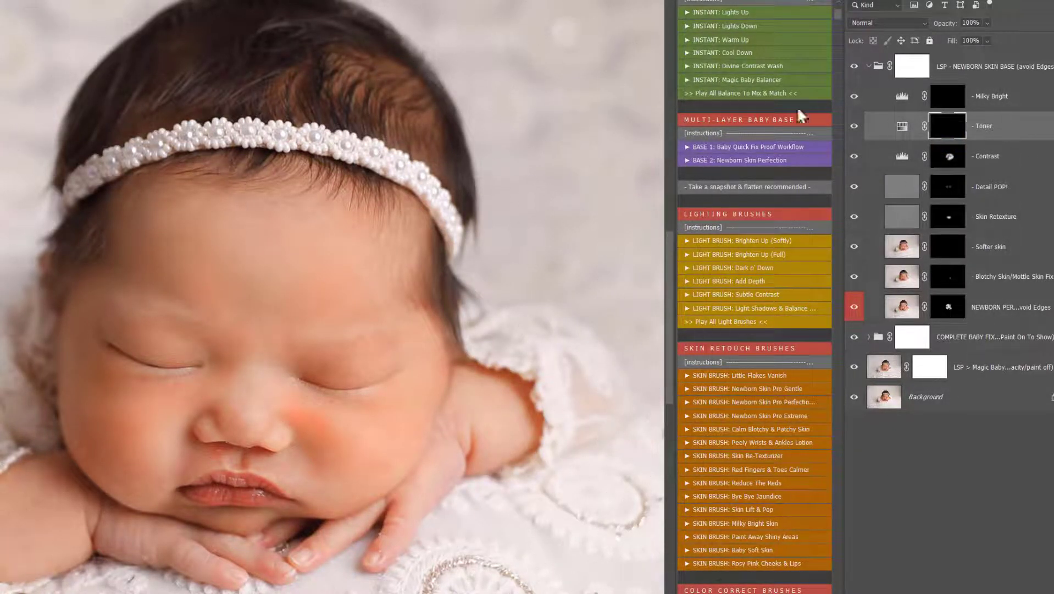
click(946, 106)
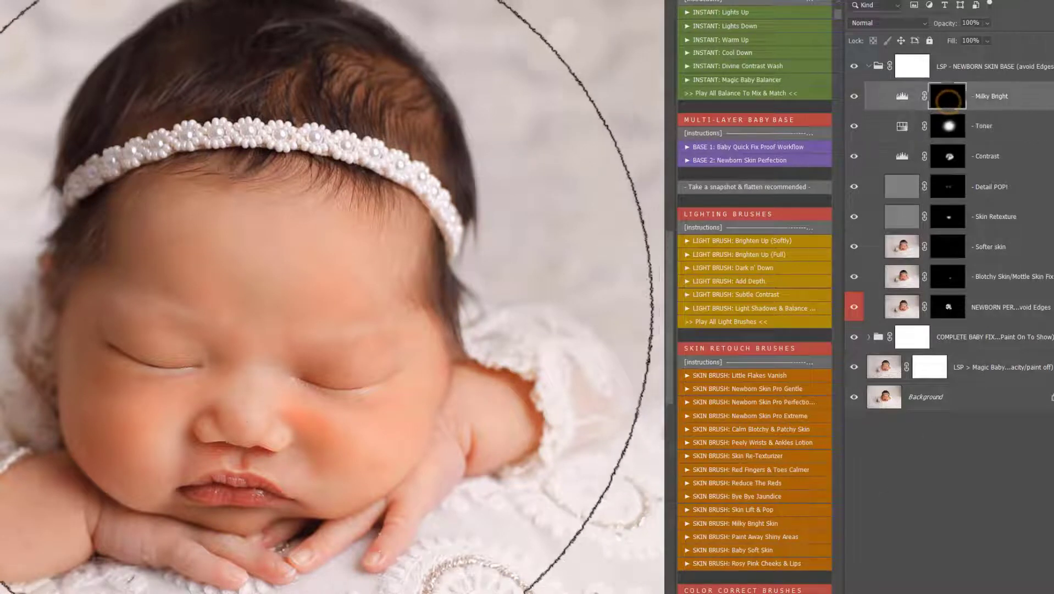
Step: Collapse the newborn skin base group and toggle its visibility to compare the face before and after the retouch
click(867, 66)
click(855, 67)
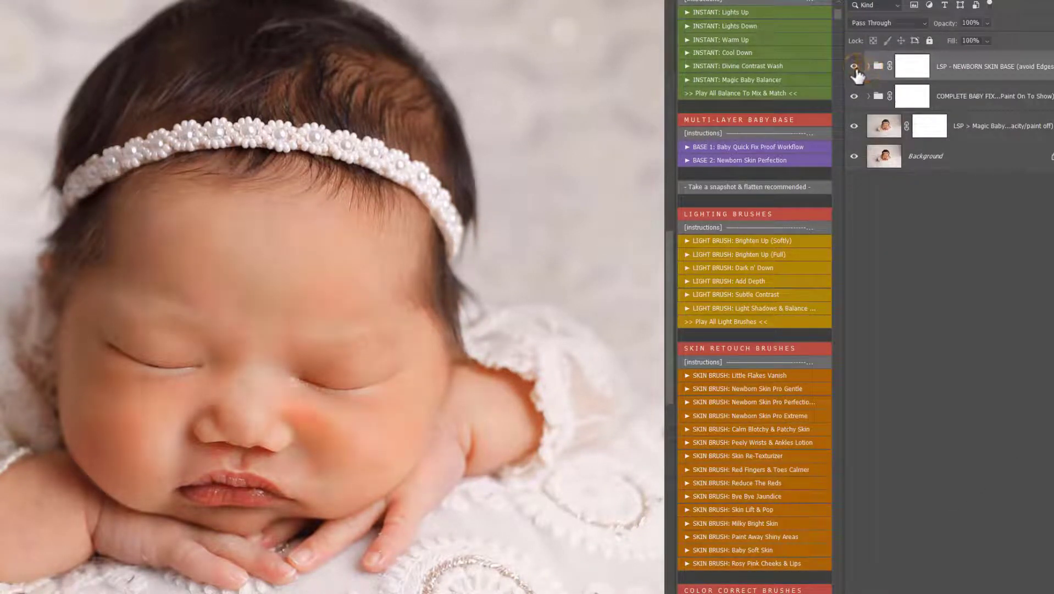
click(855, 67)
click(854, 67)
click(855, 67)
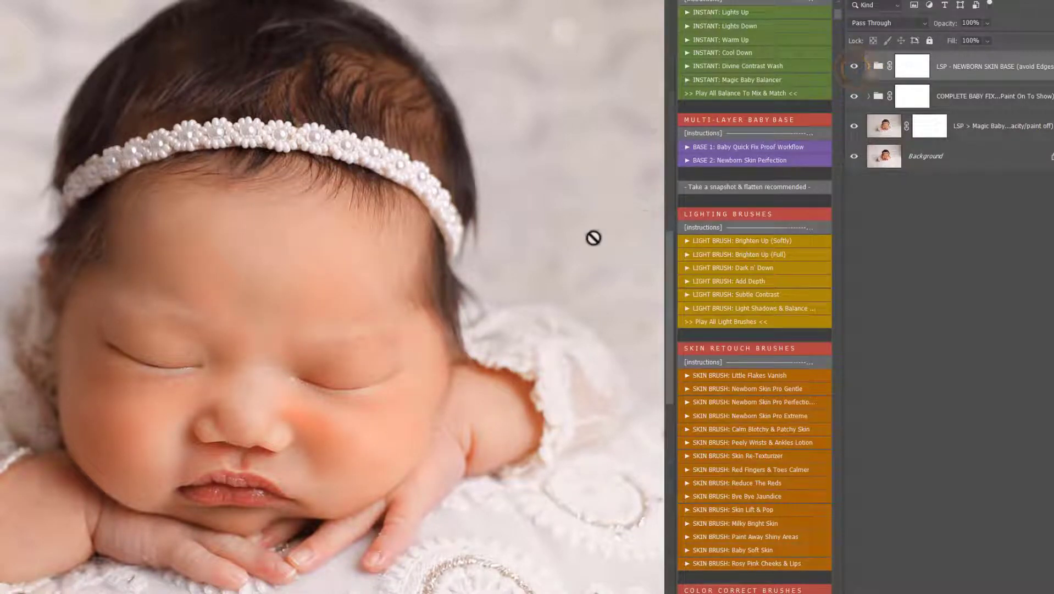
alt+click(250, 391)
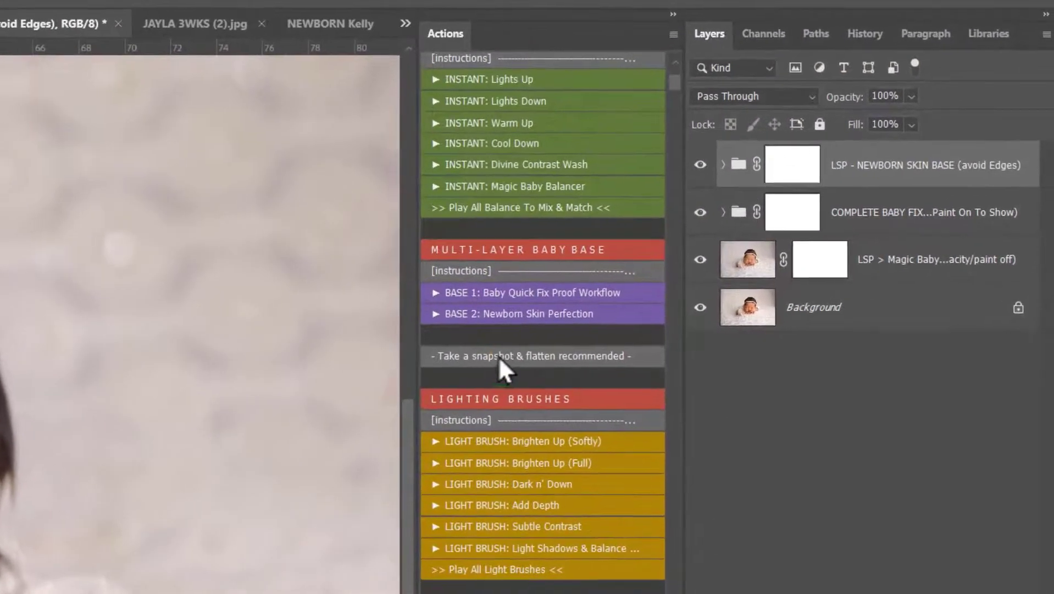
Step: Take a snapshot and flatten the image, compare Snapshot 3 with the original in the history, and flatten the restored layers again
click(498, 356)
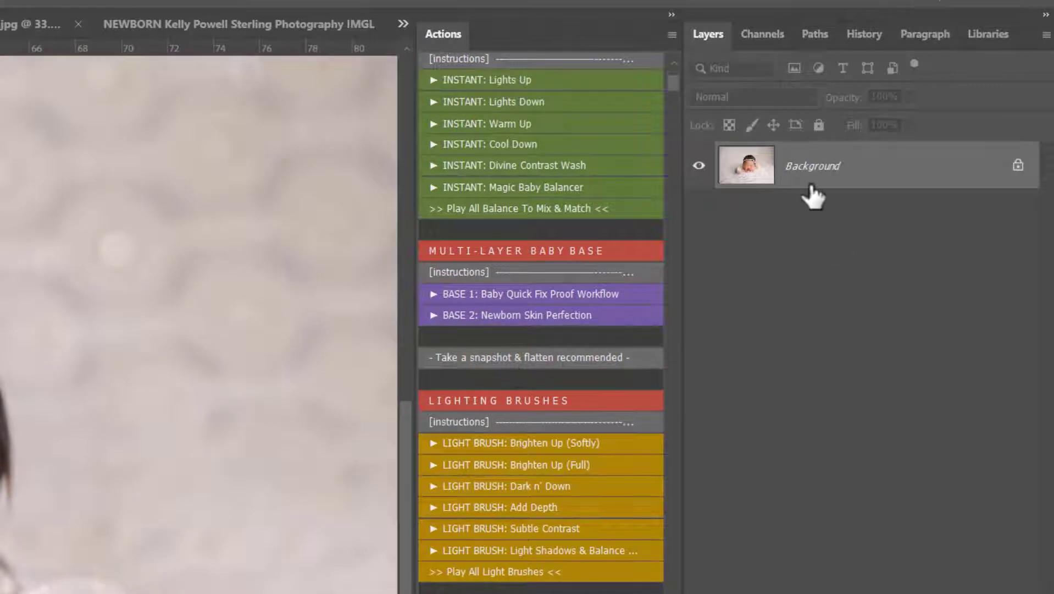
click(863, 36)
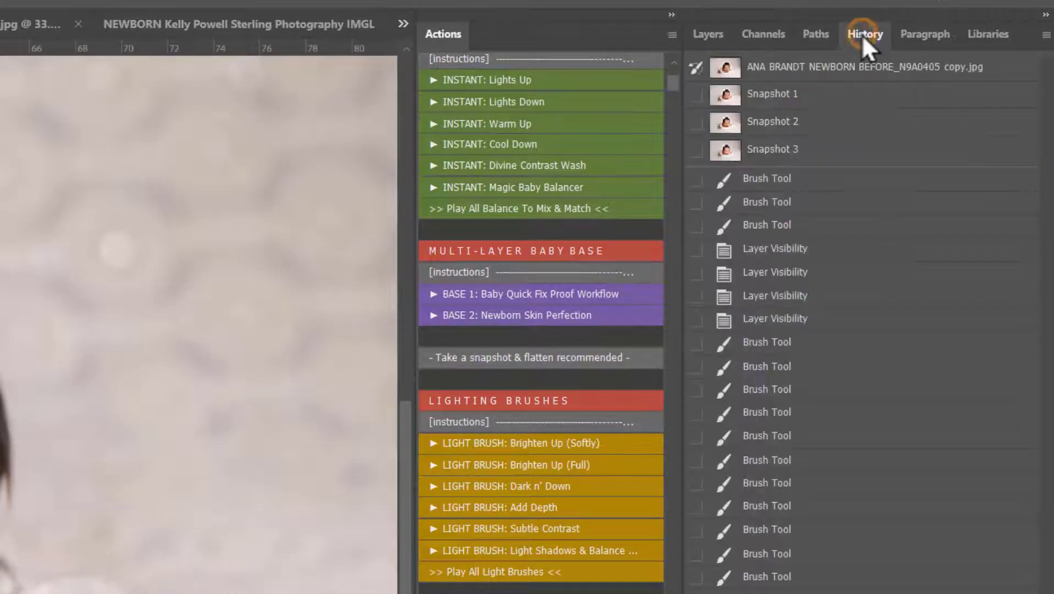
click(774, 152)
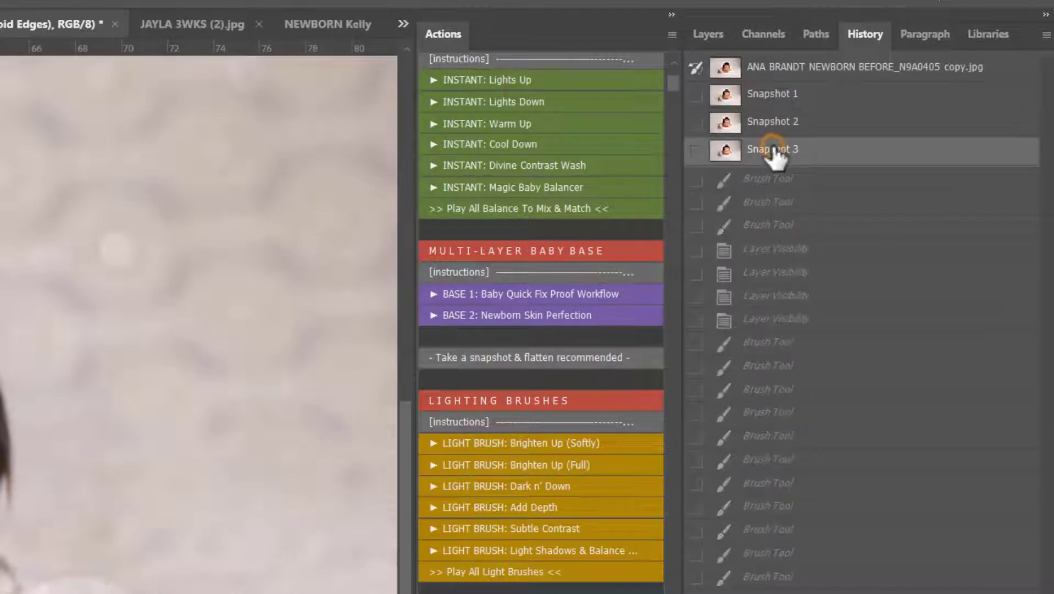
click(777, 68)
click(749, 155)
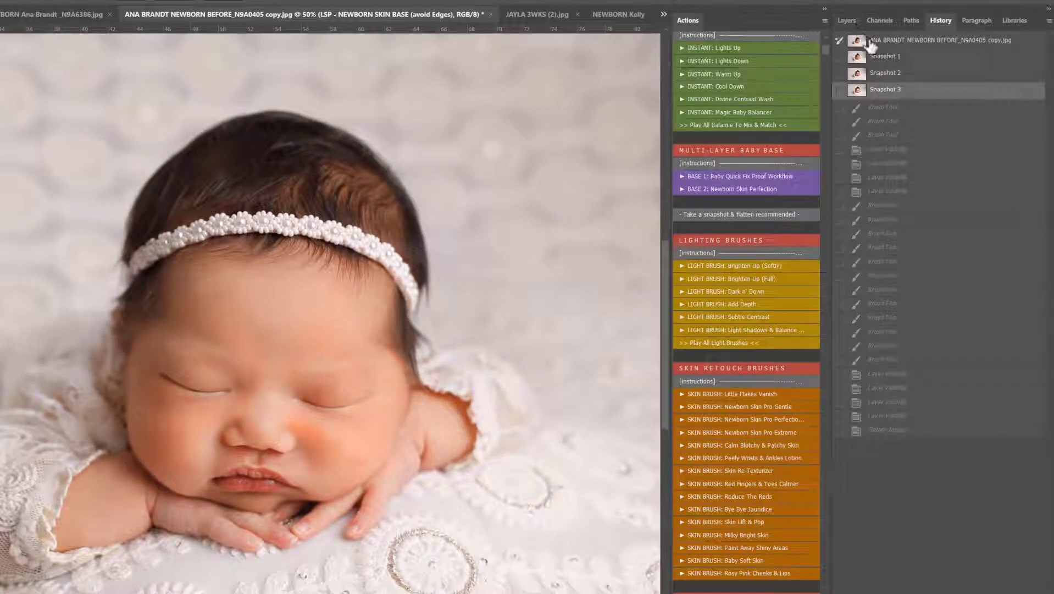
click(846, 21)
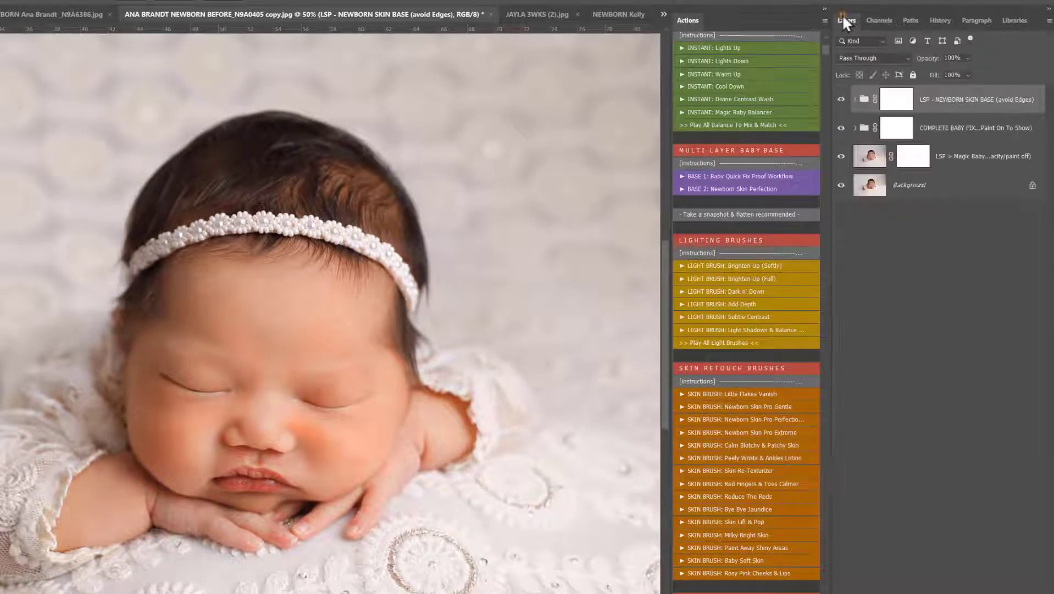
click(738, 211)
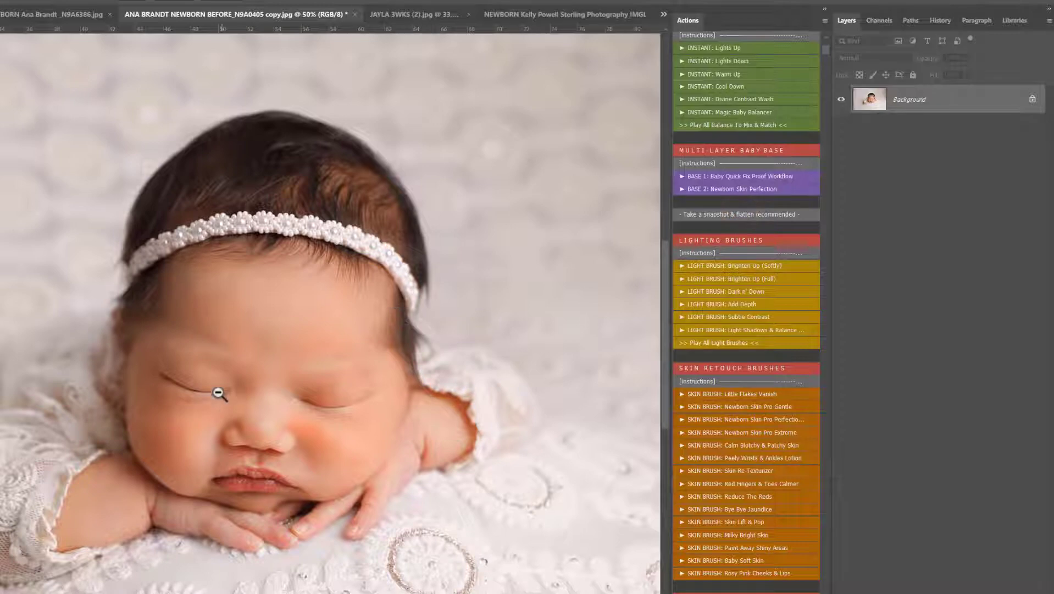
Step: Play LIGHT BRUSH: Add Depth, paint the depth over the face with a large brush and toggle the layer's visibility to compare
drag(240, 395, 251, 401)
scroll(719, 268, down, 5)
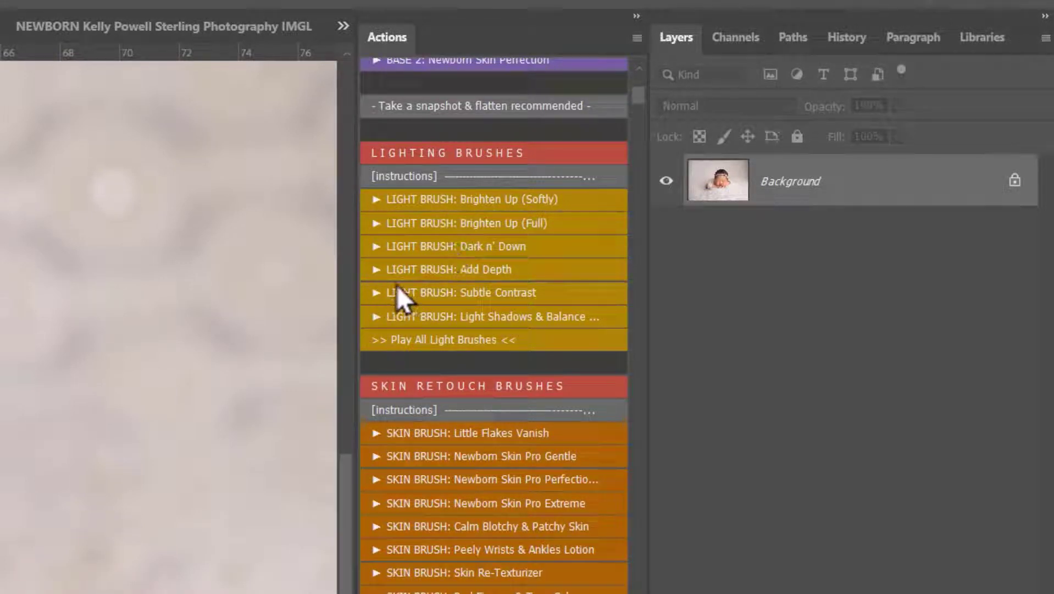
click(408, 270)
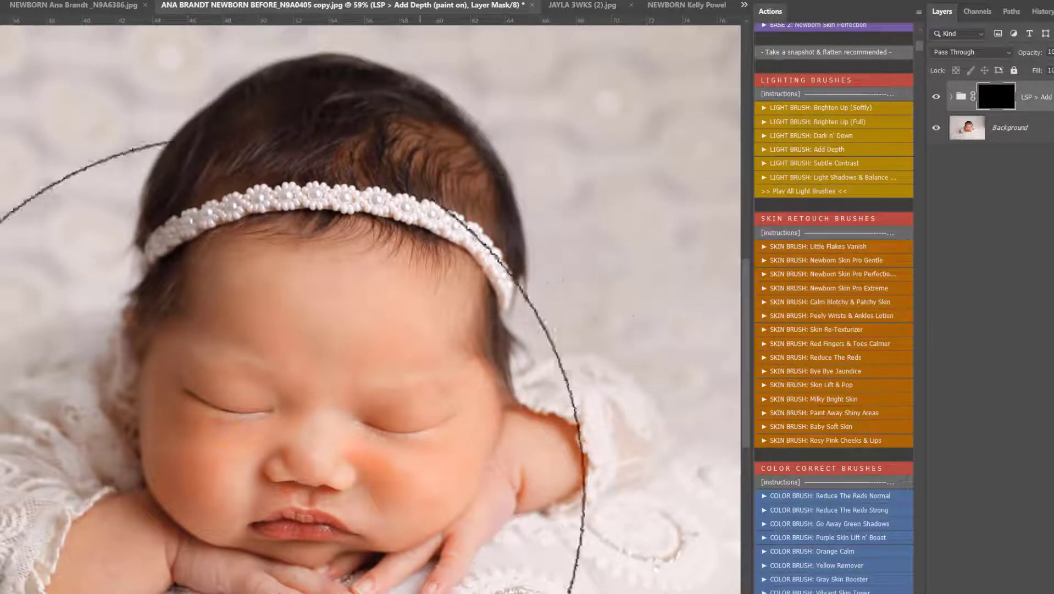
click(389, 451)
click(937, 97)
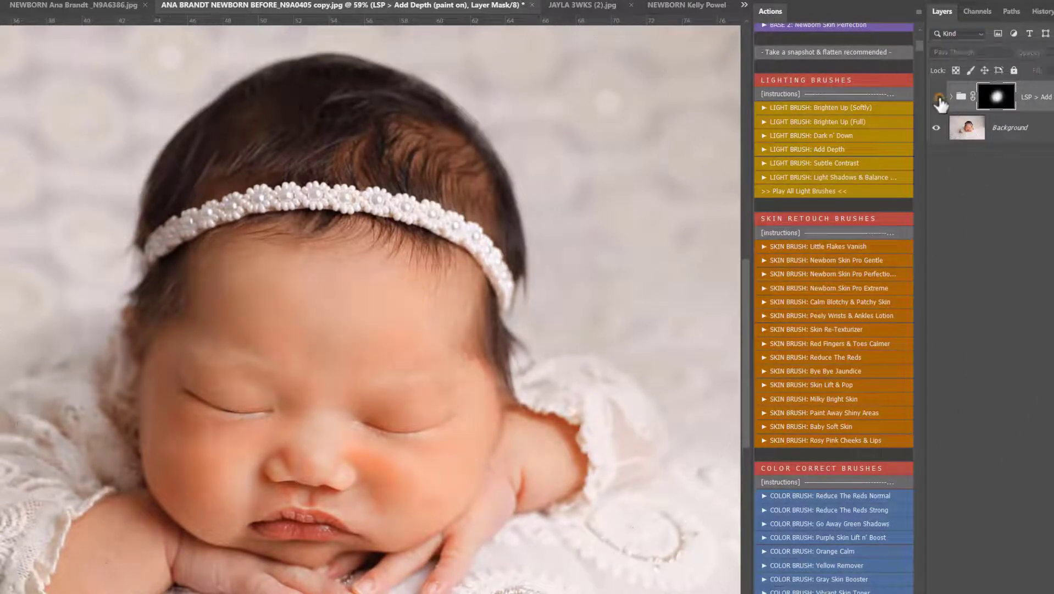
Step: Play the Light Shadows & Balance light brush, set the brush size to 385 px and paint over the hair and around the face
click(836, 176)
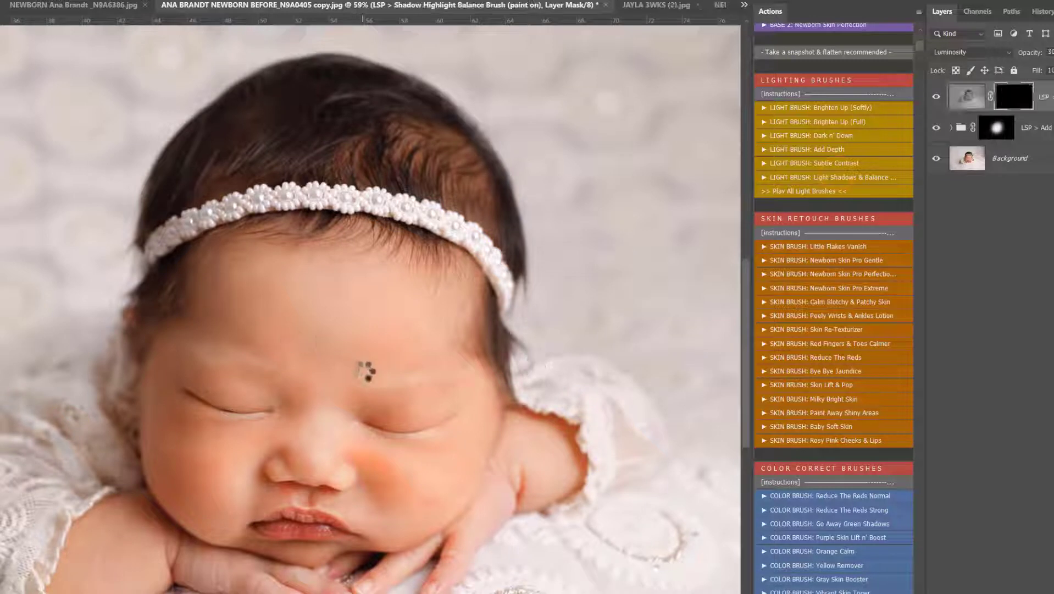
right_click(357, 373)
click(496, 407)
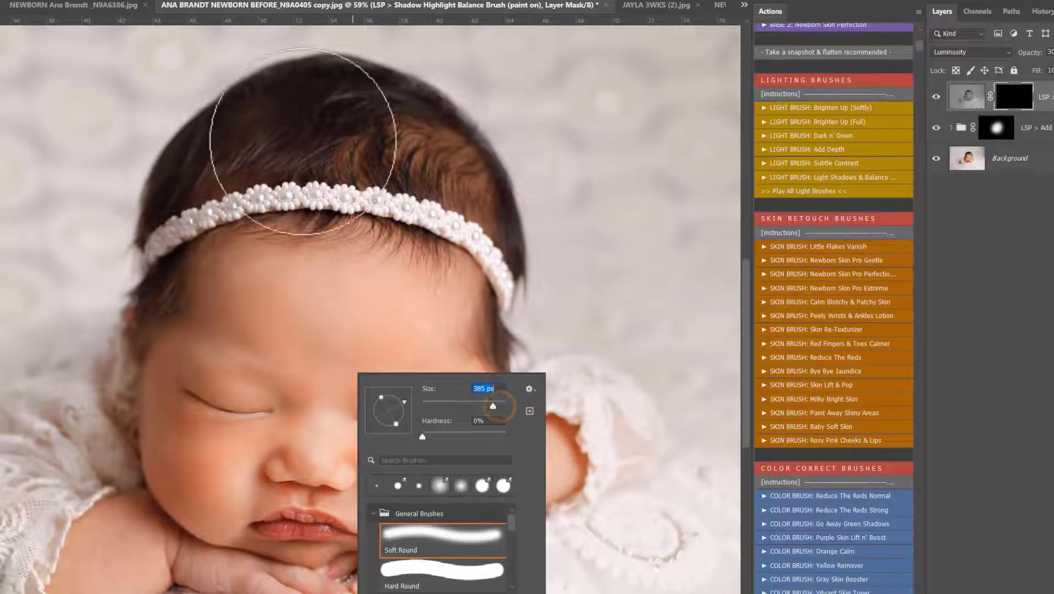
click(290, 122)
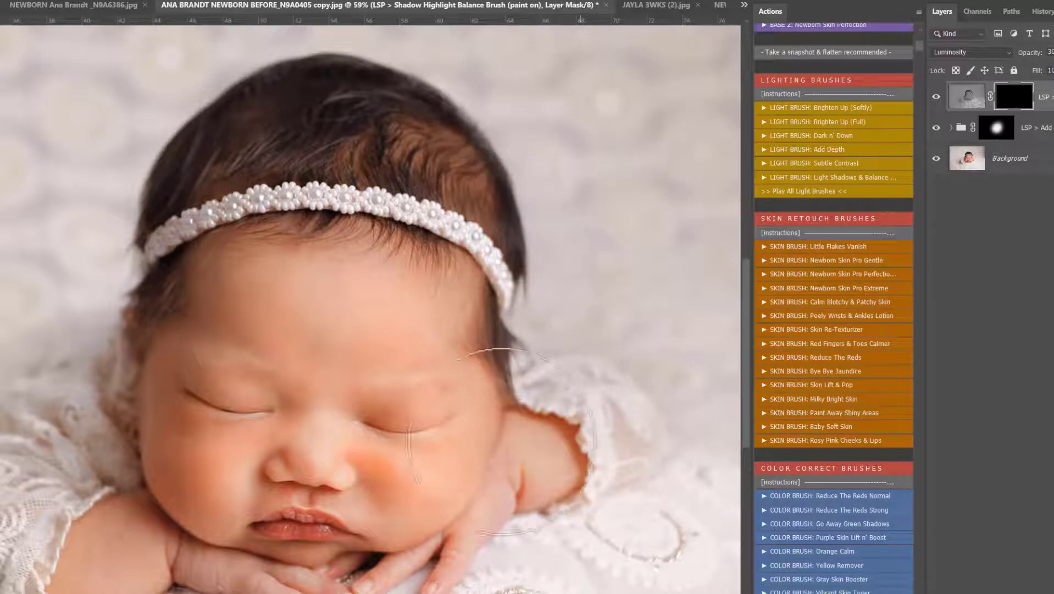
mouse_move(560, 514)
mouse_down()
mouse_move(532, 547)
mouse_move(360, 582)
mouse_move(404, 574)
mouse_up()
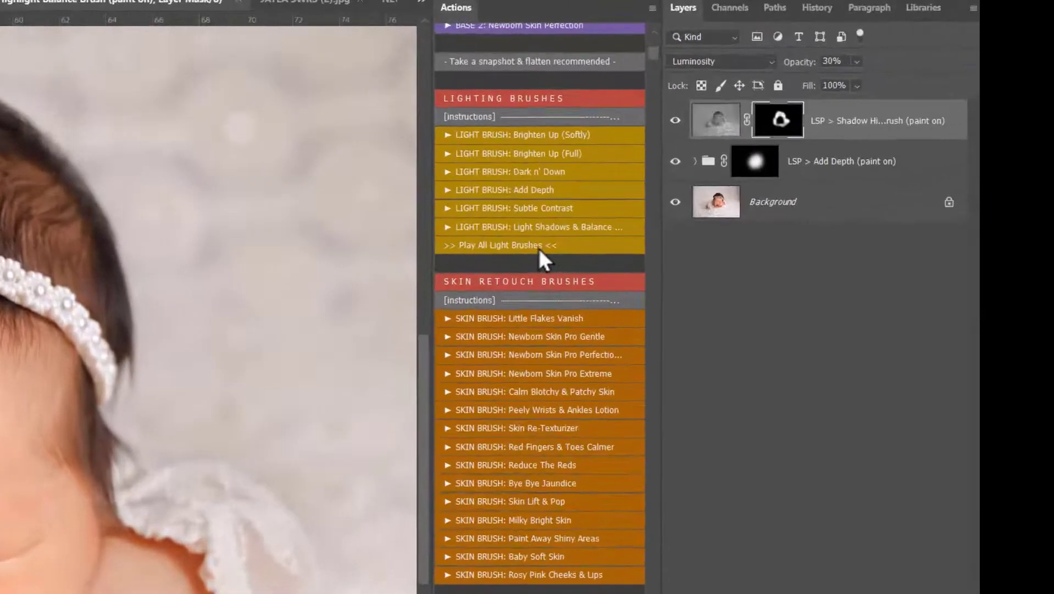
Step: Flatten the two light brush layers into the background
scroll(808, 204, down, 3)
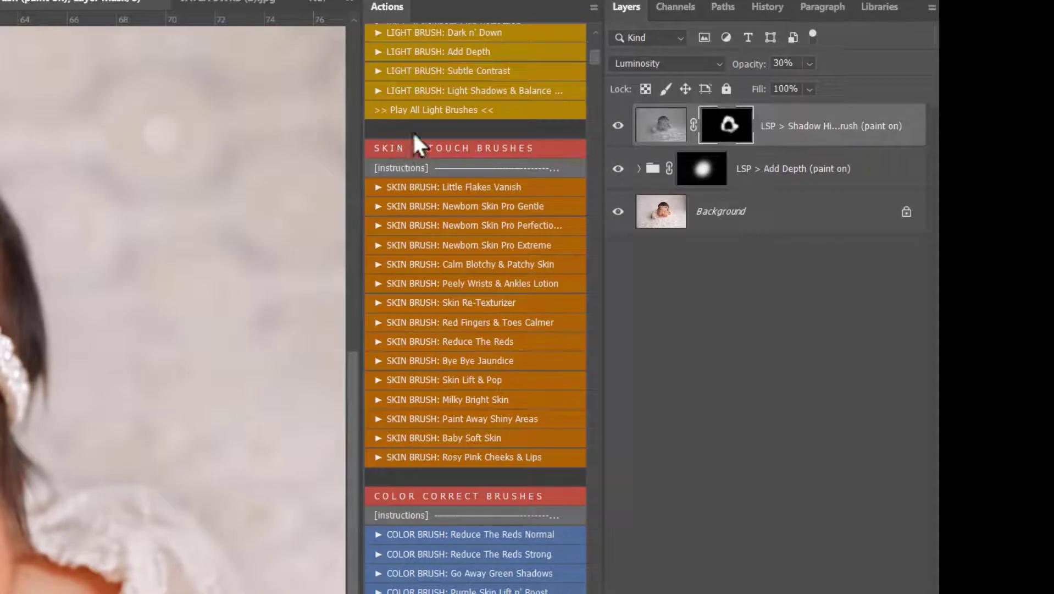
scroll(416, 142, up, 3)
scroll(420, 132, up, 2)
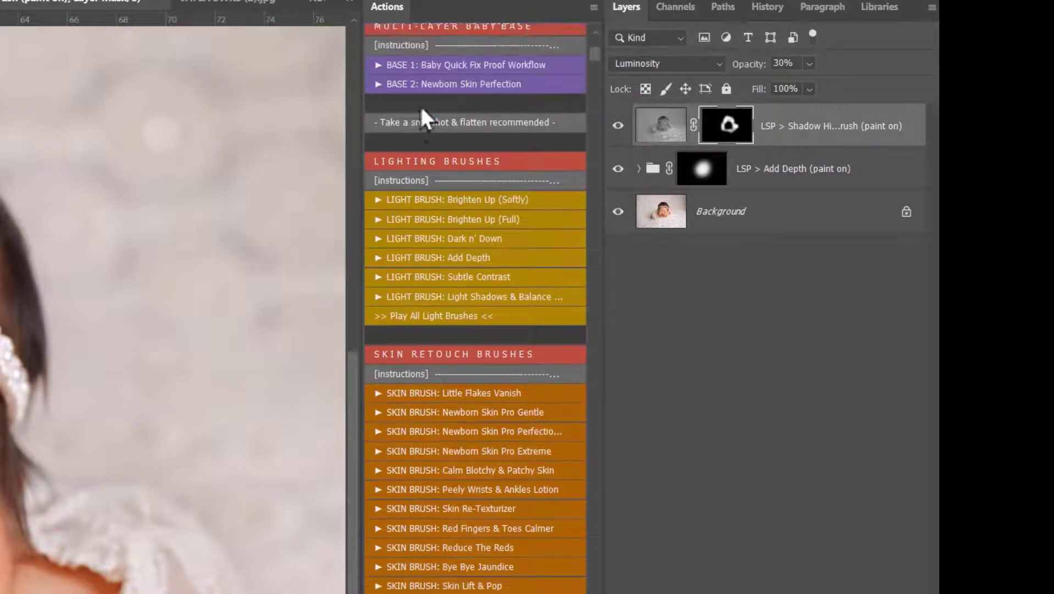
scroll(438, 206, down, 5)
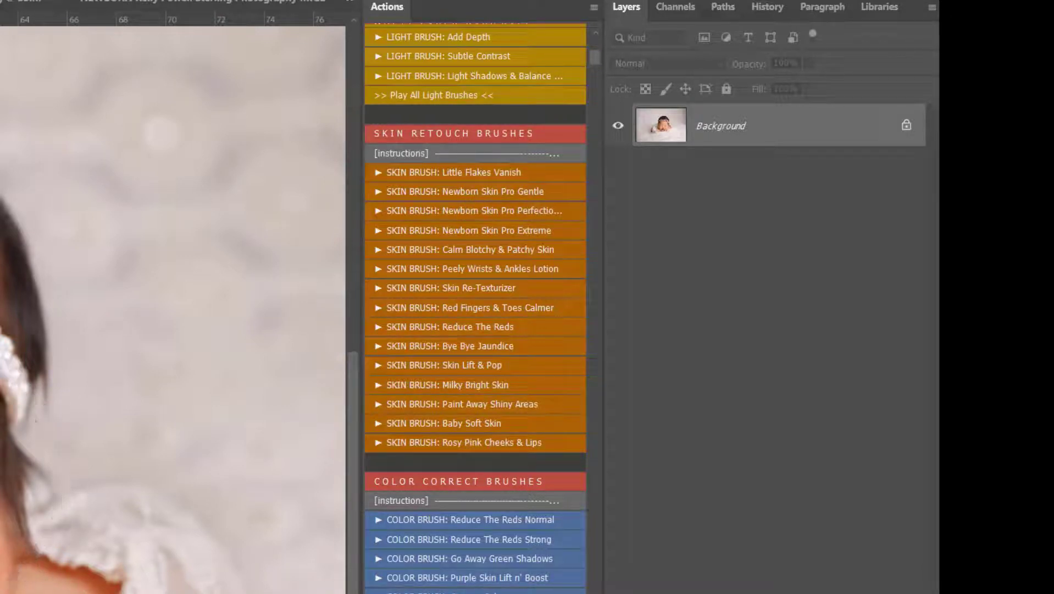
Step: Play SKIN BRUSH: Newborn Skin Pro Perfection, reduce the brush size and smooth the reddish cheek beside the nose
click(478, 207)
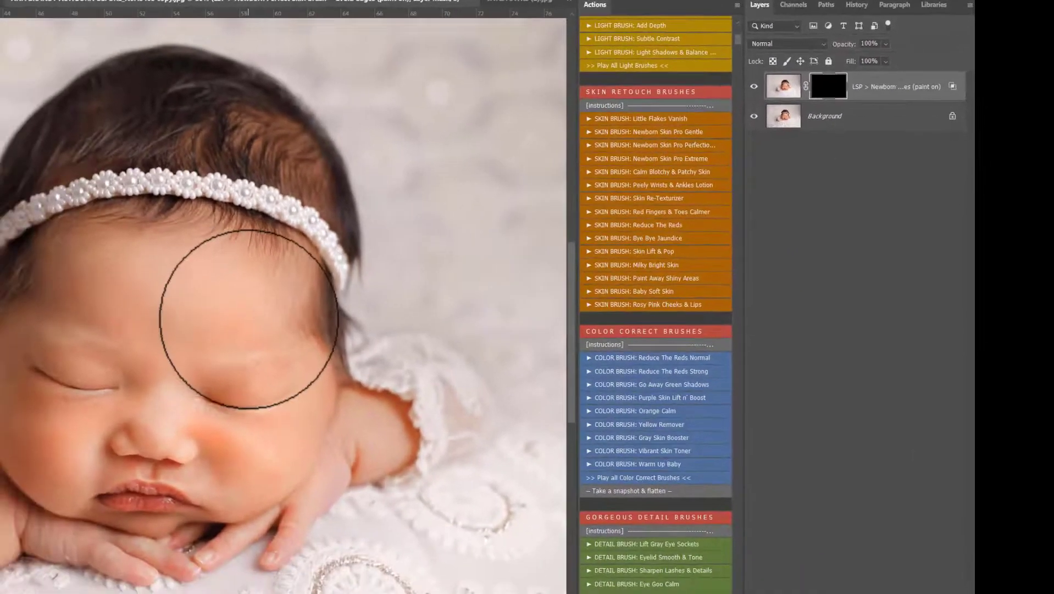
right_click(249, 313)
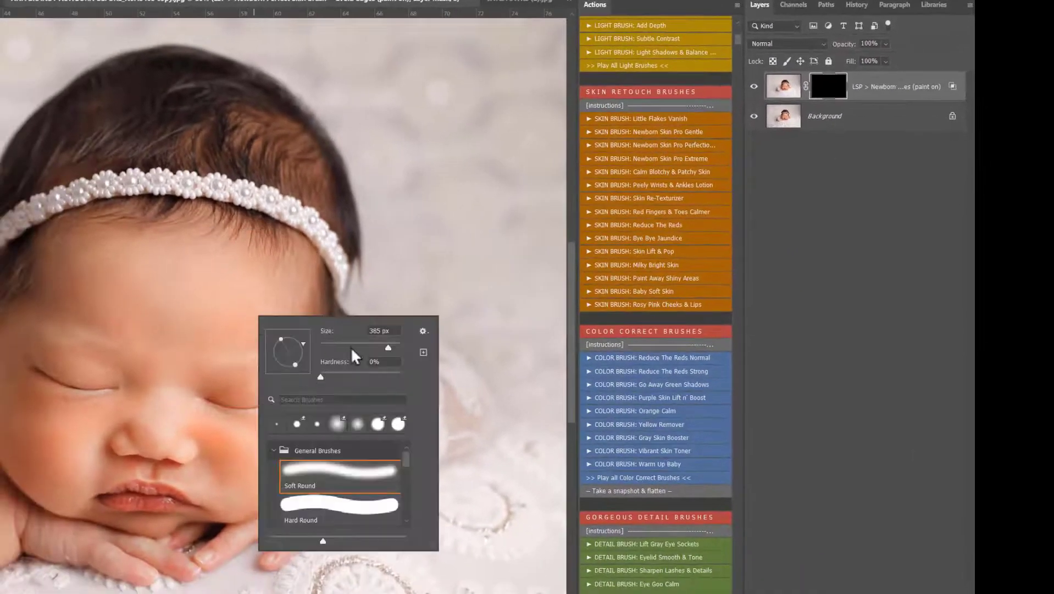
drag(385, 349, 380, 348)
click(221, 447)
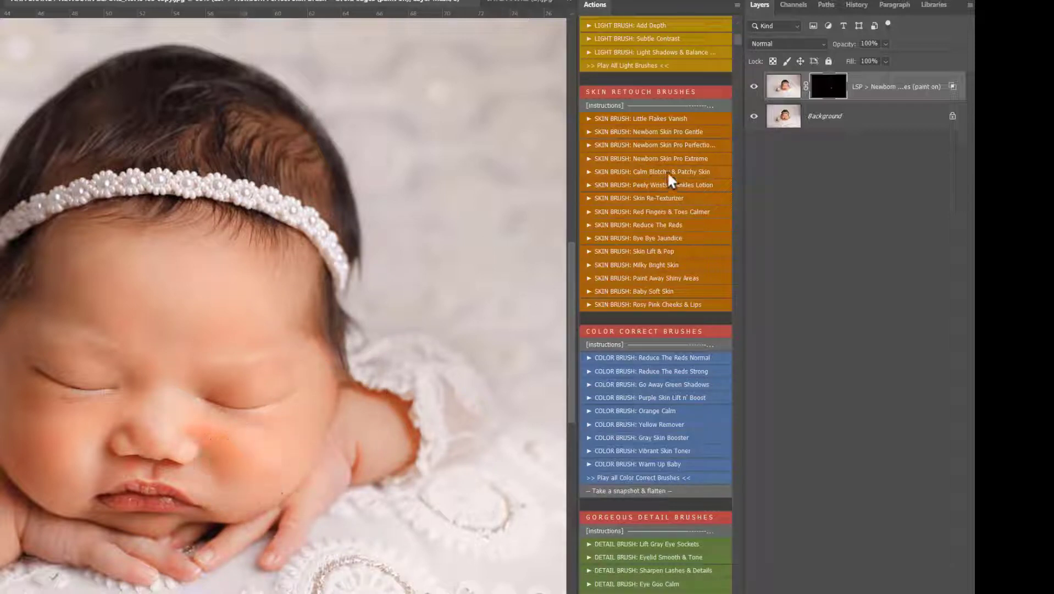
Step: Play SKIN BRUSH: Calm Blotchy & Patchy Skin, paint over the face and hands, and toggle the layer's visibility to compare
click(667, 172)
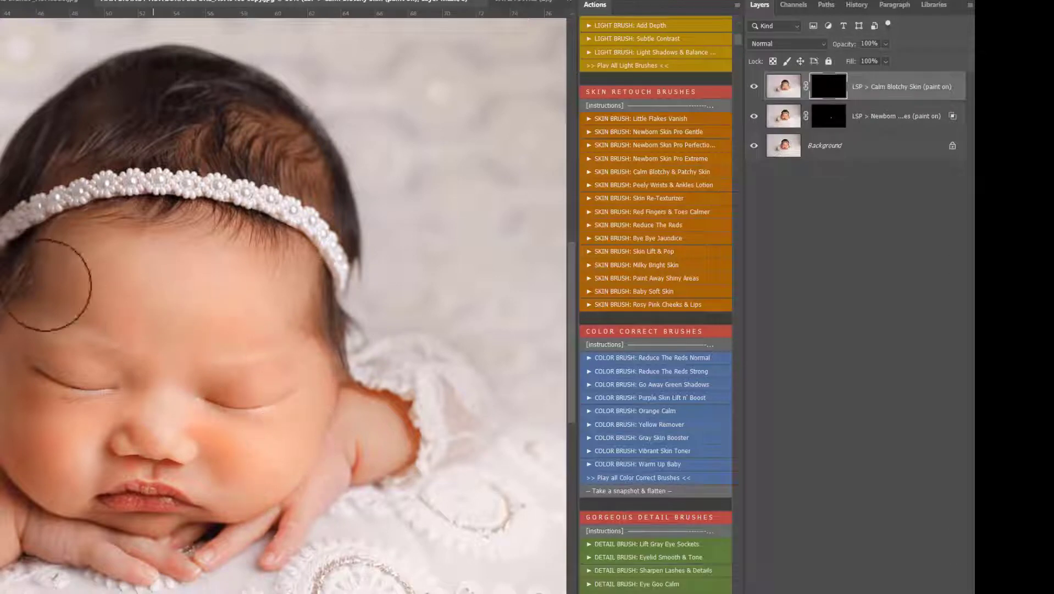
mouse_move(112, 424)
mouse_down()
mouse_move(56, 458)
mouse_move(26, 444)
mouse_move(12, 412)
mouse_move(50, 476)
mouse_move(30, 431)
mouse_move(42, 546)
mouse_up()
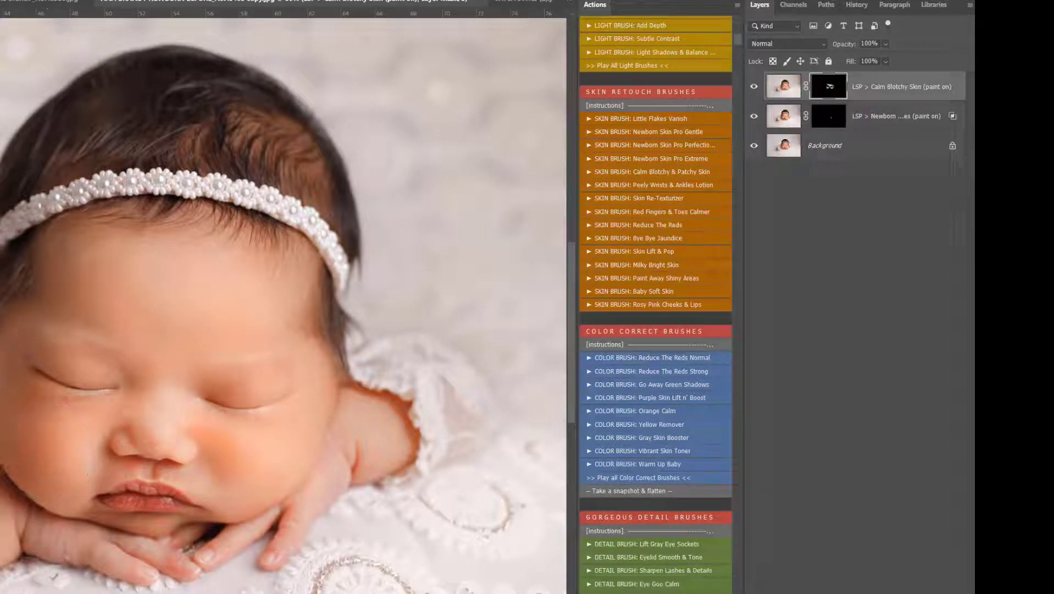
drag(0, 499, 0, 526)
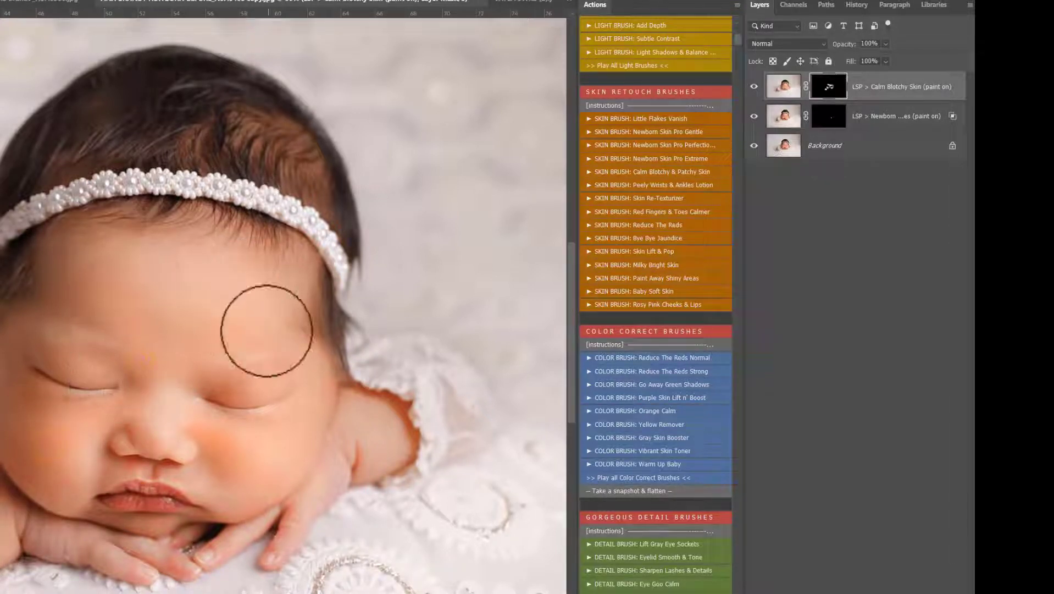
click(752, 87)
click(750, 87)
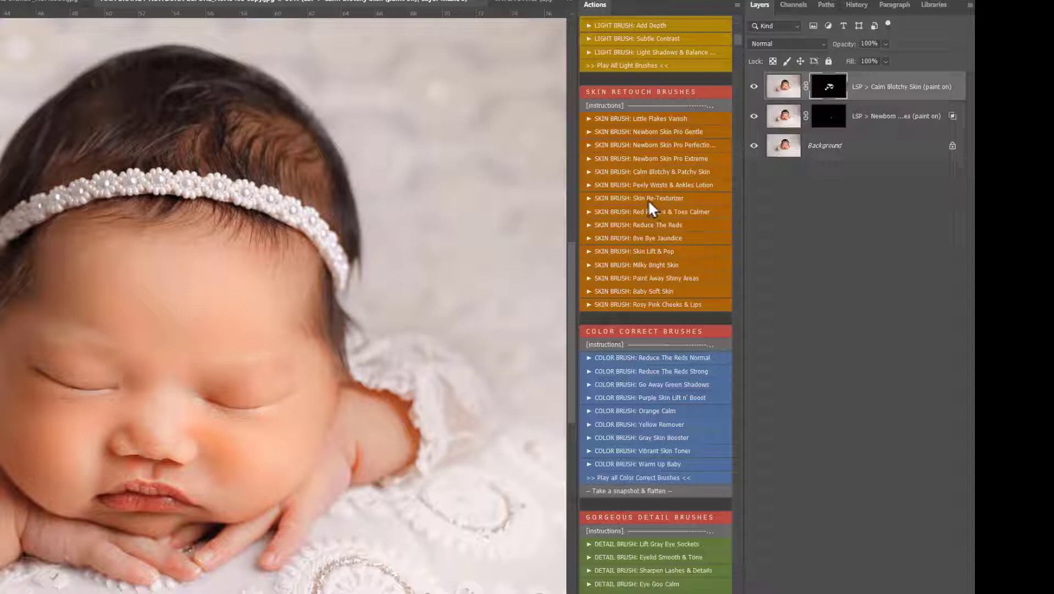
Step: Play SKIN BRUSH: Skin Re-Texturizer, enlarge the brush and restore skin texture around the nose and on the cheek beside it
click(648, 199)
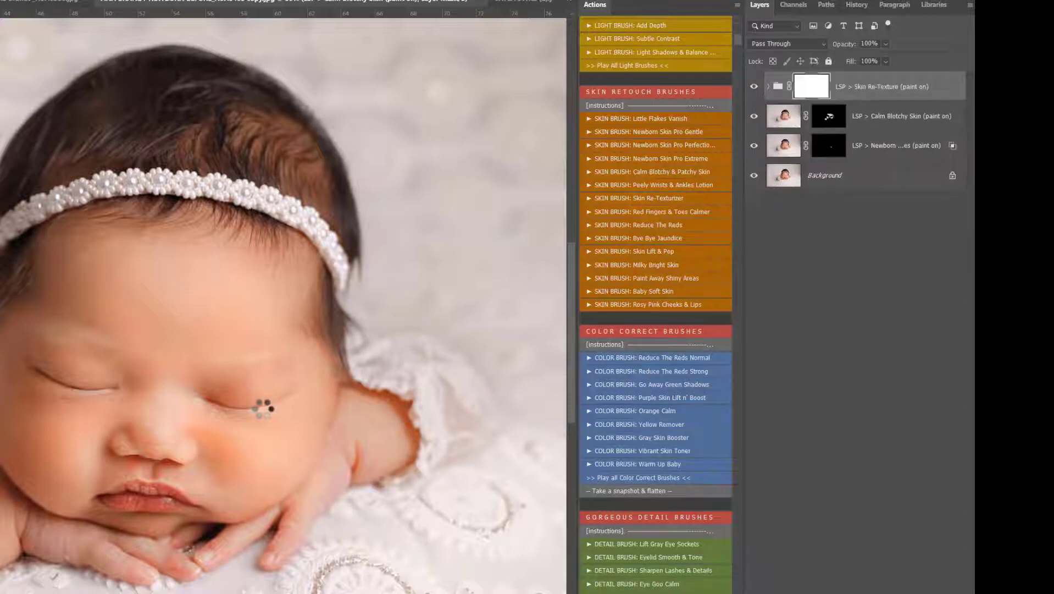
right_click(231, 408)
drag(353, 436, 361, 439)
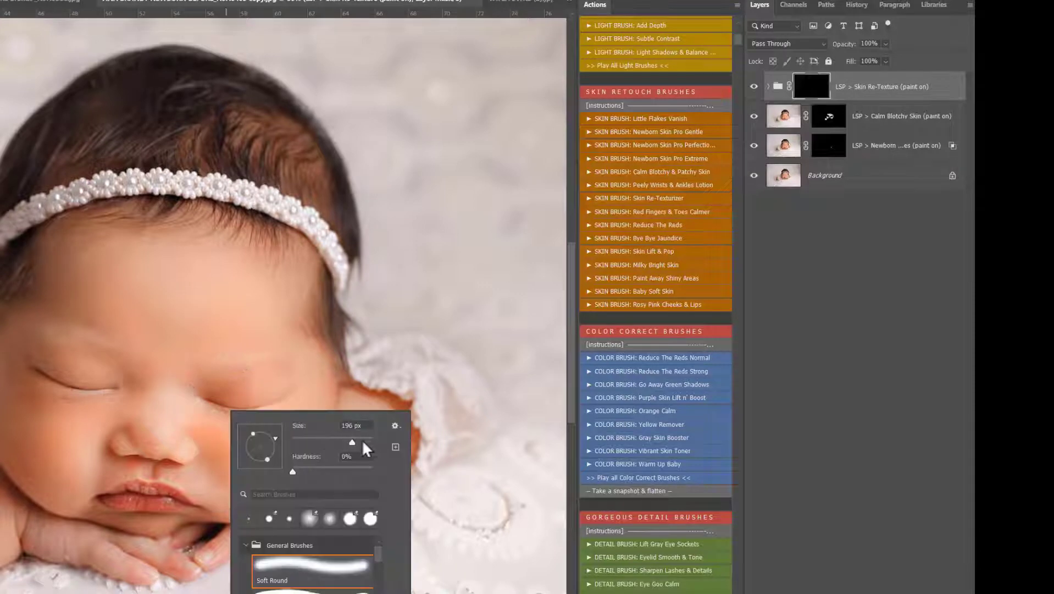
click(158, 297)
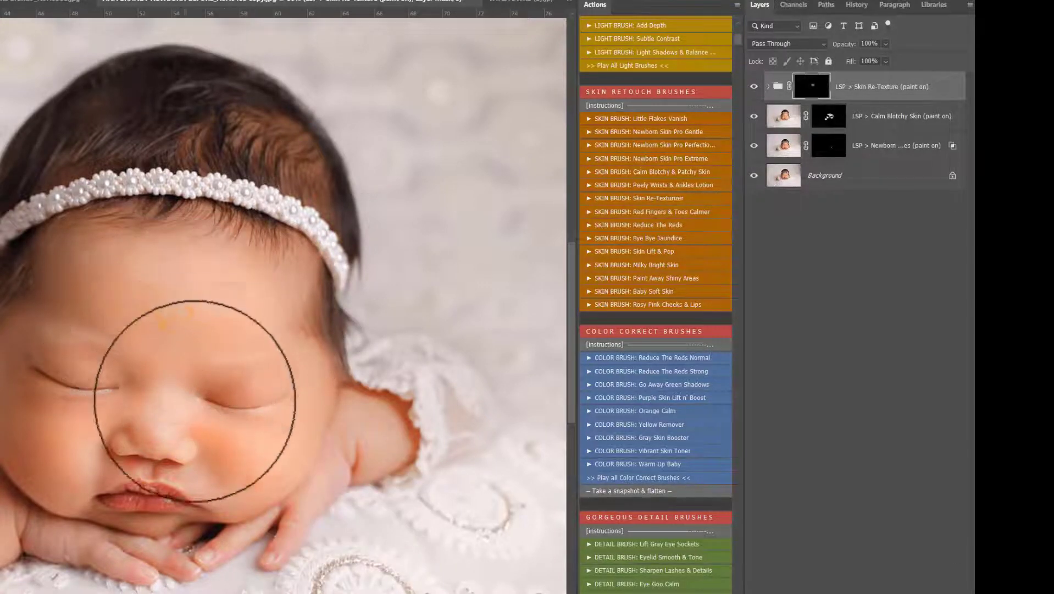
click(261, 447)
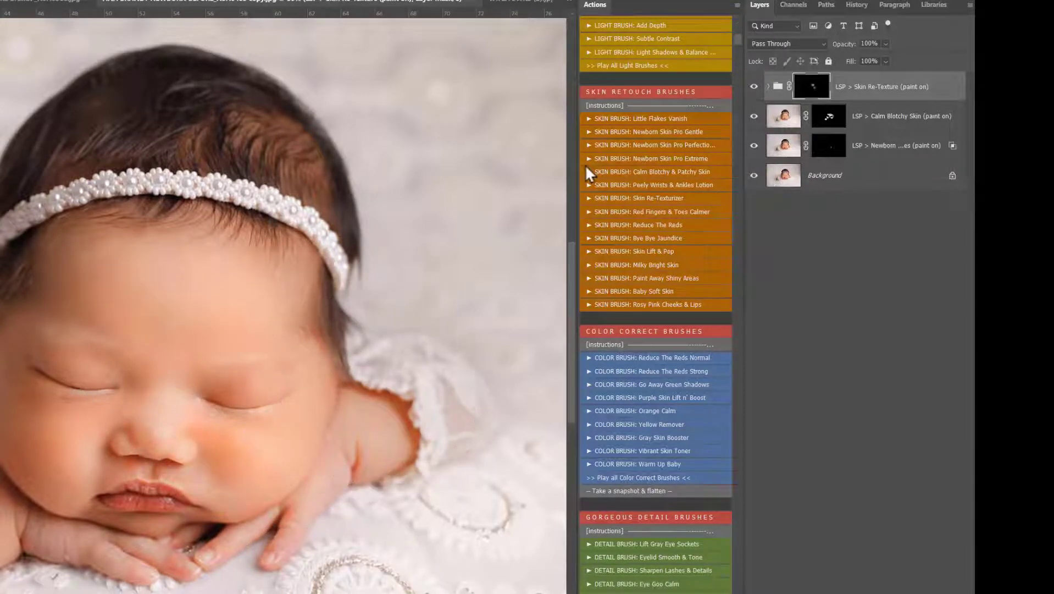
Step: Play SKIN BRUSH: Red Fingers & Toes Calmer, set the brush size to 199 px and paint over the fingers of both hands
click(677, 212)
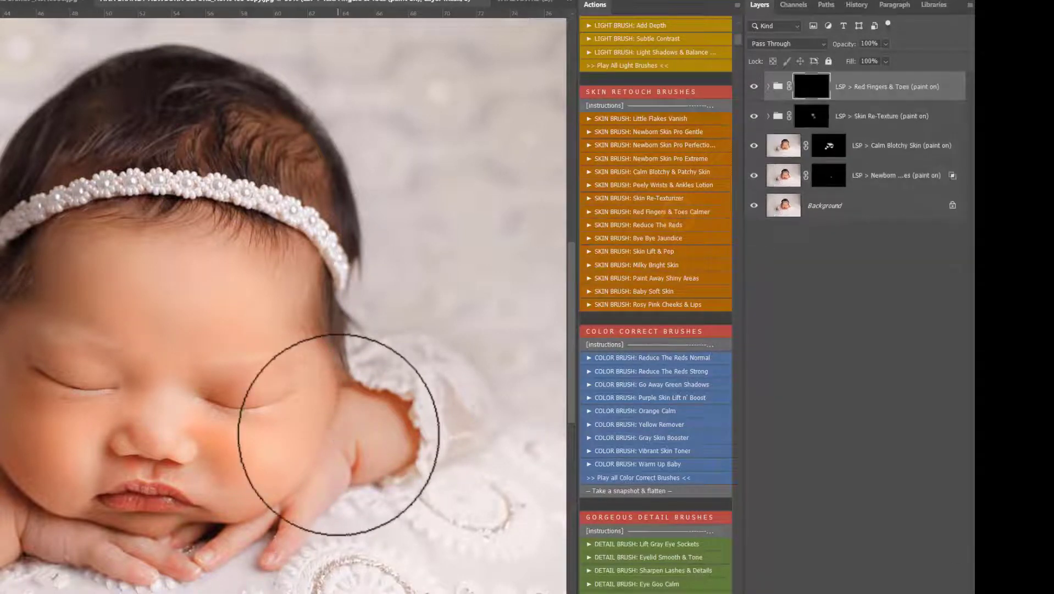
right_click(338, 434)
drag(472, 464, 465, 464)
click(287, 540)
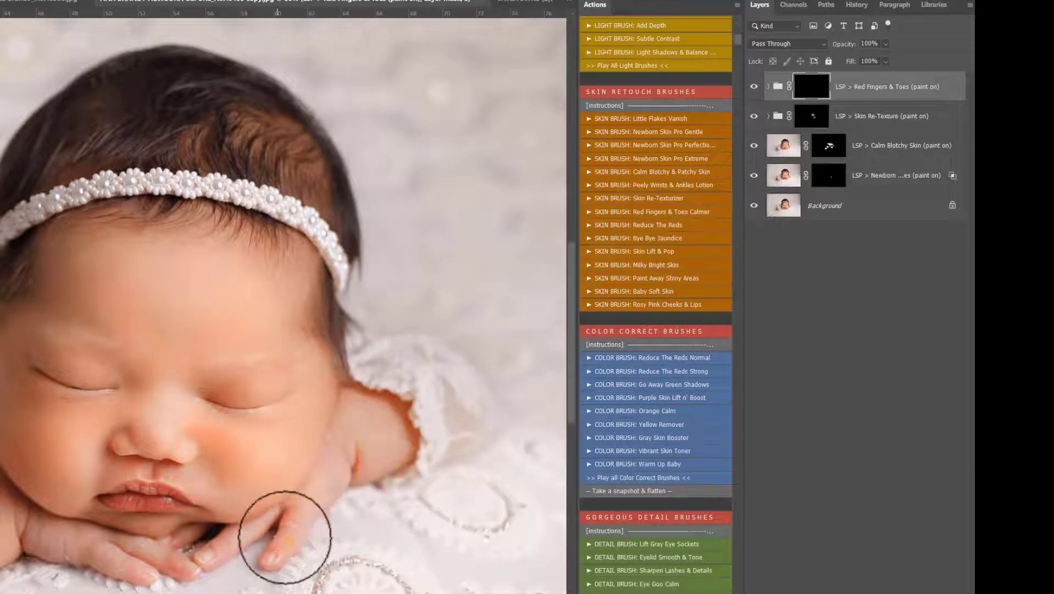
mouse_move(285, 536)
mouse_down()
mouse_move(141, 552)
mouse_move(47, 529)
mouse_move(123, 553)
mouse_move(30, 527)
mouse_up()
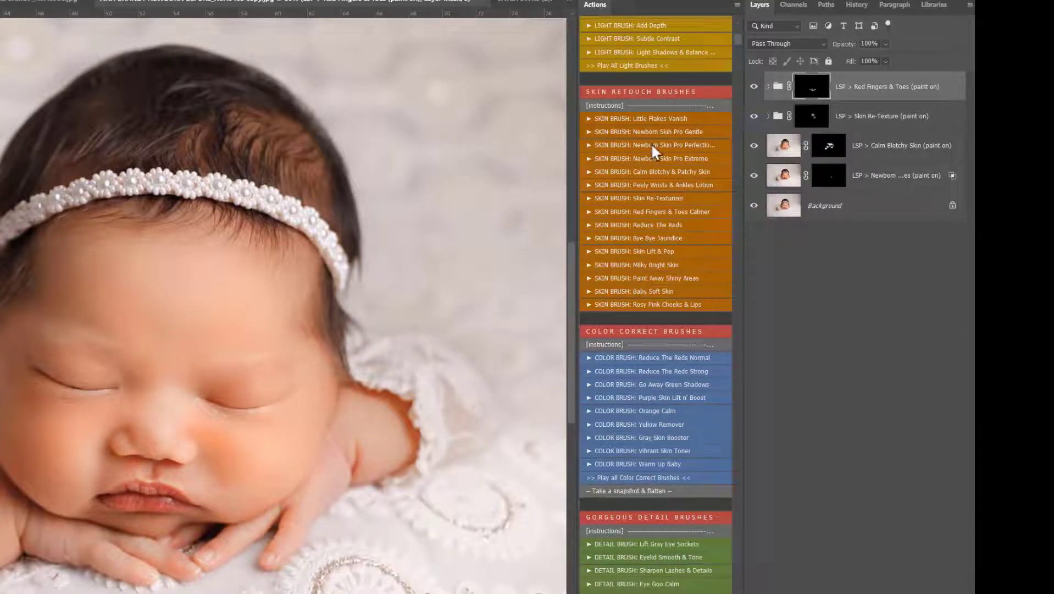
Step: Play SKIN BRUSH: Bye Bye Jaundice, enlarge the brush and paint across the forehead, face and arm
click(643, 238)
right_click(282, 336)
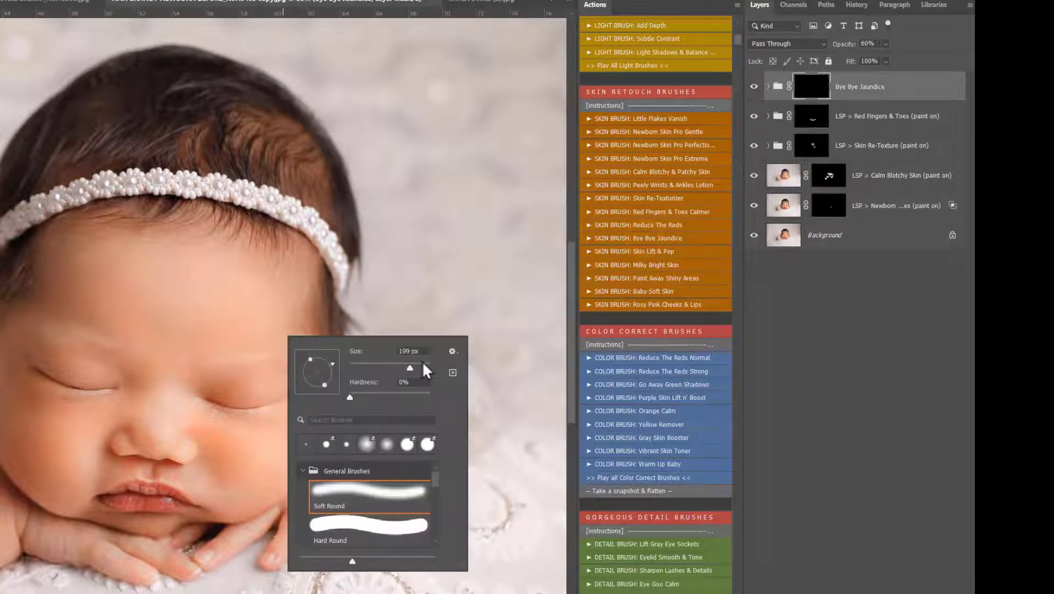
drag(410, 366, 423, 365)
click(279, 314)
drag(65, 307, 479, 367)
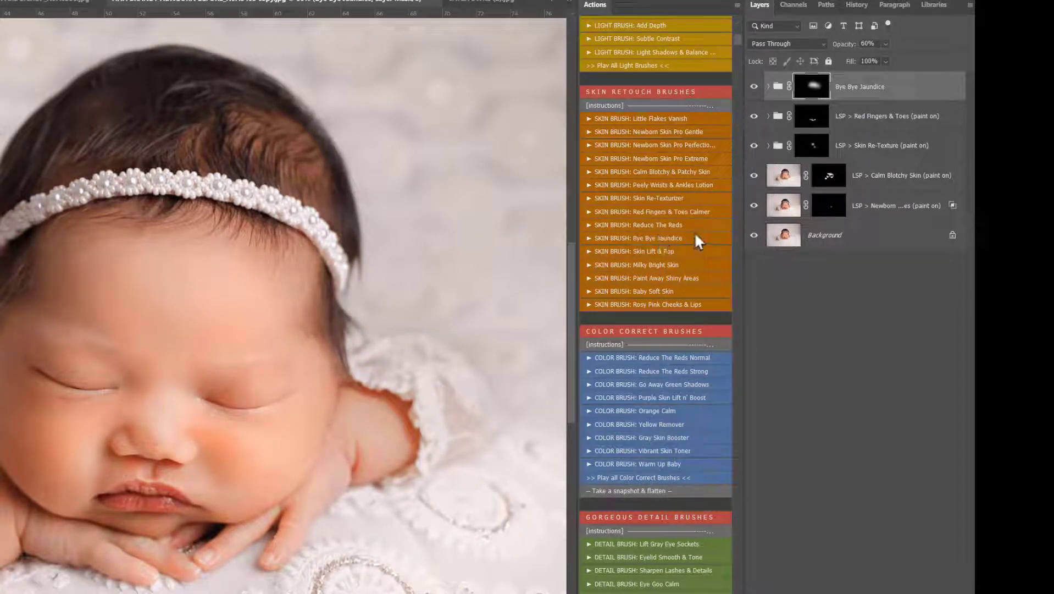
Step: Play SKIN BRUSH: Paint Away Shiny Areas, set the brush to 161 px, paint the nose and eyelid, and toggle the layer's visibility
click(669, 276)
drag(477, 347, 484, 344)
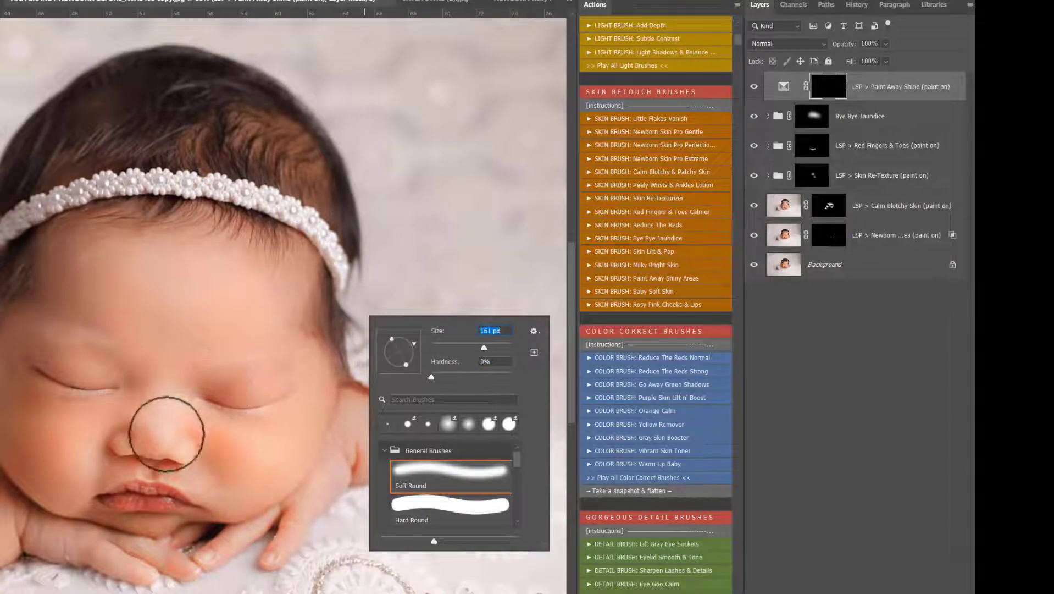
mouse_move(164, 434)
mouse_down()
mouse_move(190, 454)
mouse_move(176, 405)
mouse_move(257, 415)
mouse_move(250, 405)
mouse_up()
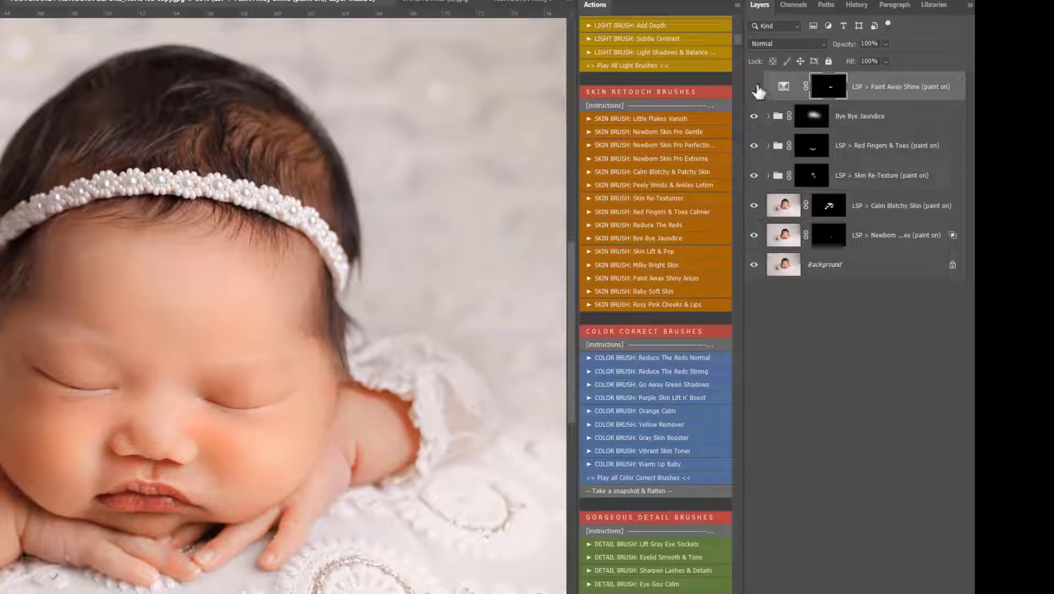
mouse_move(754, 86)
mouse_down()
mouse_move(756, 256)
mouse_move(754, 86)
mouse_up()
Step: Take a snapshot and flatten all the skin retouch layers into the background
scroll(638, 165, up, 4)
scroll(638, 247, down, 3)
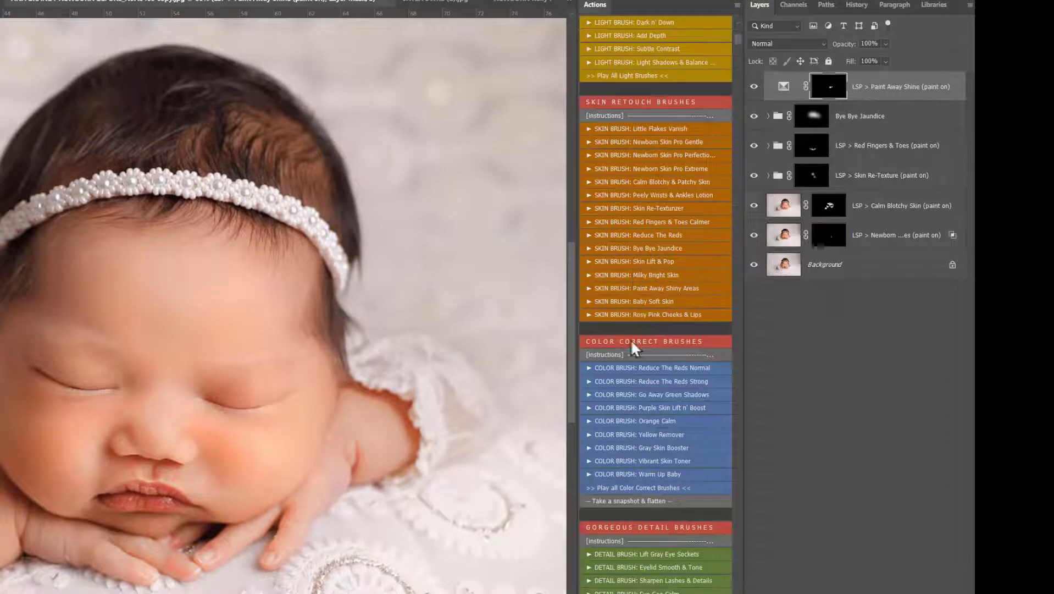
click(608, 505)
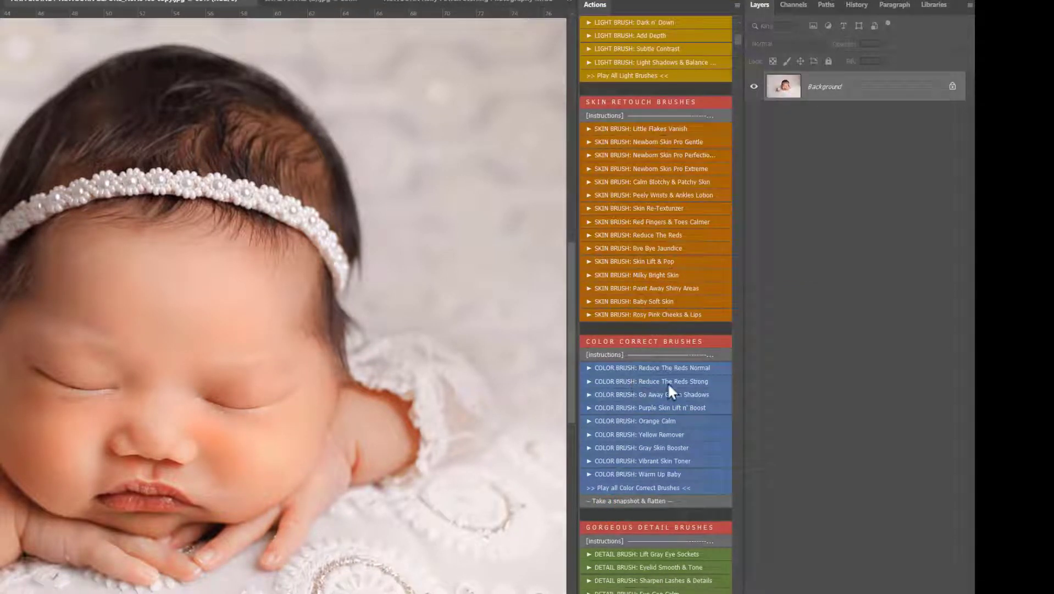
Step: Play COLOR BRUSH: Go Away Green Shadows and paint over the shadowed cheek and the fingers
scroll(669, 387, up, 2)
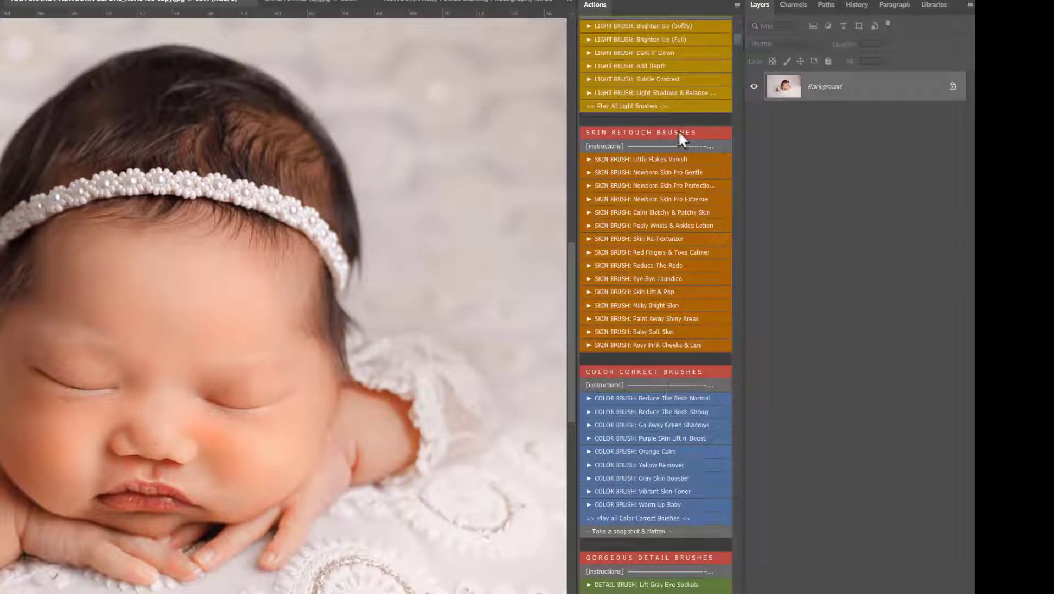
scroll(670, 380, down, 5)
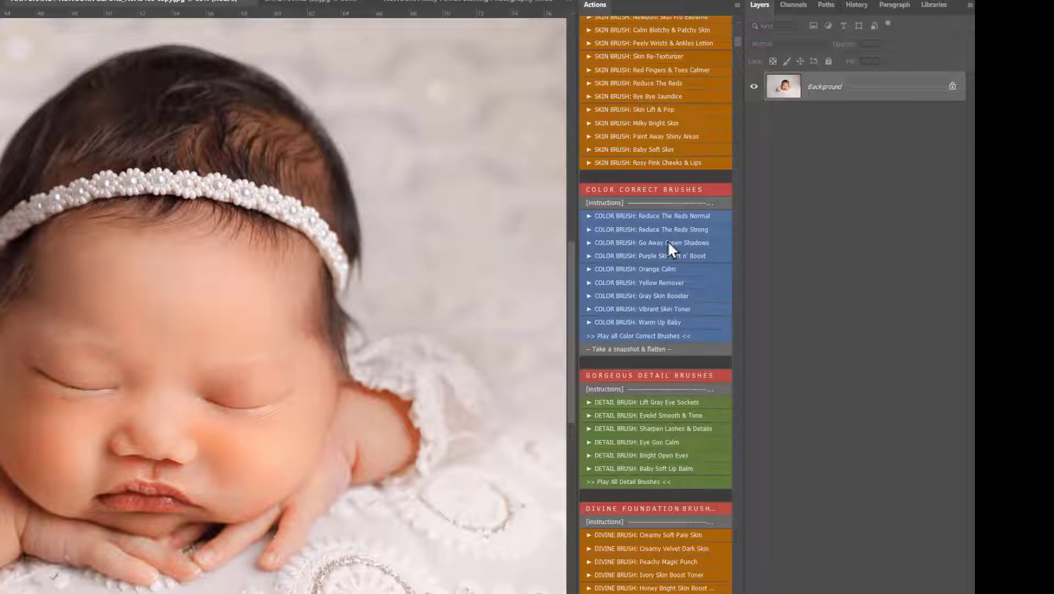
click(667, 242)
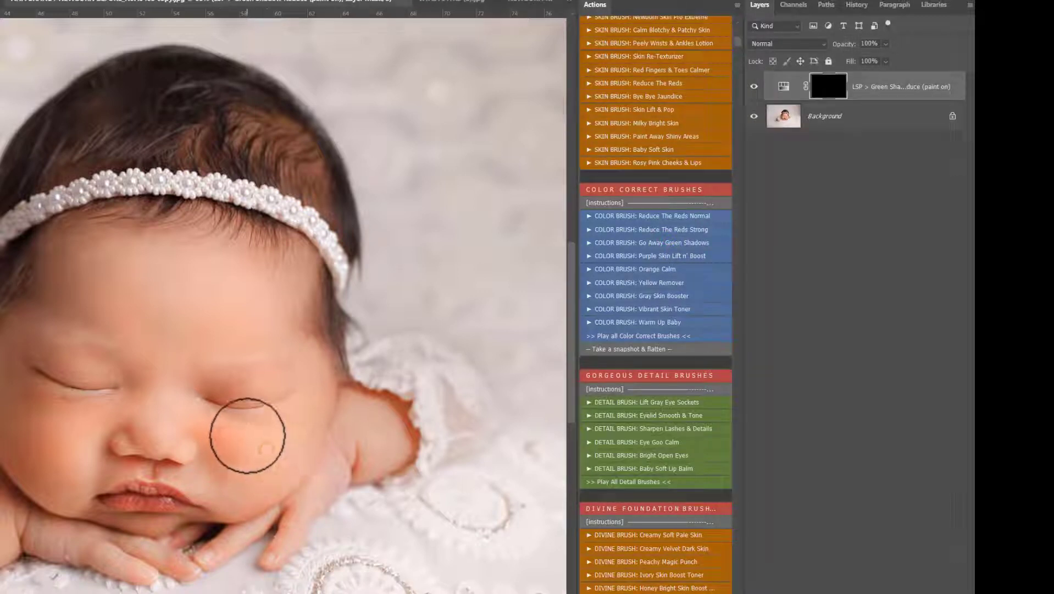
drag(275, 447, 275, 444)
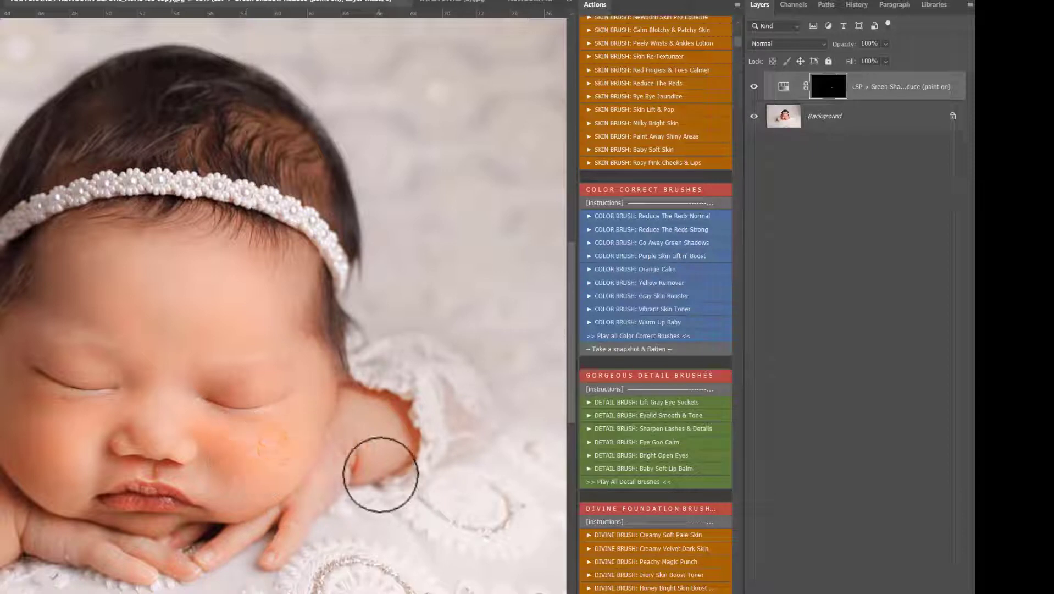
drag(150, 544, 240, 538)
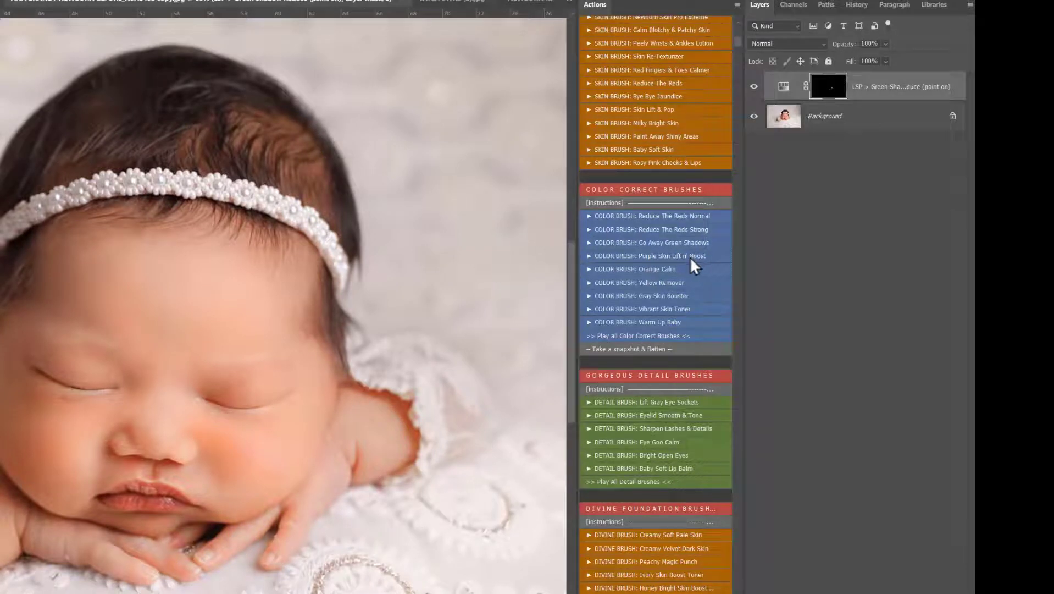
Step: Play COLOR BRUSH: Orange Calm and paint over the orange-toned cheek, hand and eyelid
click(653, 270)
mouse_move(252, 452)
mouse_down()
mouse_move(224, 469)
mouse_move(205, 433)
mouse_move(238, 472)
mouse_move(227, 473)
mouse_move(220, 448)
mouse_move(224, 489)
mouse_move(169, 516)
mouse_move(165, 531)
mouse_move(107, 530)
mouse_up()
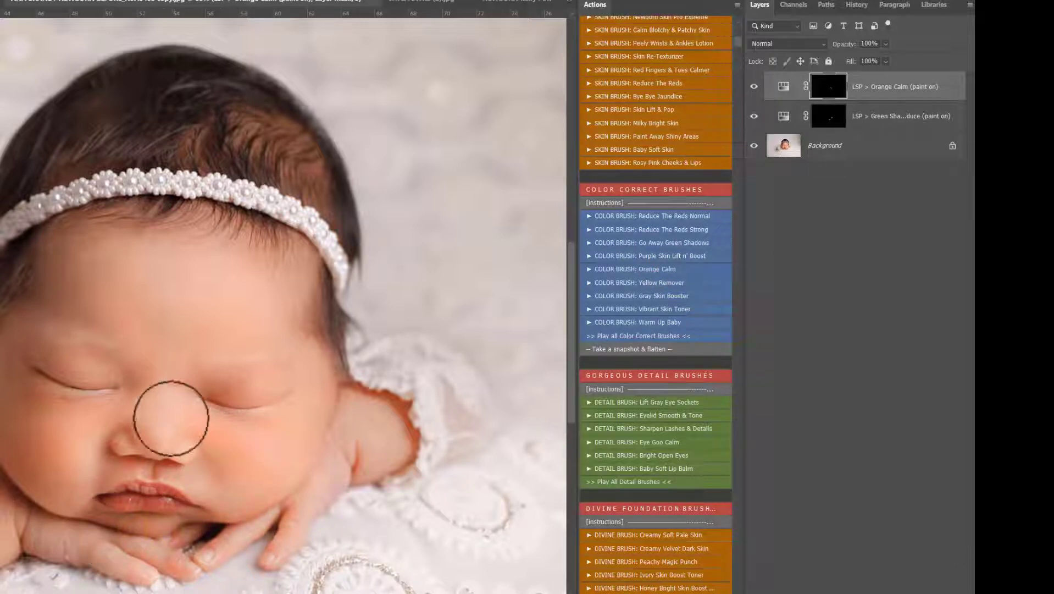
click(225, 398)
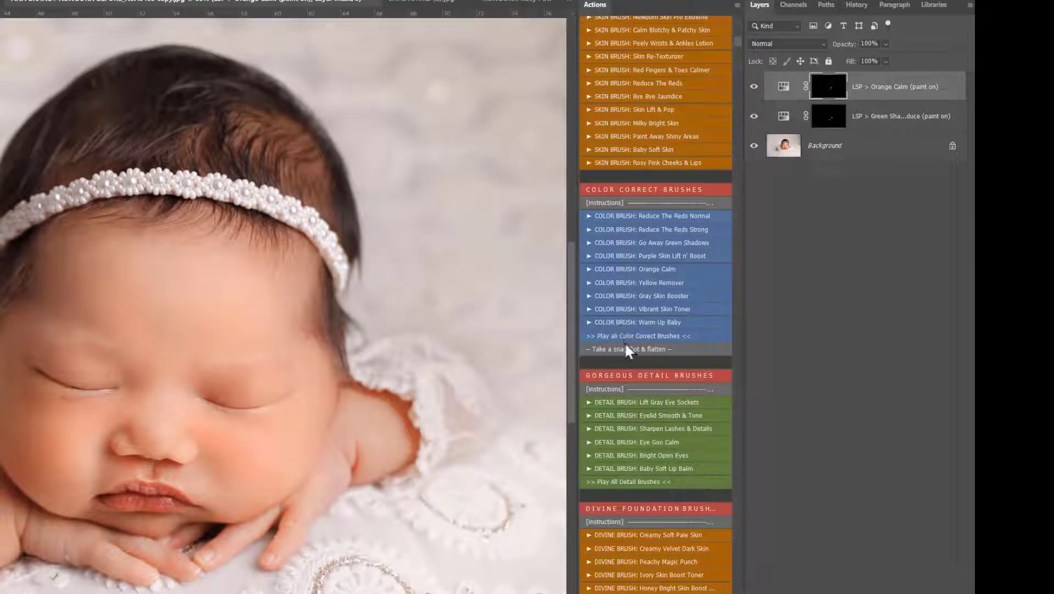
Step: Play DETAIL BRUSH: Baby Soft Lip Balm, reduce the brush size to 69 px and smooth the baby's lips
scroll(682, 347, down, 5)
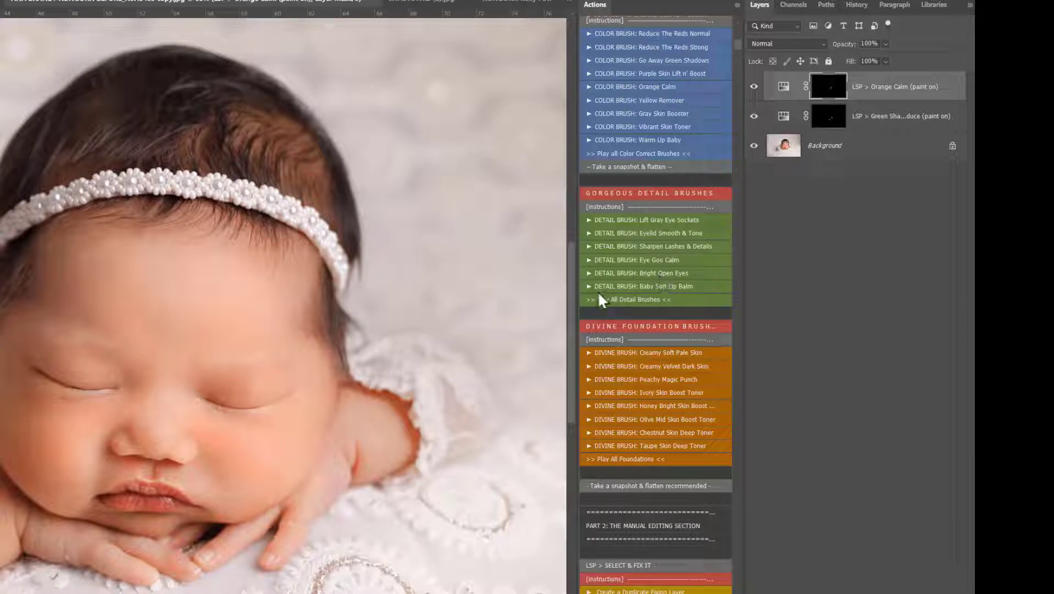
click(649, 284)
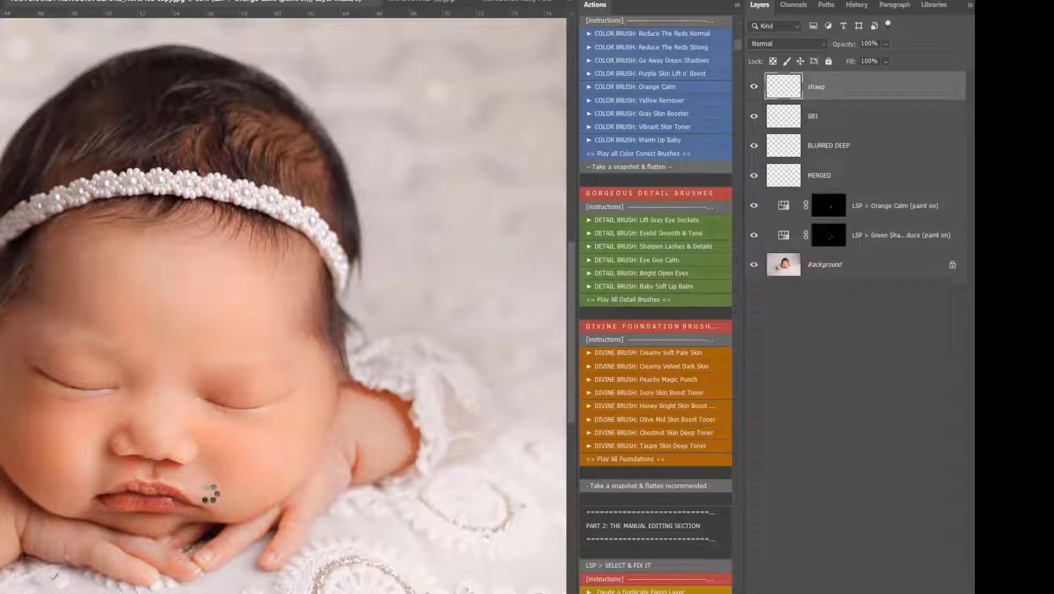
right_click(236, 470)
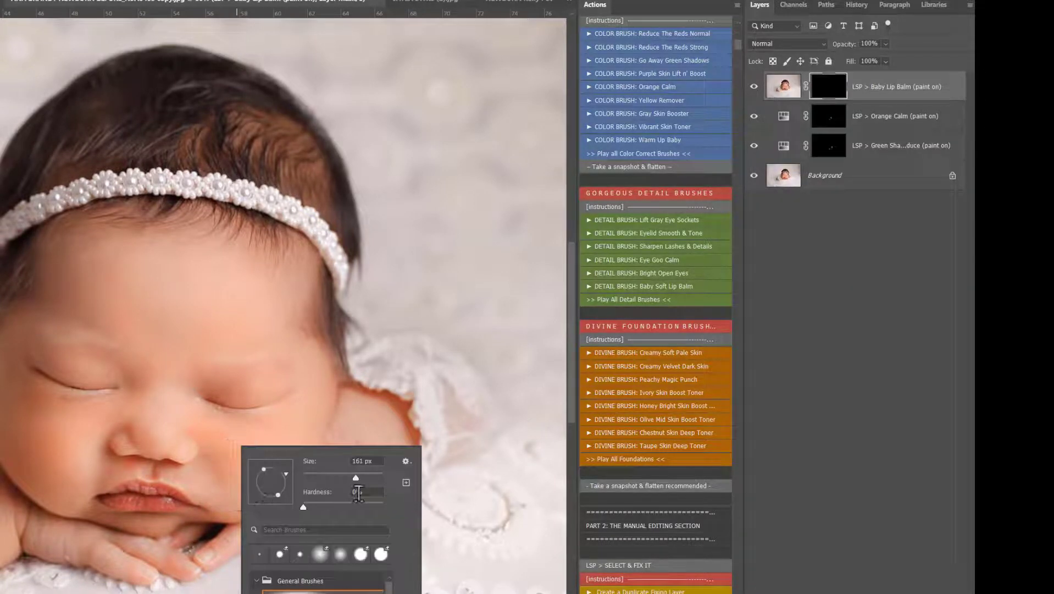
mouse_move(158, 502)
mouse_down()
mouse_move(127, 505)
mouse_move(165, 503)
mouse_up()
right_click(165, 501)
drag(270, 482, 247, 478)
key(Return)
mouse_move(168, 491)
mouse_down()
mouse_move(113, 506)
mouse_move(126, 500)
mouse_up()
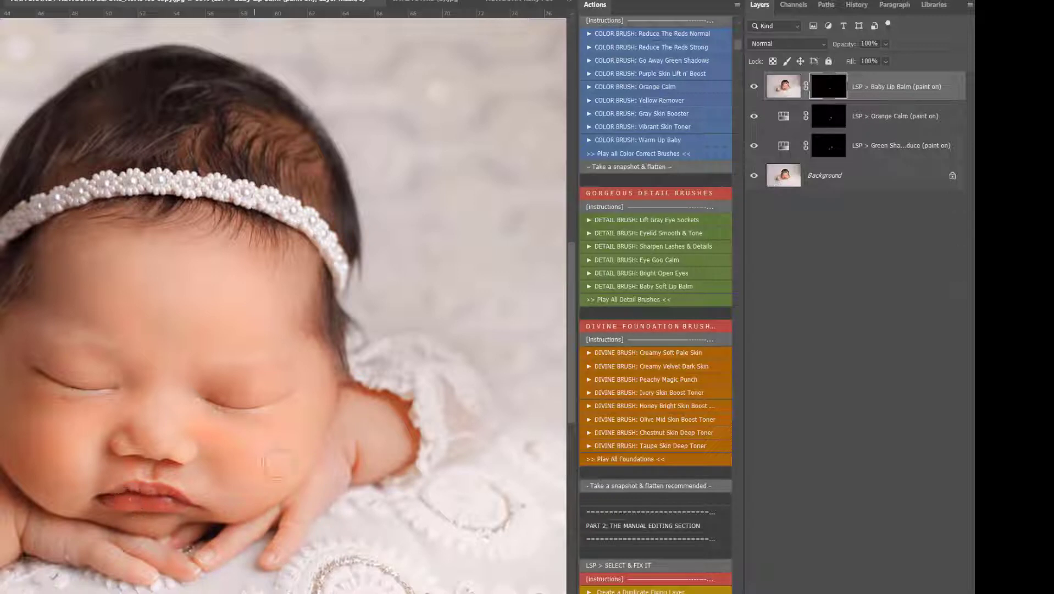
Step: Play DIVINE BRUSH: Creamy Soft Pale Skin, enlarge the brush and paint the foundation over the cheeks and forehead
scroll(685, 293, down, 3)
scroll(685, 293, down, 1)
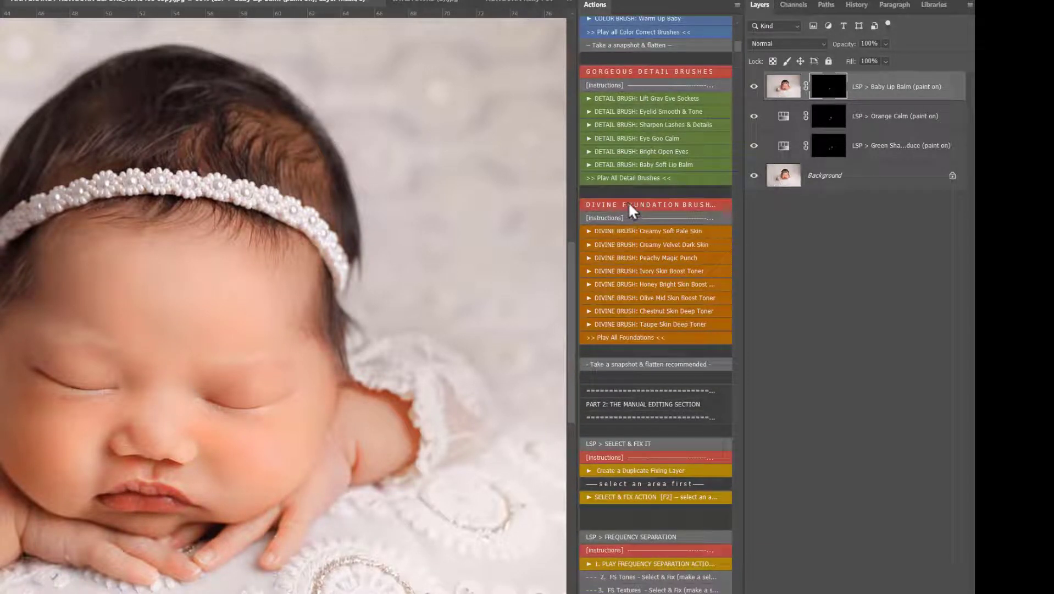
click(644, 230)
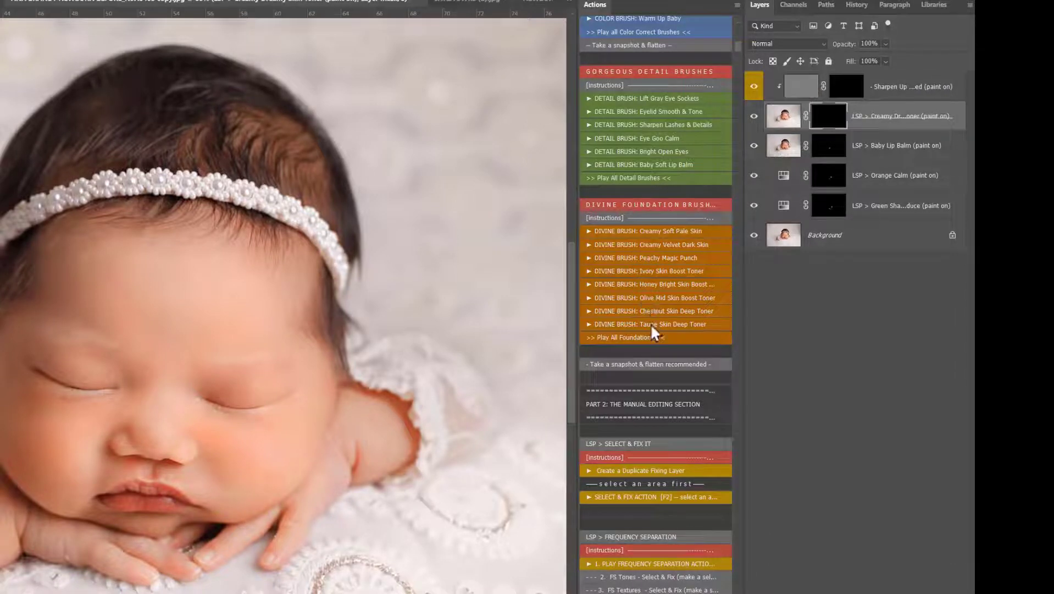
right_click(293, 370)
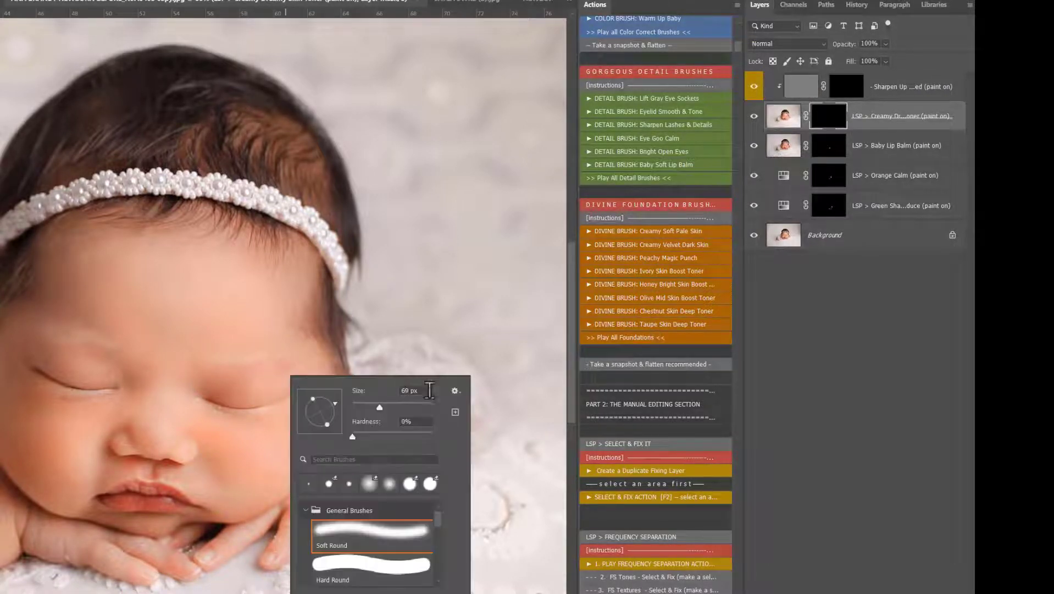
drag(427, 406, 423, 406)
key(Return)
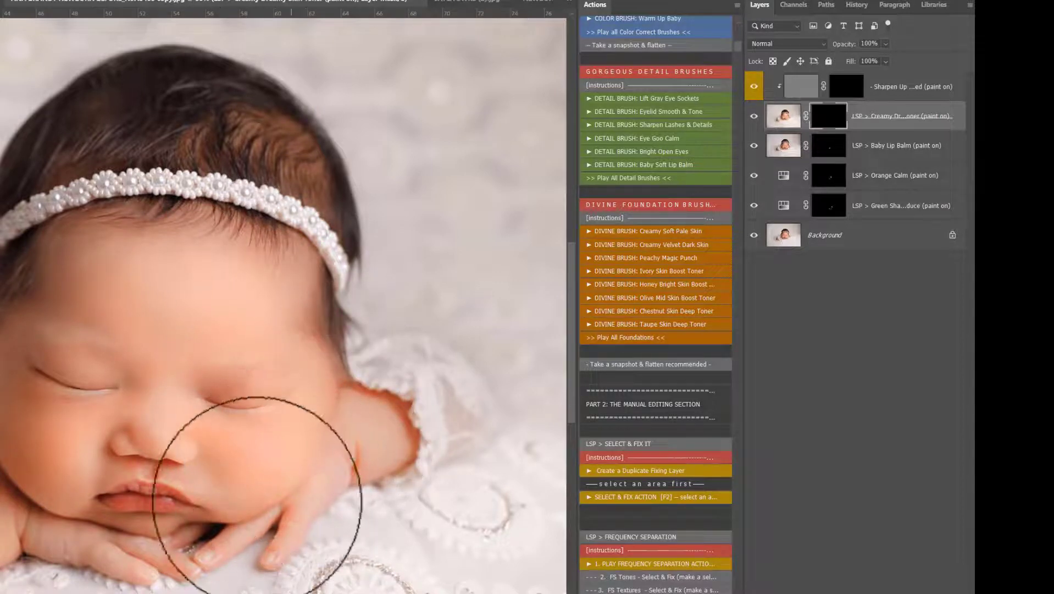
drag(177, 338, 223, 294)
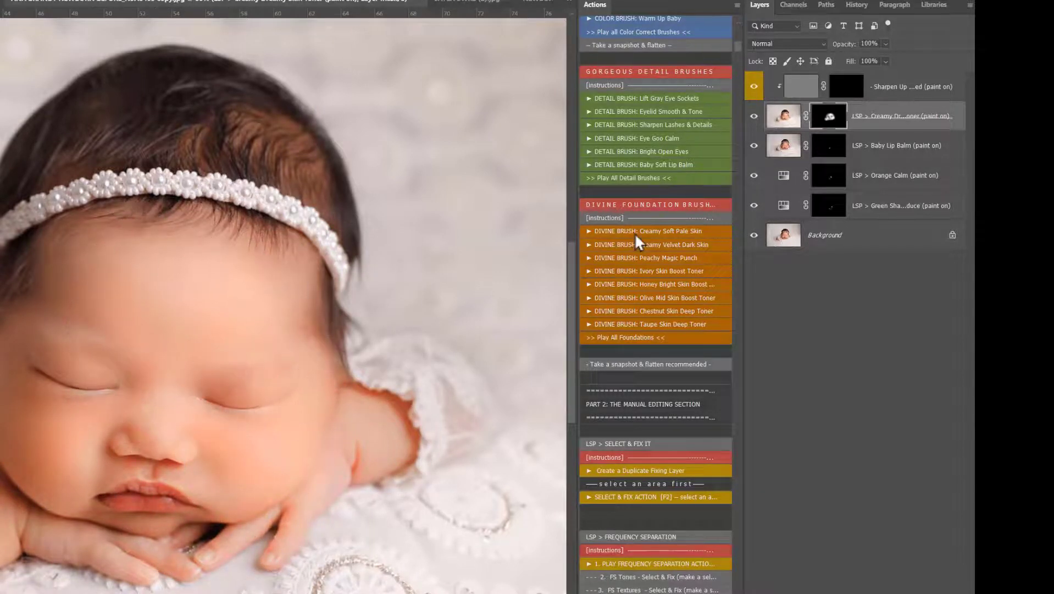
scroll(651, 296, up, 5)
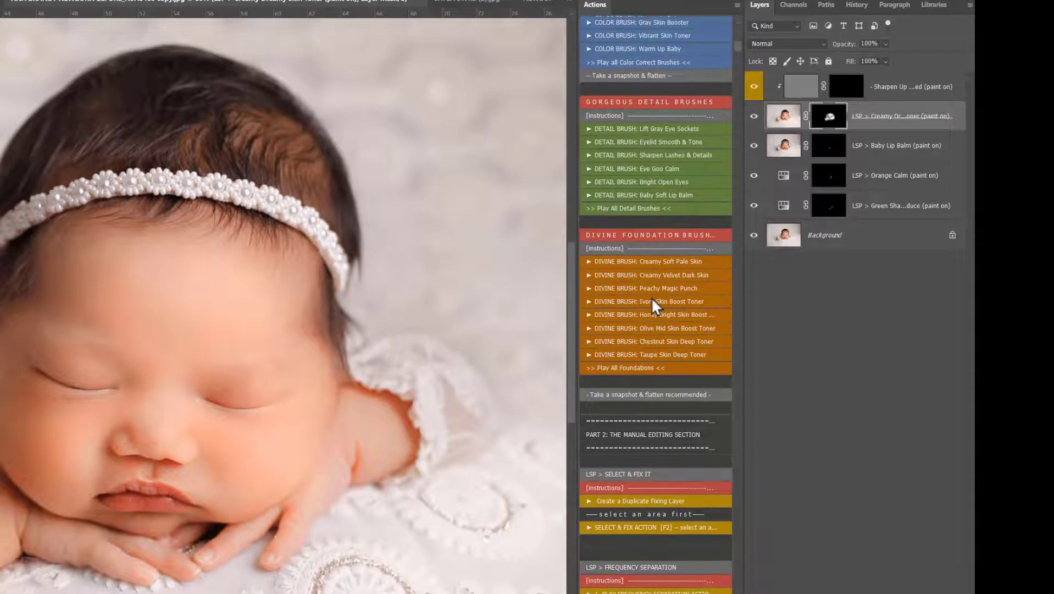
scroll(653, 316, up, 1)
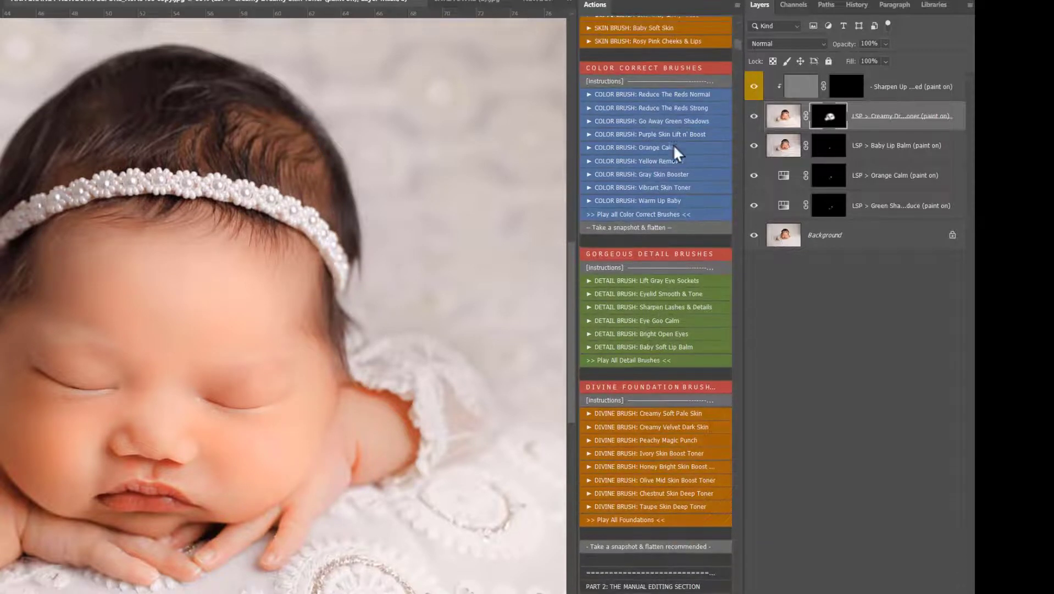
Step: Play COLOR BRUSH: Orange Calm again and paint over the orange tones on the forehead, cheeks and hands
click(651, 147)
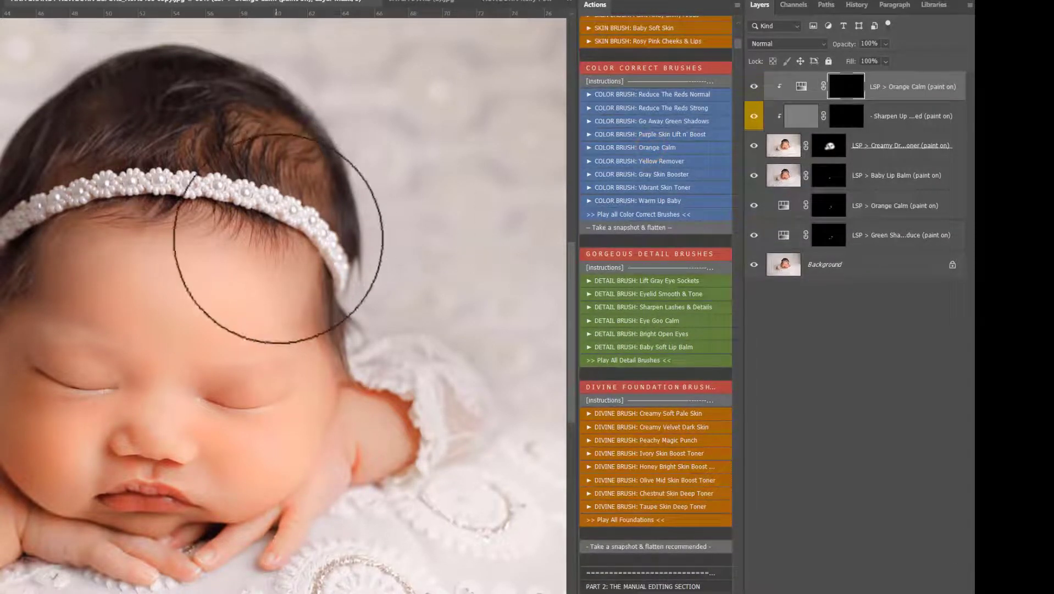
mouse_move(325, 283)
mouse_down()
mouse_move(104, 298)
mouse_move(39, 333)
mouse_up()
mouse_move(53, 461)
mouse_down()
mouse_move(105, 507)
mouse_move(113, 488)
mouse_up()
mouse_move(296, 483)
mouse_down()
mouse_move(224, 512)
mouse_move(202, 494)
mouse_move(204, 437)
mouse_move(105, 426)
mouse_up()
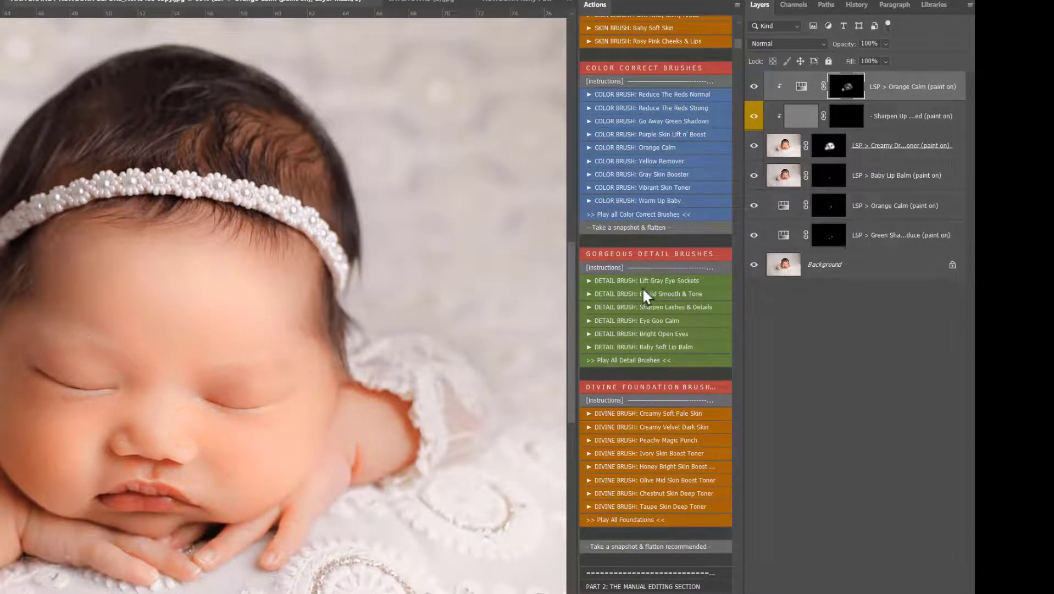
Step: Paint sharpening over the facial details on the Sharpen Up layer's mask and play the snapshot-and-flatten action above the manual editing section
click(849, 118)
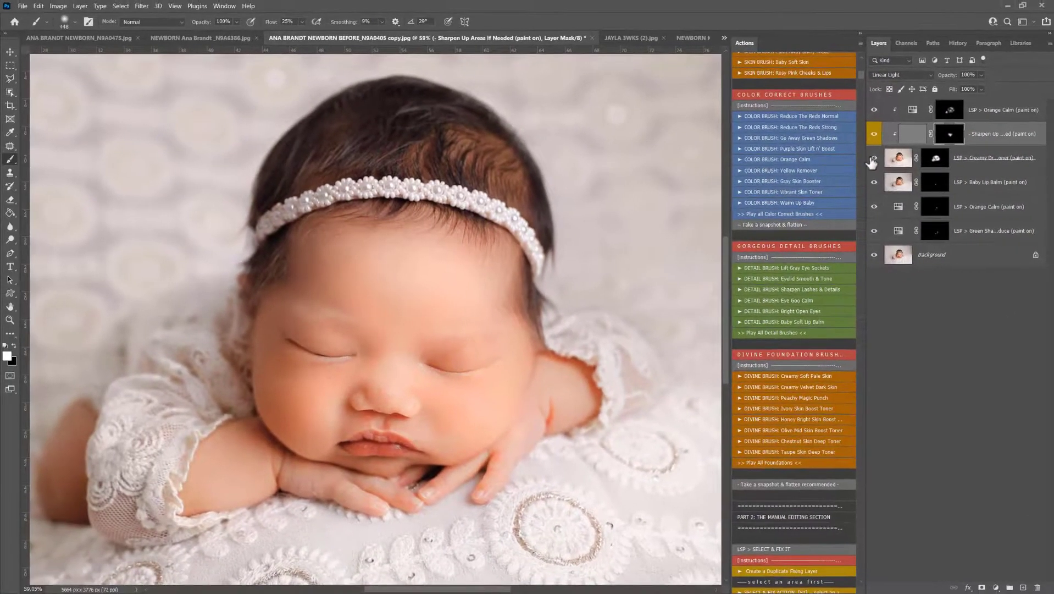
click(859, 156)
scroll(793, 319, down, 5)
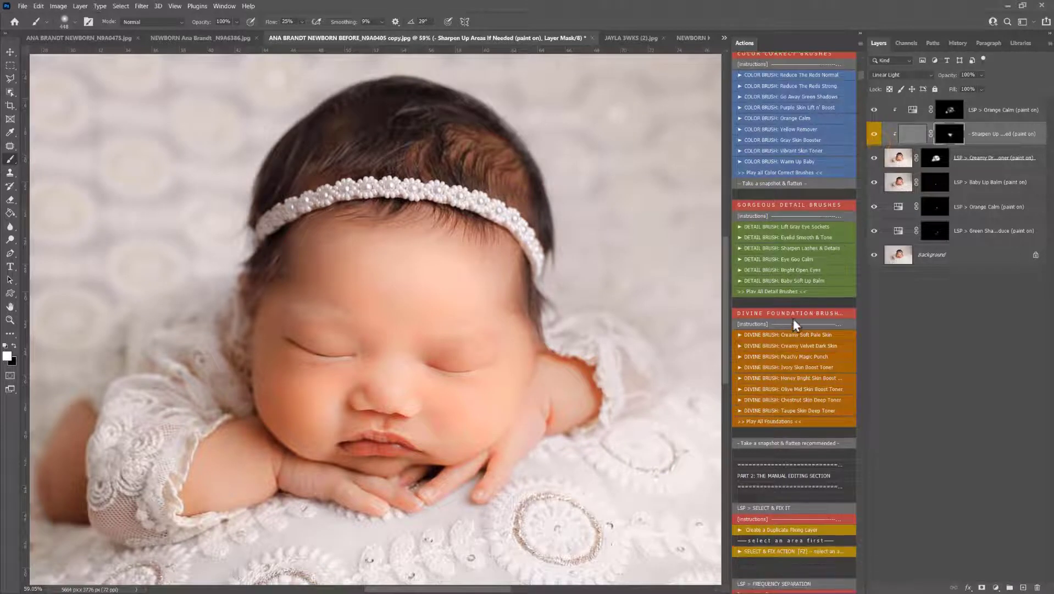
scroll(801, 344, down, 3)
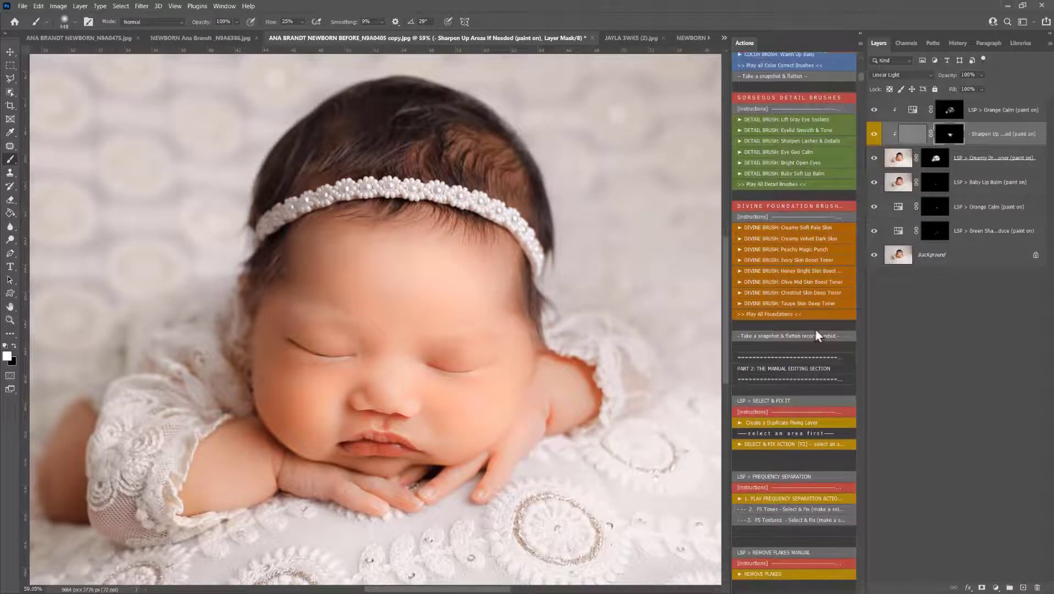
click(797, 303)
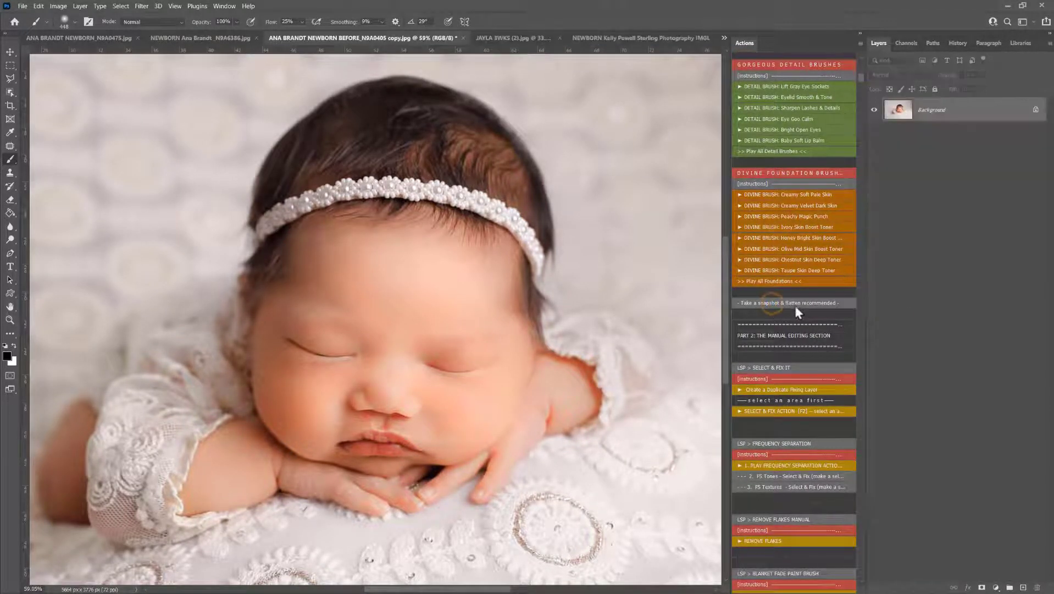
Step: Play Create a Duplicate Fixing Layer from the Select & Fix It section on the flattened photo
scroll(805, 302, down, 5)
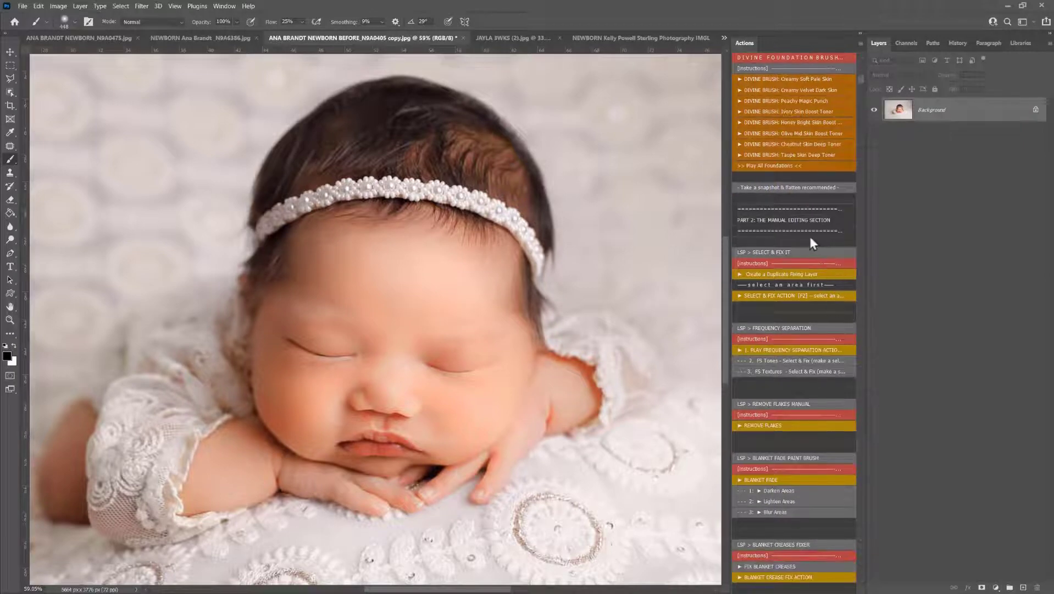
scroll(811, 238, down, 6)
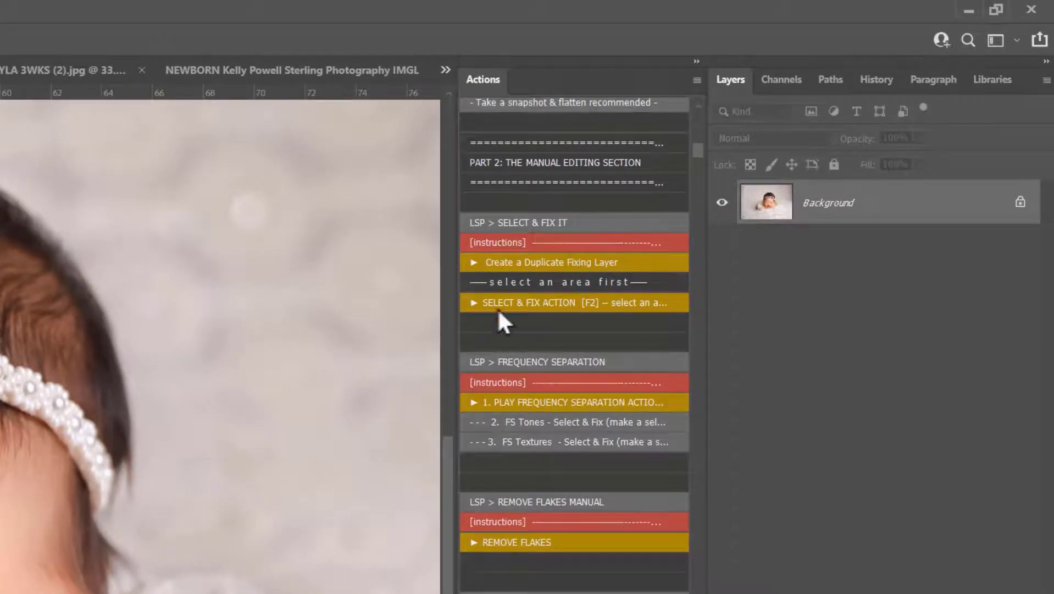
alt+click(56, 576)
alt+click(56, 576)
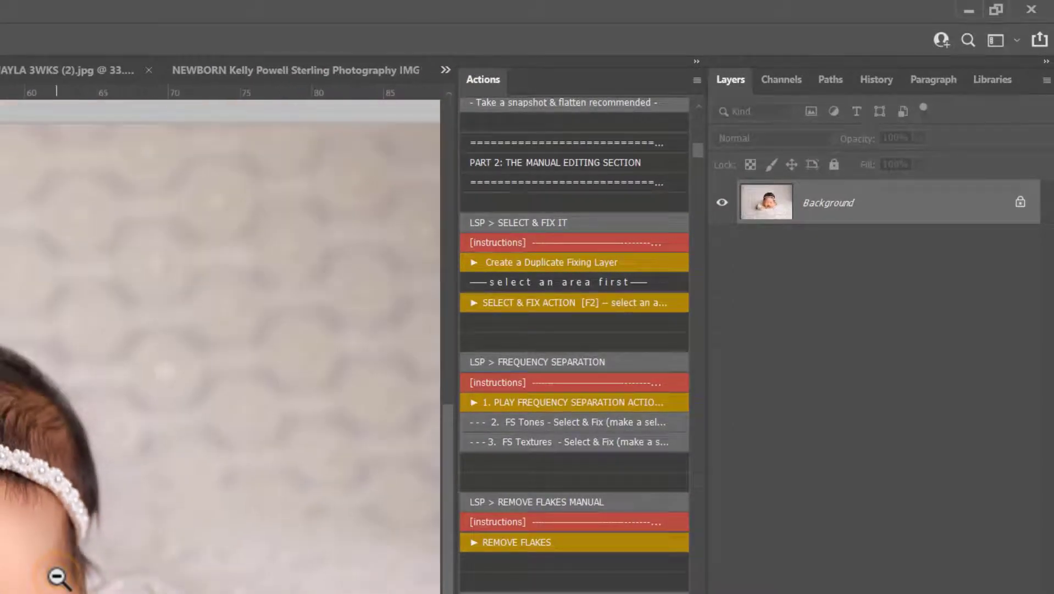
key(j)
drag(188, 528, 1, 582)
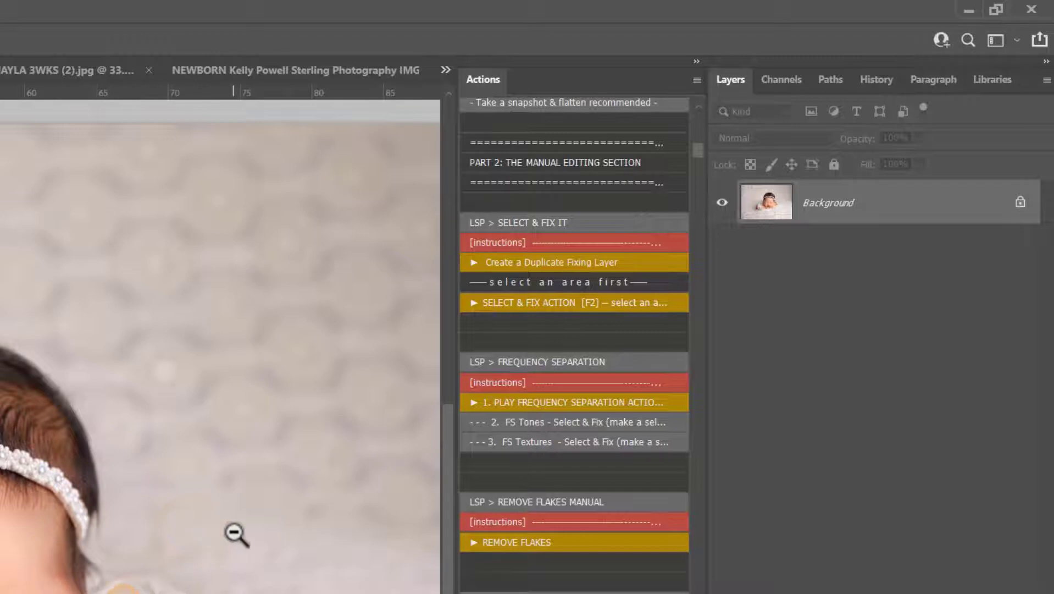
drag(309, 485, 141, 525)
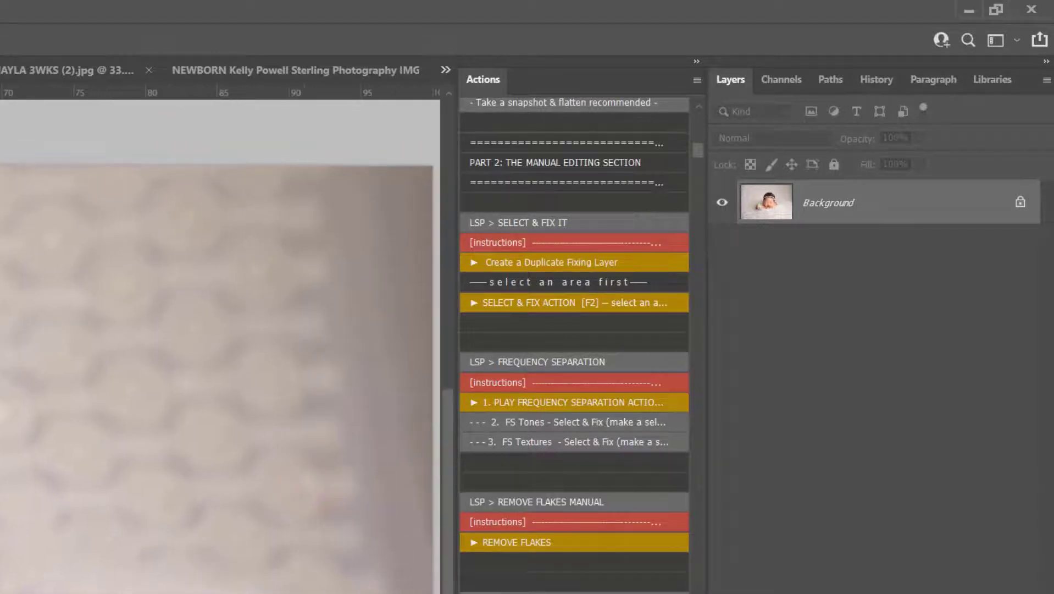
drag(276, 546, 210, 547)
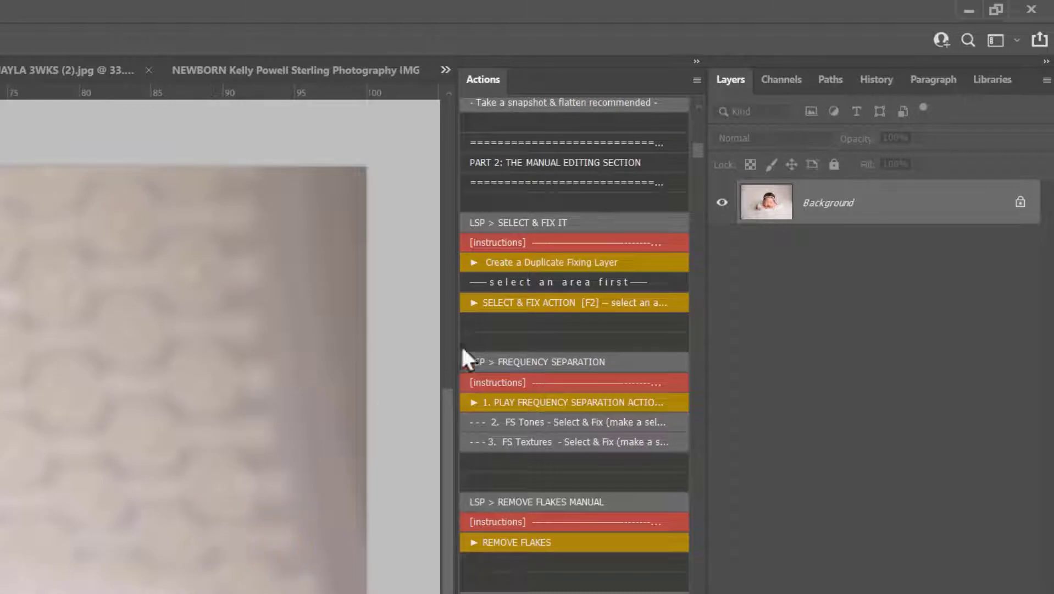
click(497, 263)
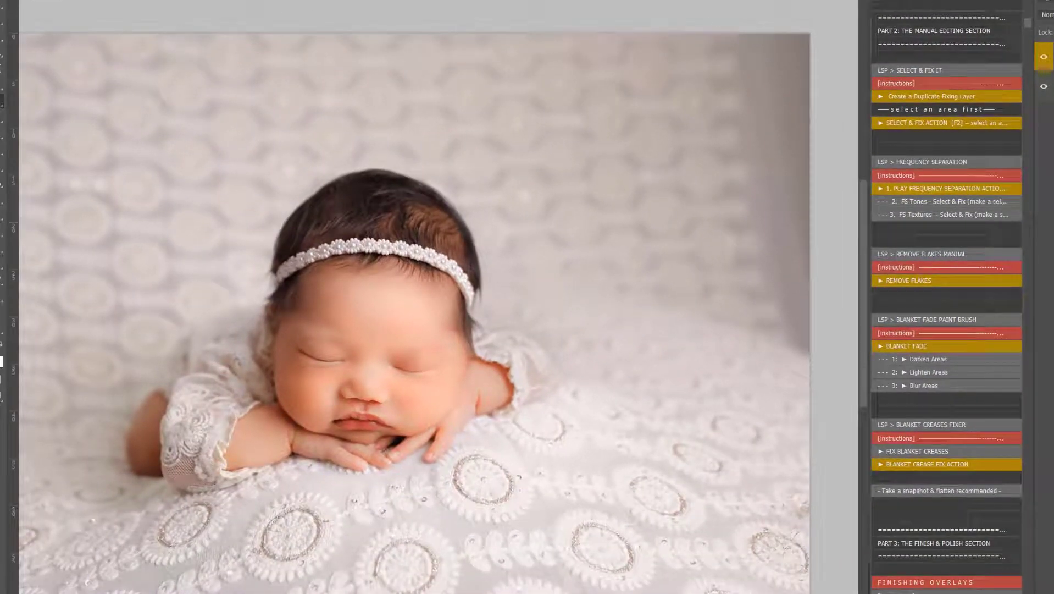
Step: Outline the dark backdrop strip at the photo's right edge and the uneven strip at its left edge, playing SELECT & FIX ACTION on each
mouse_move(708, 31)
mouse_down()
mouse_move(715, 206)
mouse_move(749, 353)
mouse_move(871, 286)
mouse_move(842, 35)
mouse_up()
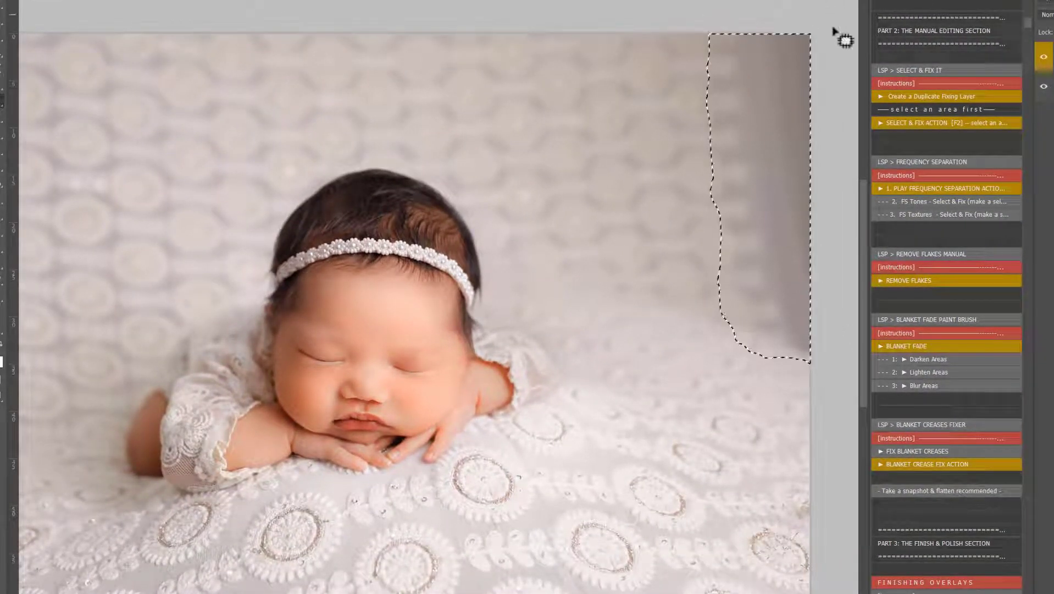
click(894, 120)
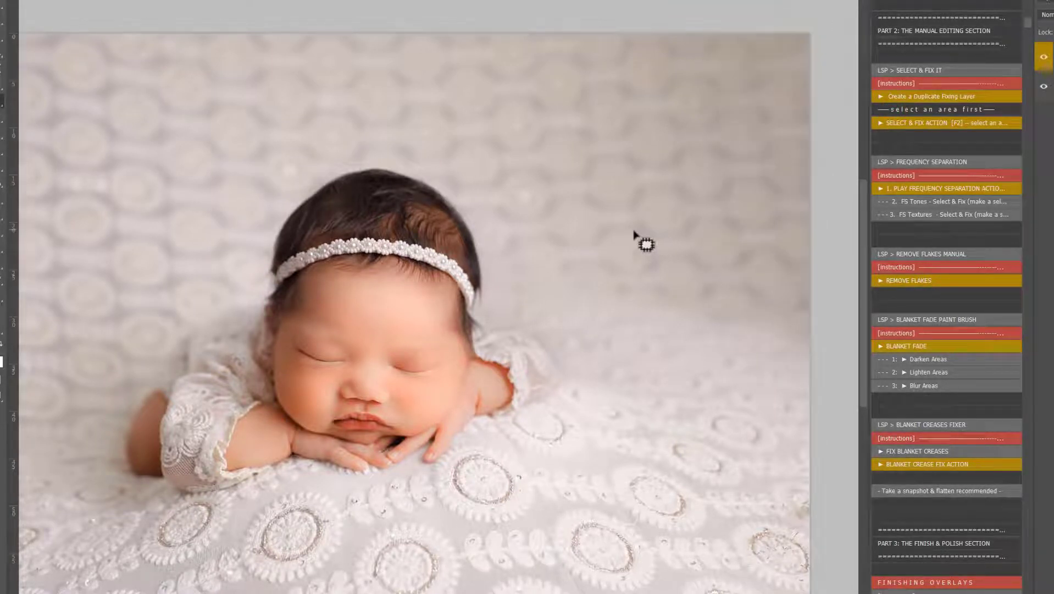
drag(370, 268, 602, 260)
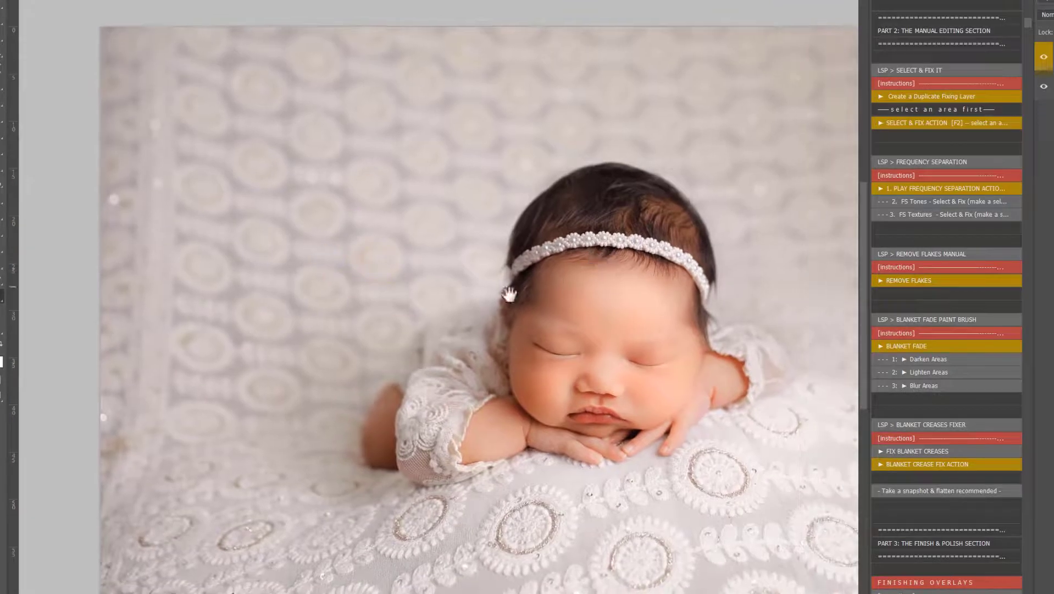
mouse_move(153, 39)
mouse_down()
mouse_move(146, 97)
mouse_move(147, 305)
mouse_move(117, 491)
mouse_move(93, 534)
mouse_move(69, 46)
mouse_move(104, 0)
mouse_move(177, 16)
mouse_move(147, 55)
mouse_up()
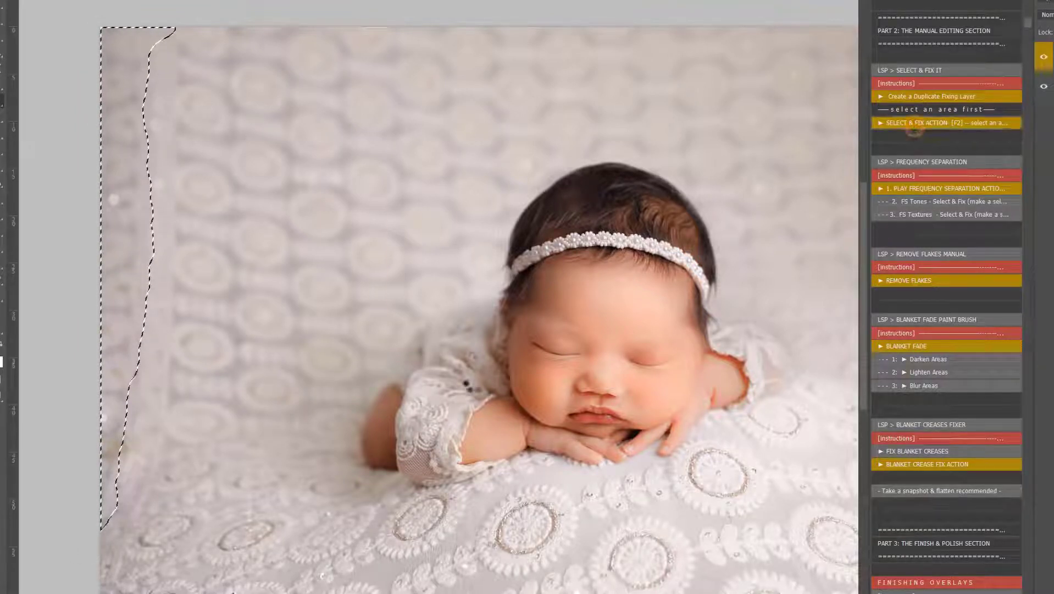
Step: Toggle the duplicate fixing layer's visibility to compare the whole backdrop before and after the fixes
key(z)
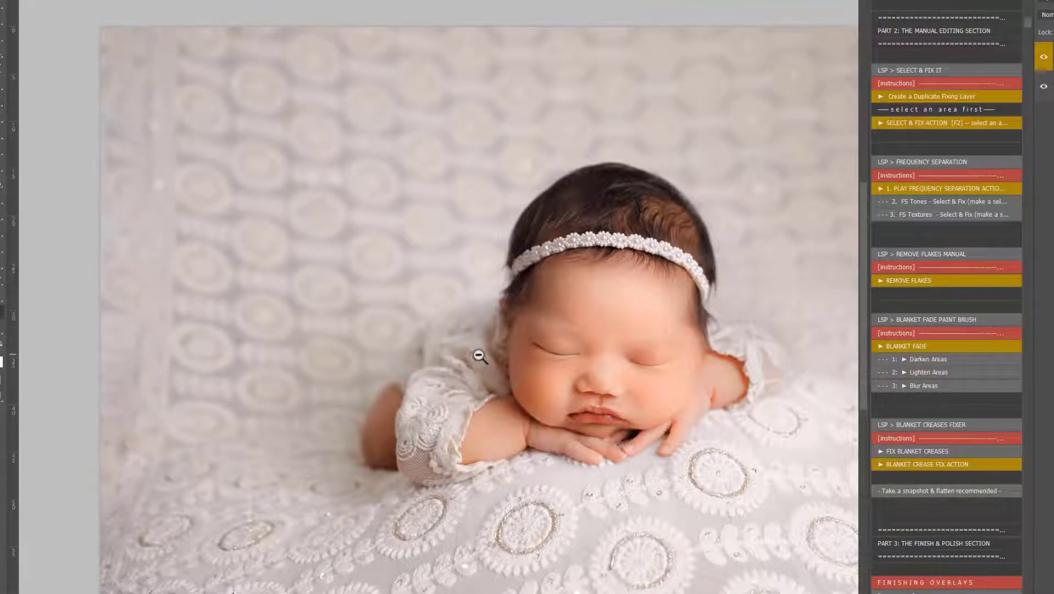
alt+click(480, 354)
key(h)
drag(658, 355, 544, 374)
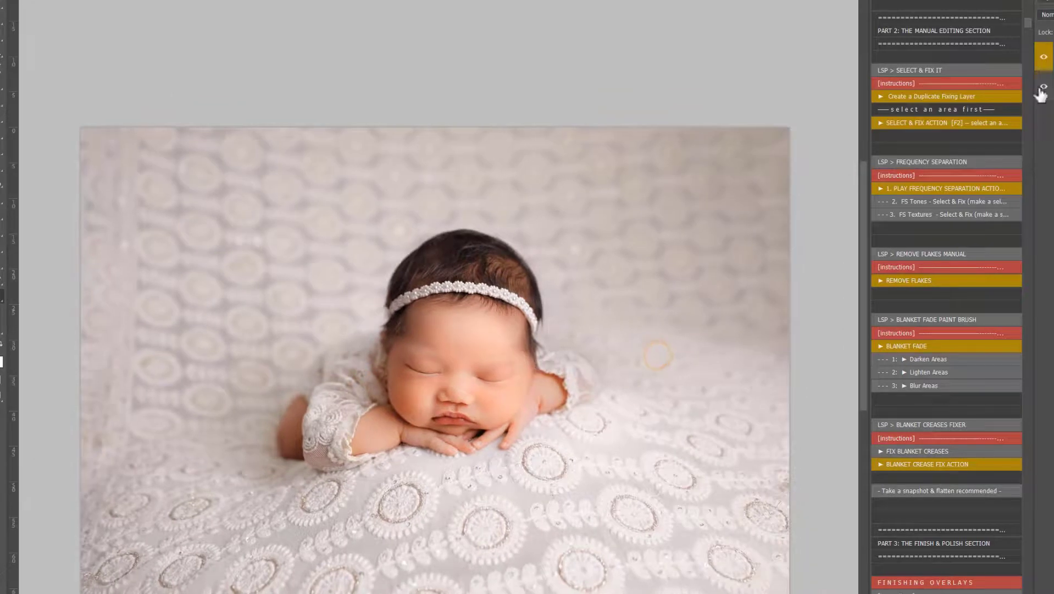
click(1044, 59)
click(1043, 59)
click(1044, 59)
click(1044, 58)
Step: Outline the small spots under the nose, around the baby's closed eye, on the hand and on the blanket for the Select & Fix action
key(z)
drag(451, 401, 497, 443)
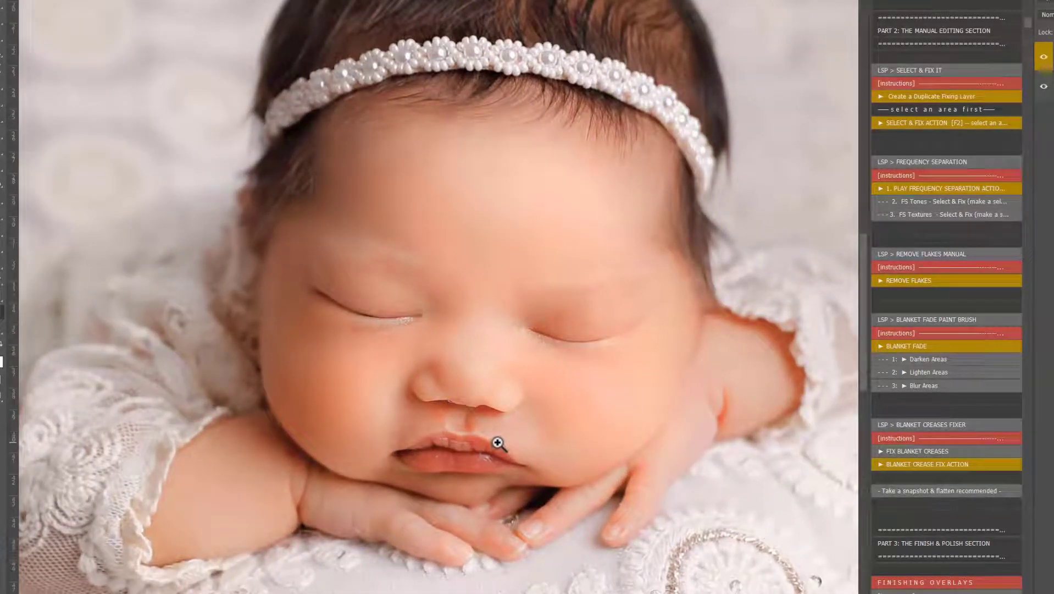
key(j)
mouse_move(472, 401)
mouse_down()
mouse_move(467, 415)
mouse_move(451, 400)
mouse_move(437, 411)
mouse_up()
mouse_move(360, 330)
mouse_down()
mouse_move(354, 343)
mouse_move(346, 332)
mouse_up()
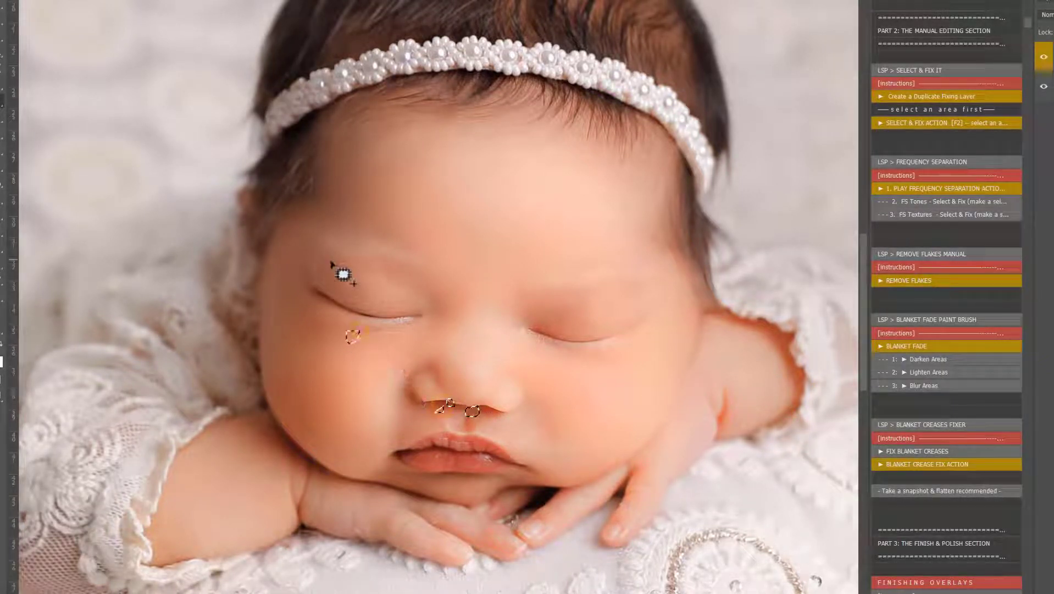
mouse_move(310, 255)
mouse_down()
mouse_move(319, 284)
mouse_move(307, 265)
mouse_up()
mouse_move(357, 534)
mouse_down()
mouse_move(349, 518)
mouse_move(361, 535)
mouse_move(345, 545)
mouse_up()
mouse_move(787, 582)
mouse_down()
mouse_move(830, 568)
mouse_move(824, 580)
mouse_move(801, 591)
mouse_up()
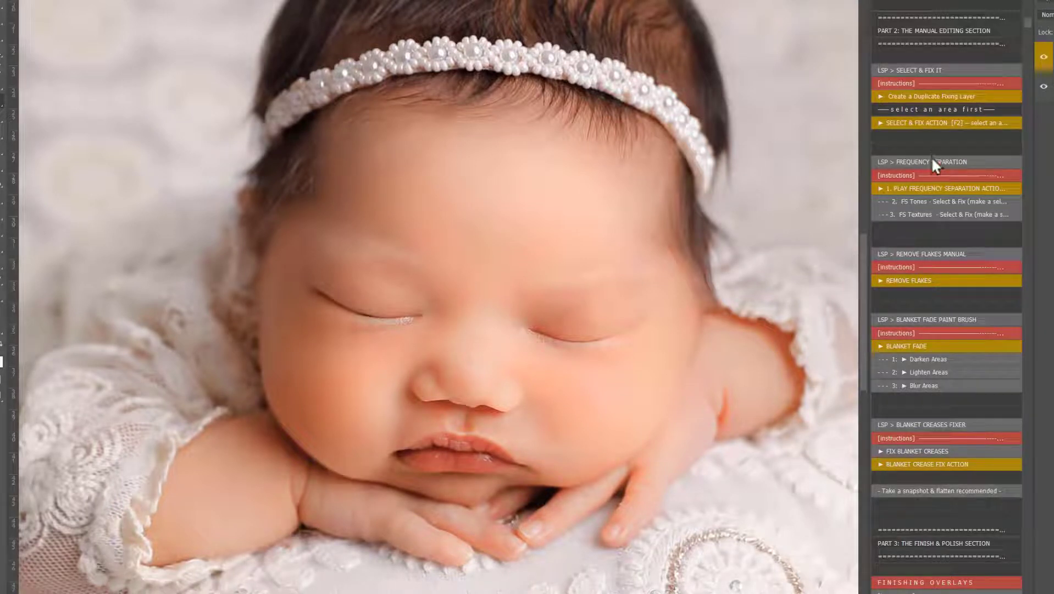
Step: Read the Frequency Separation instructions and play the PLAY FREQUENCY SEPARATION action, dismissing its message
click(901, 174)
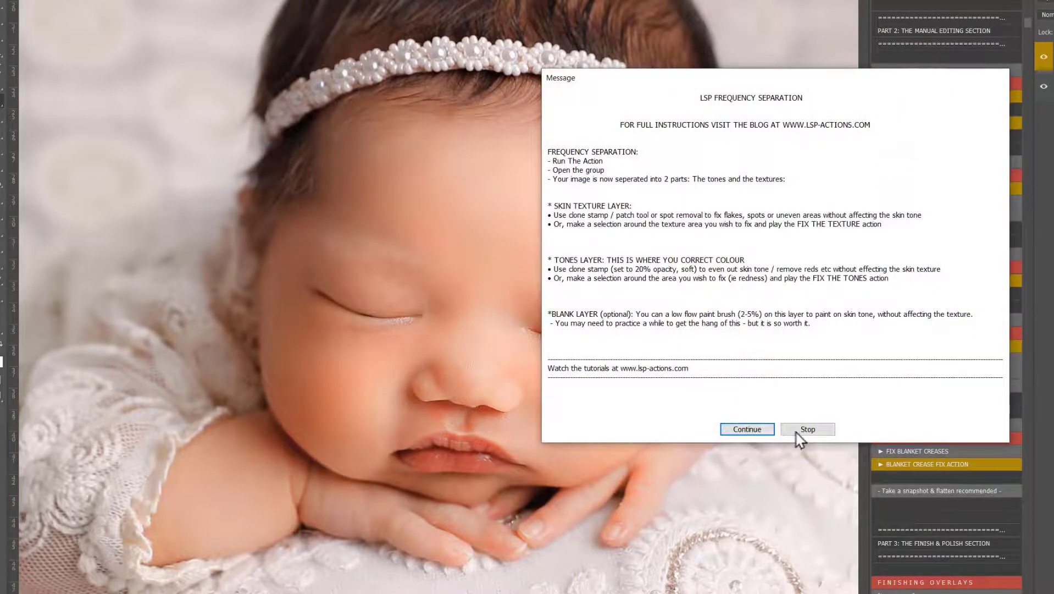
click(798, 432)
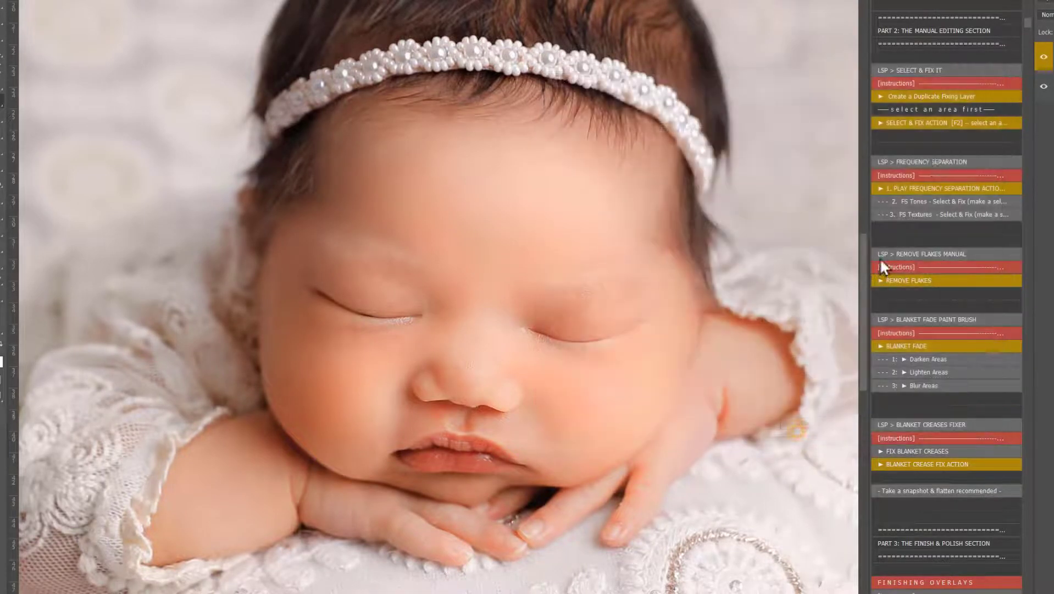
click(902, 188)
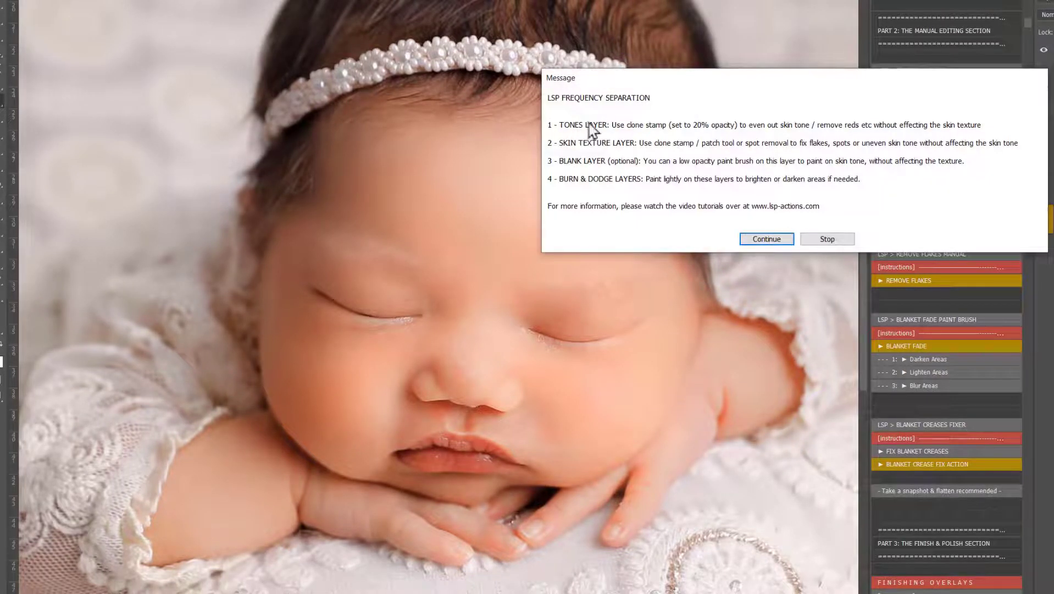
click(827, 239)
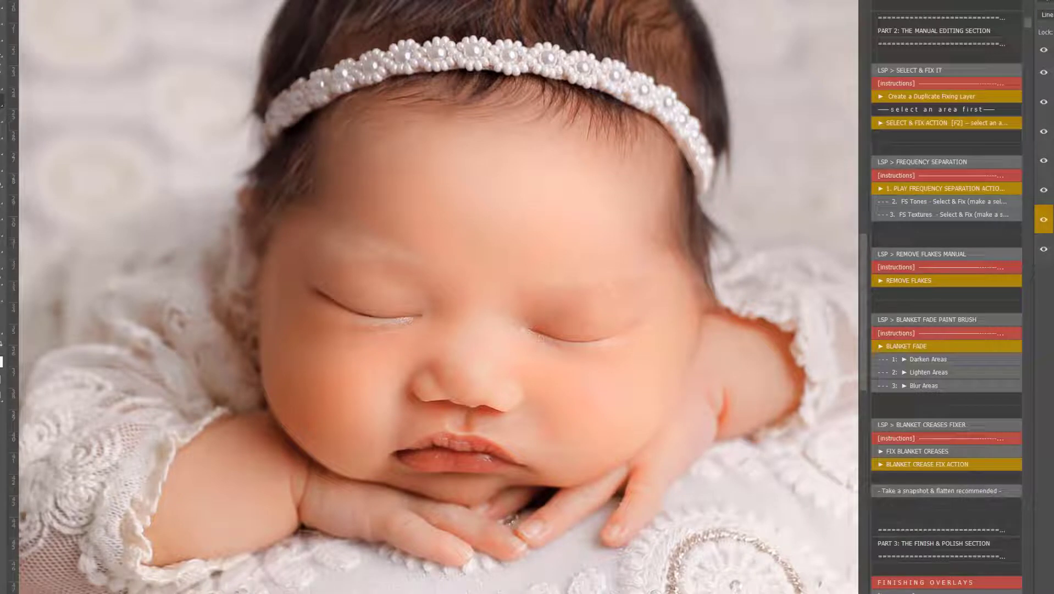
Step: Toggle the visibility of the top and bottom layers inside the frequency separation group to examine what each contains
click(1044, 75)
click(1044, 75)
click(1043, 190)
click(1043, 190)
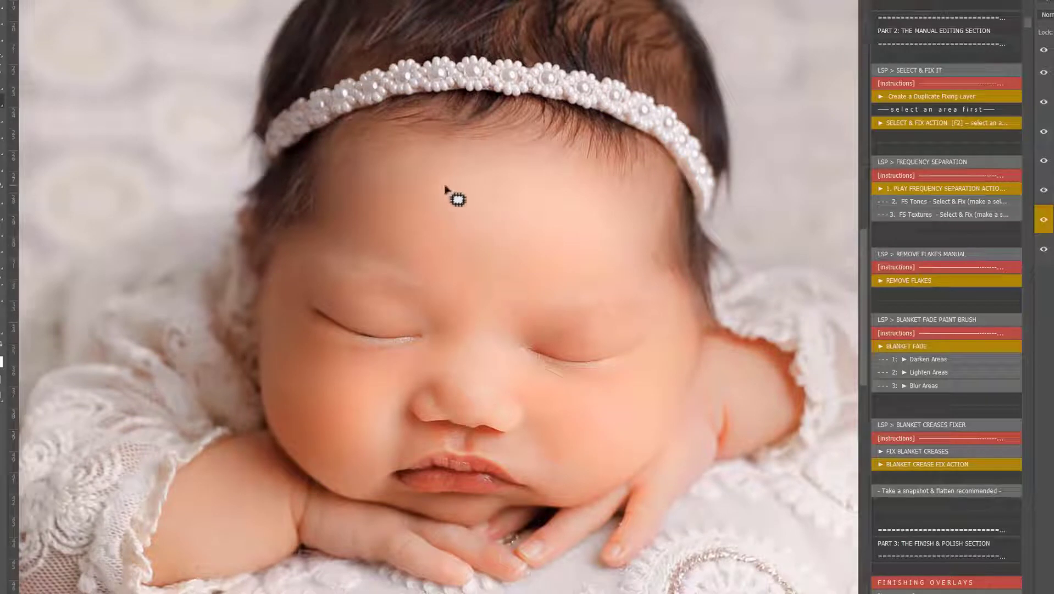
Step: Outline an uneven skin area on the forehead within the frequency separation layers and toggle the group's visibility to compare
mouse_move(452, 195)
mouse_down()
mouse_move(405, 242)
mouse_move(430, 228)
mouse_up()
click(523, 274)
click(1053, 51)
click(1043, 51)
click(1040, 51)
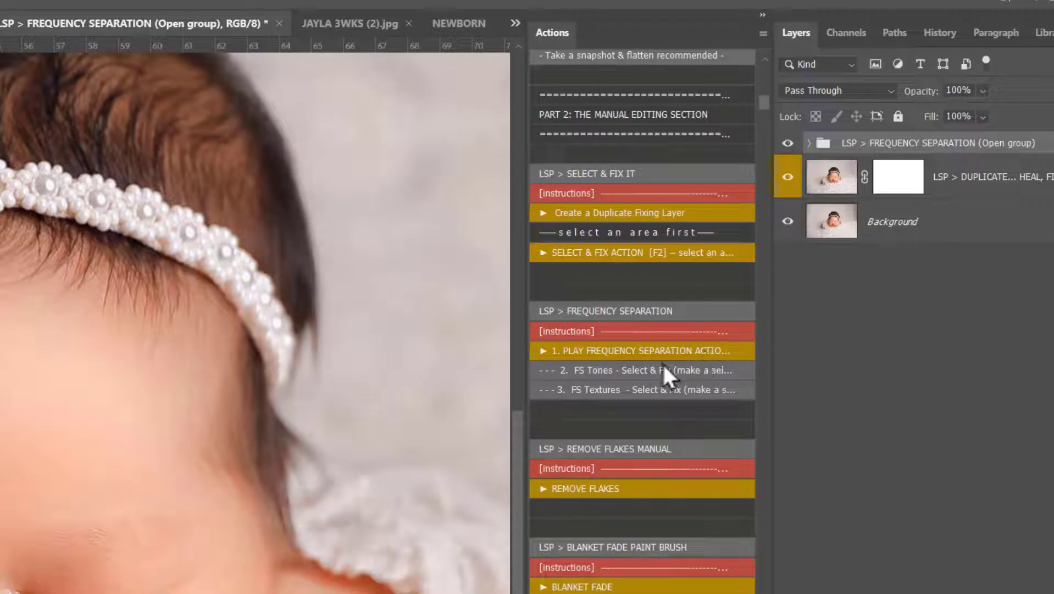
Step: Read the instructions for the Remove Flakes manual action and close them
scroll(660, 374, down, 3)
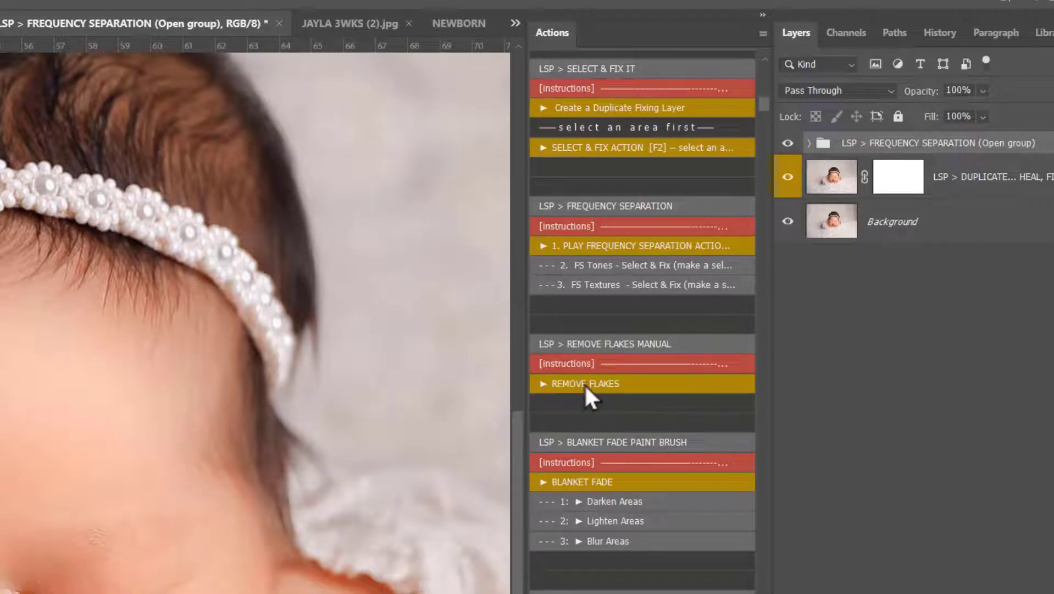
click(560, 371)
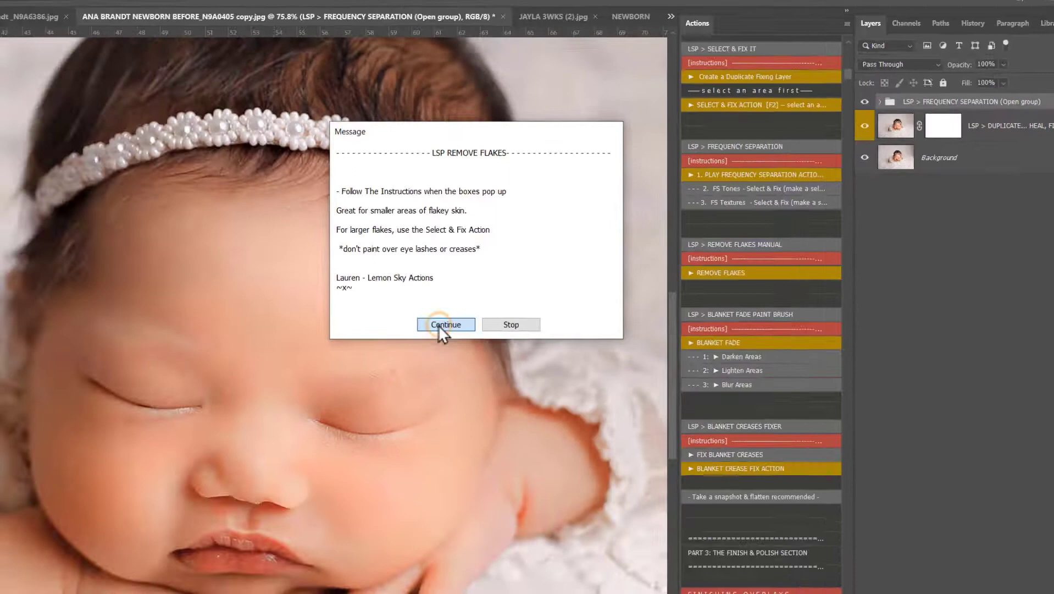
click(202, 452)
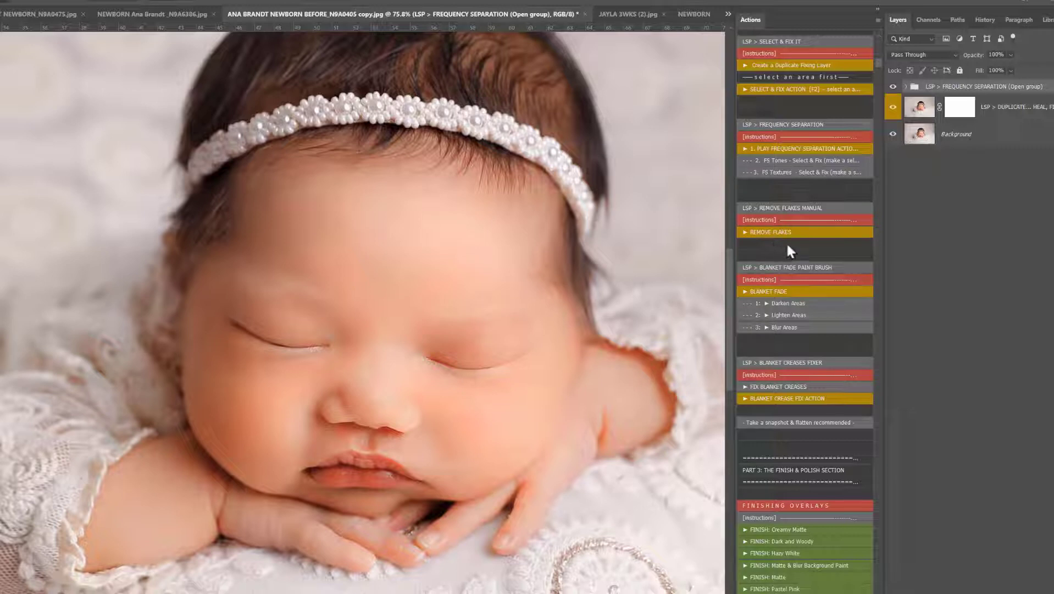
Step: View the whole photo, play the BLANKET FADE action and dismiss its instructions message
scroll(787, 248, down, 2)
alt+click(605, 273)
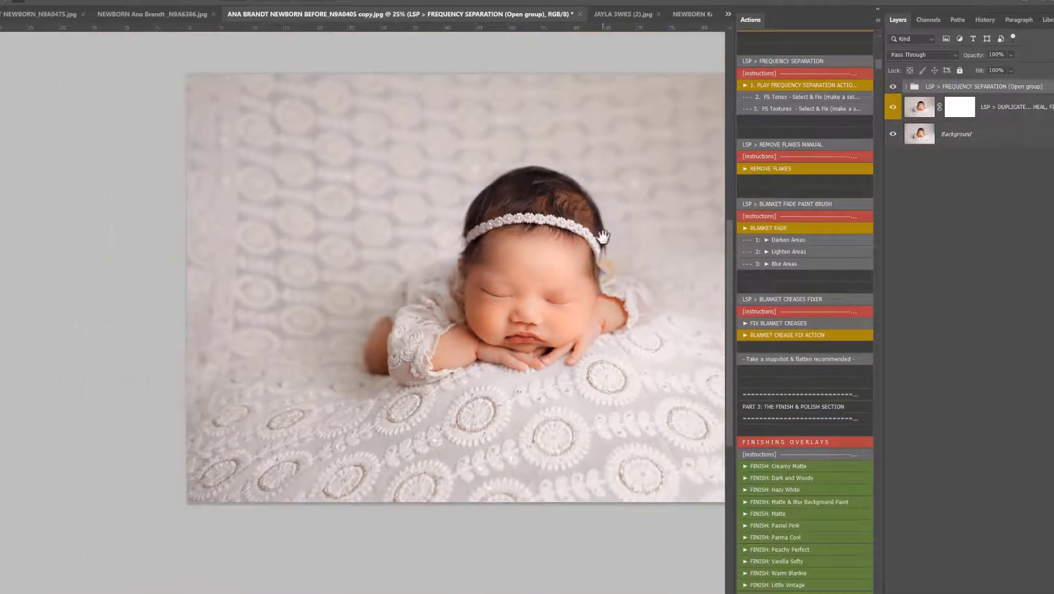
drag(603, 238, 534, 270)
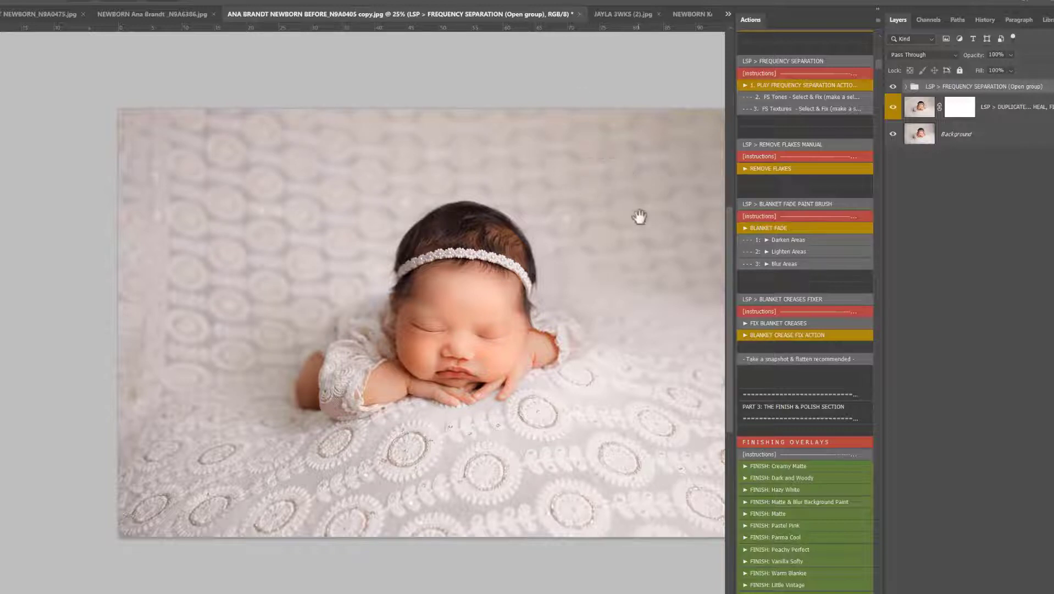
click(783, 230)
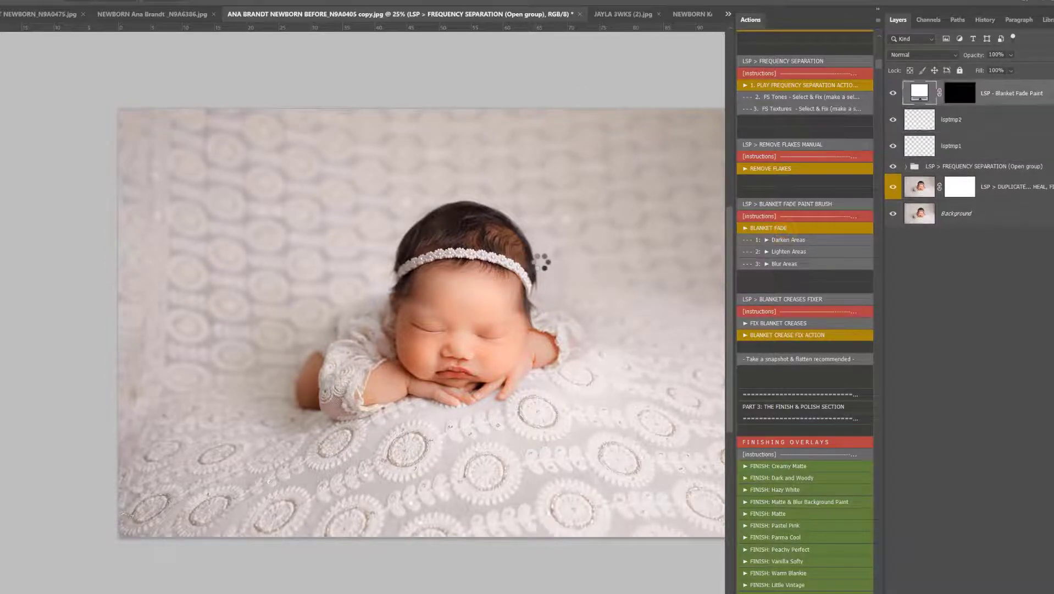
click(612, 284)
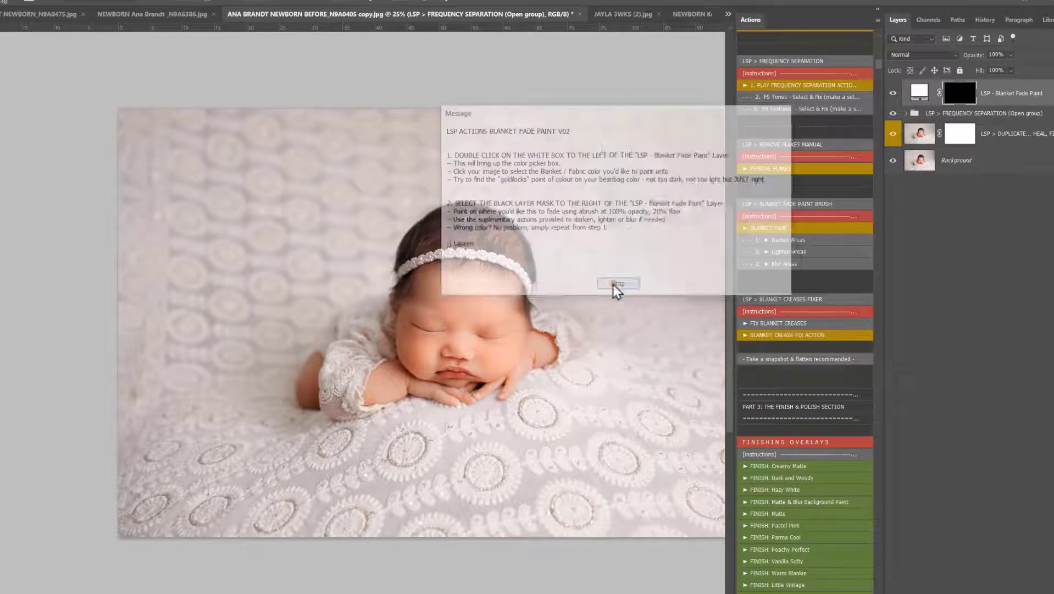
Step: Set the Blanket Fade Paint fill to a colour sampled from the blanket backdrop above the baby's head
double_click(920, 92)
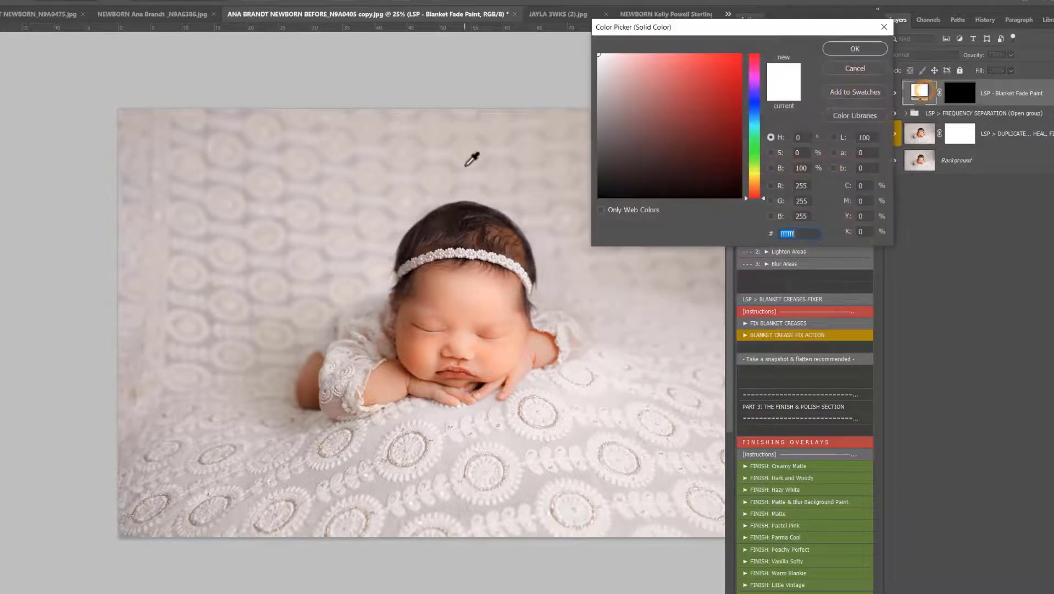
click(477, 164)
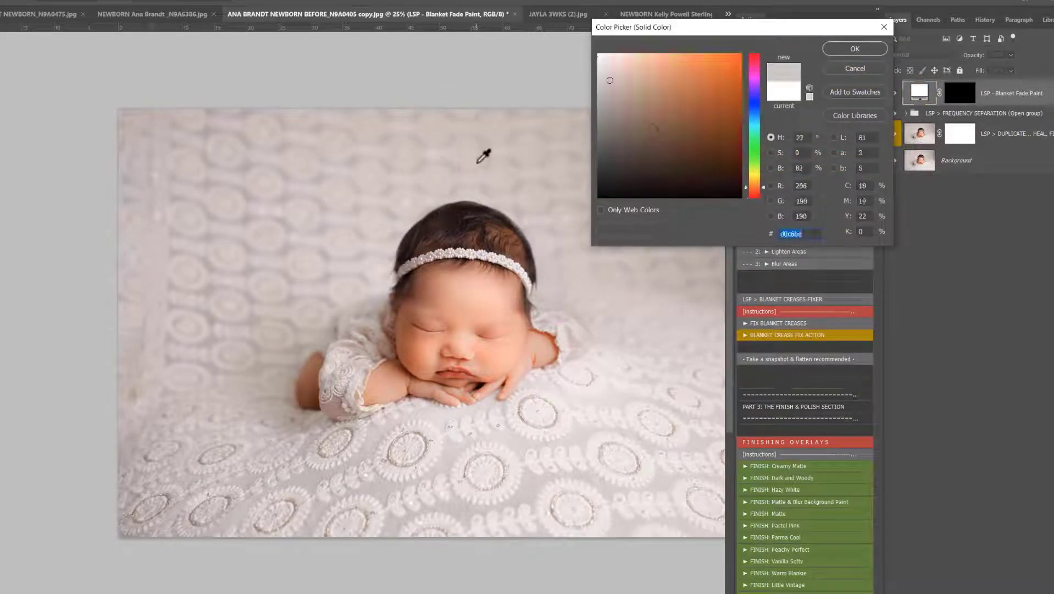
click(854, 48)
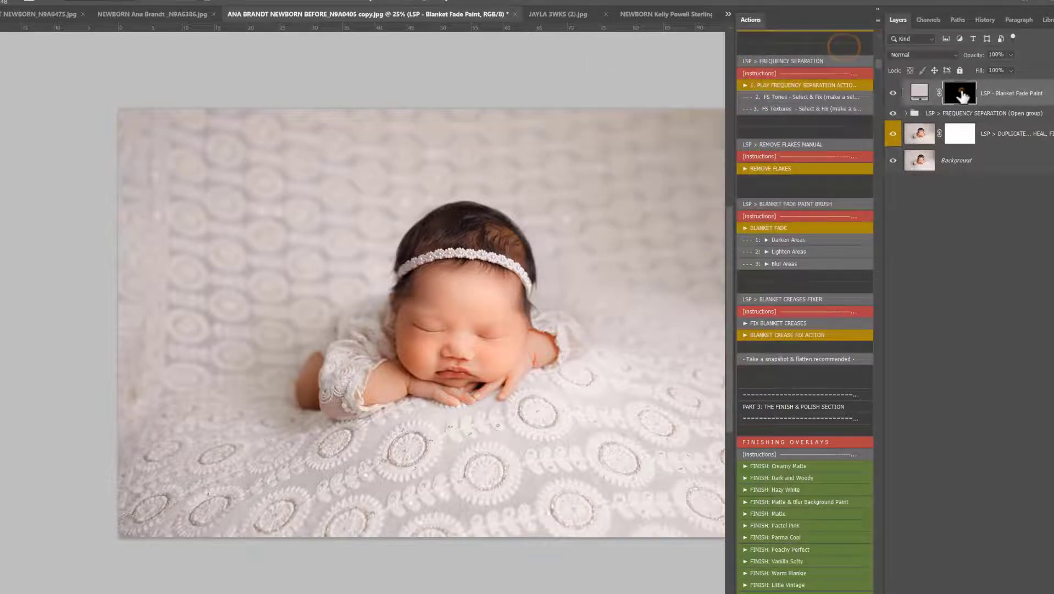
Step: Paint the fade over the blanket backdrop on the Blanket Fade Paint mask with a very large soft round brush of about 2520 px
right_click(419, 181)
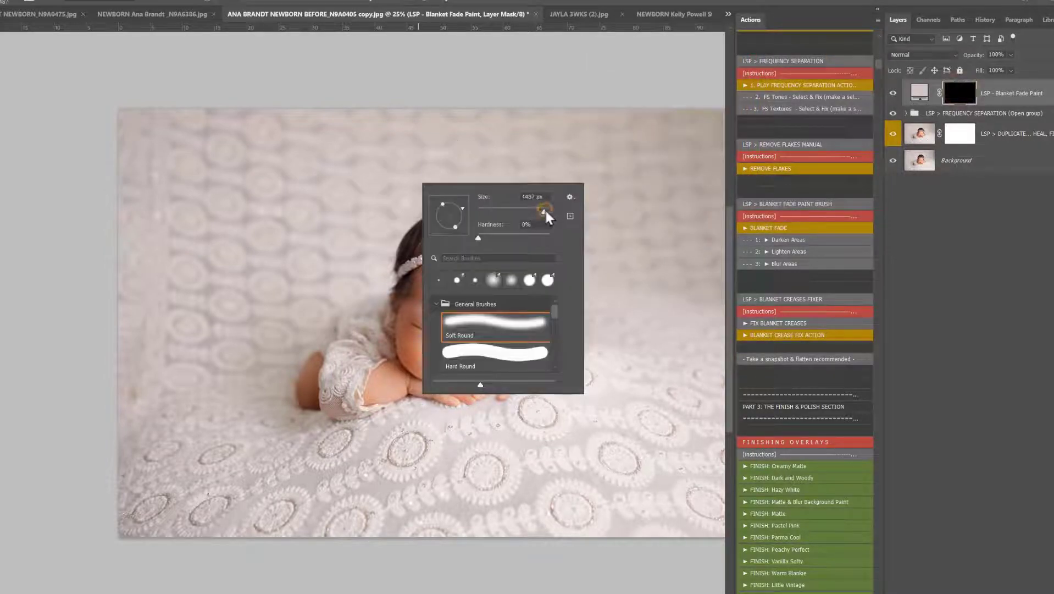
drag(544, 209, 545, 209)
click(493, 107)
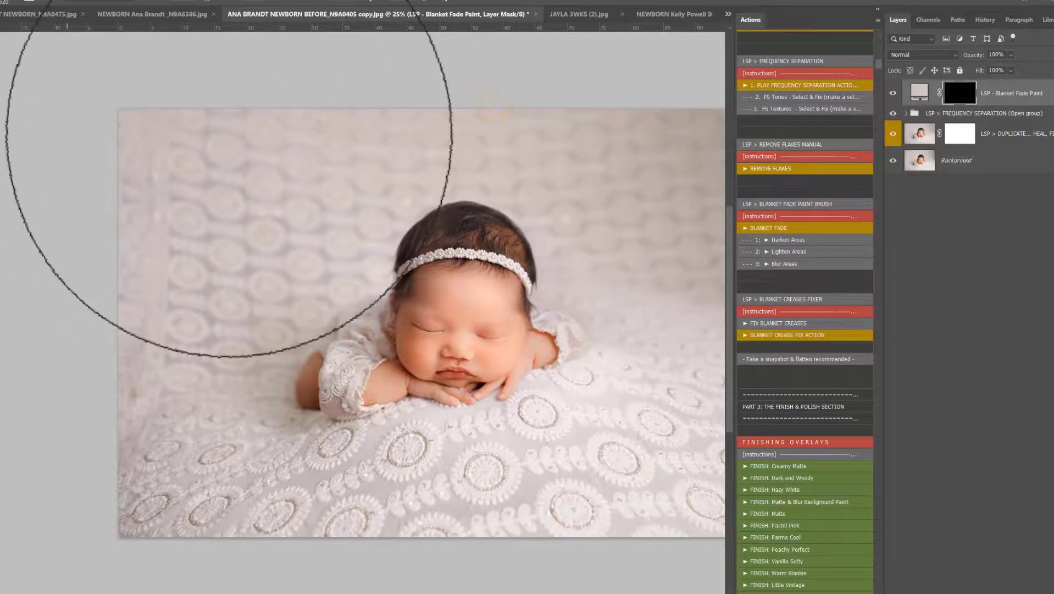
drag(229, 135, 654, 133)
drag(544, 209, 437, 214)
mouse_move(372, 123)
mouse_down()
mouse_move(607, 119)
mouse_move(627, 228)
mouse_move(384, 177)
mouse_move(118, 233)
mouse_up()
mouse_move(89, 250)
mouse_down()
mouse_move(54, 280)
mouse_move(52, 193)
mouse_up()
mouse_move(51, 193)
mouse_down()
mouse_move(251, 169)
mouse_move(340, 141)
mouse_move(446, 229)
mouse_move(544, 213)
mouse_move(515, 238)
mouse_move(541, 233)
mouse_up()
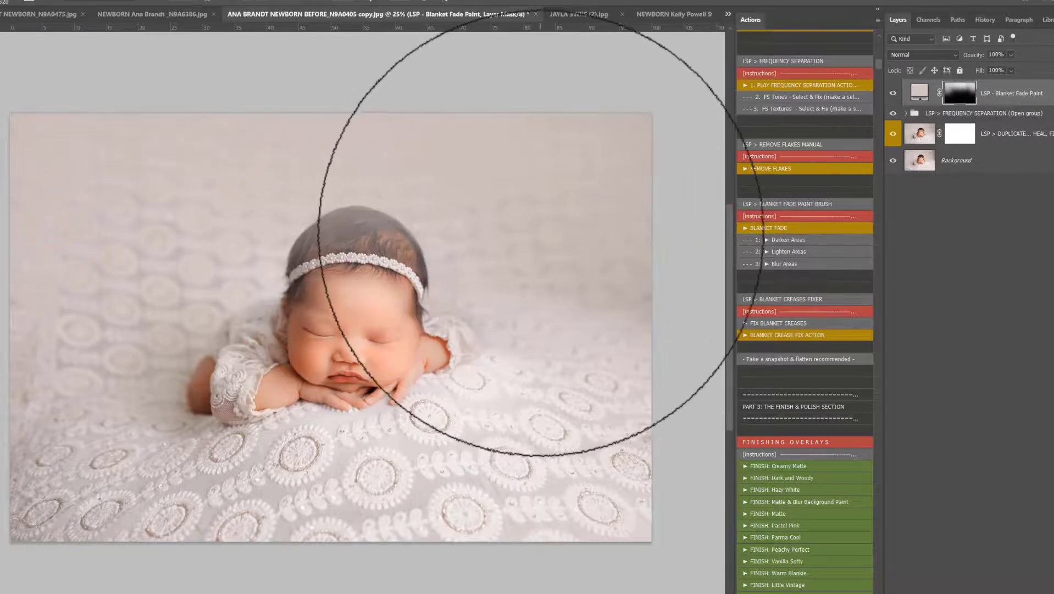
Step: Reduce the brush size and clear the fade paint from the baby's hair and head on the mask
right_click(386, 262)
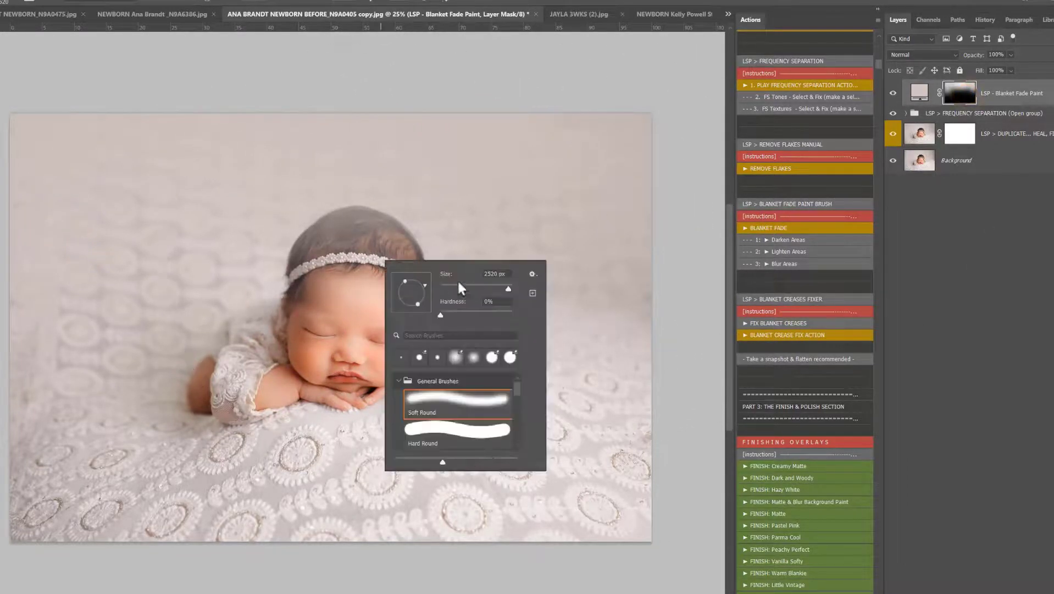
drag(506, 286, 505, 289)
key(Return)
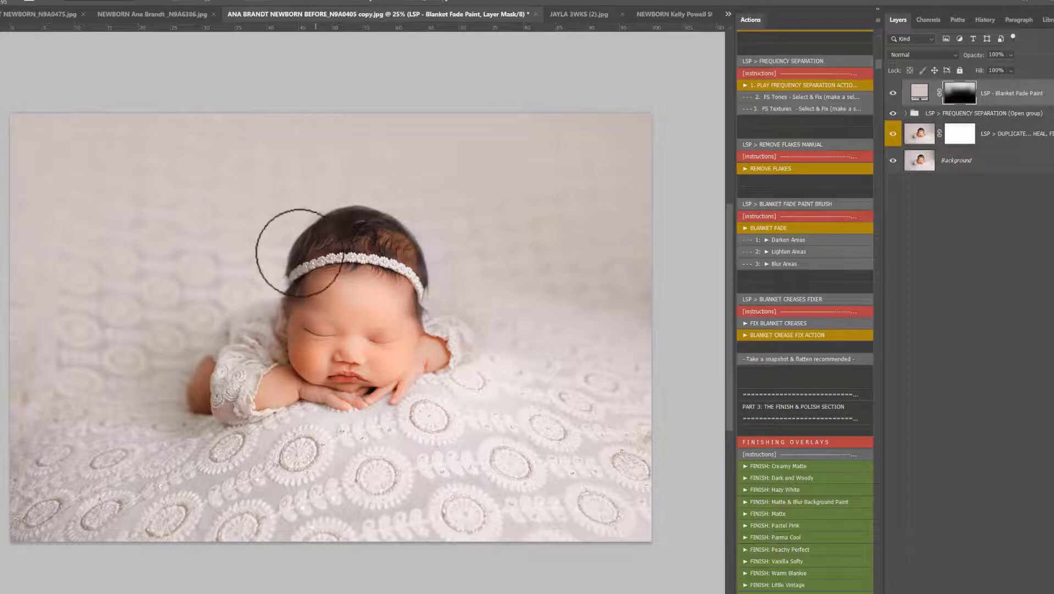
mouse_move(301, 253)
mouse_down()
mouse_move(402, 275)
mouse_move(397, 287)
mouse_up()
Step: Toggle the Blanket Fade Paint layer's visibility to compare the backdrop with and without the fade
click(892, 93)
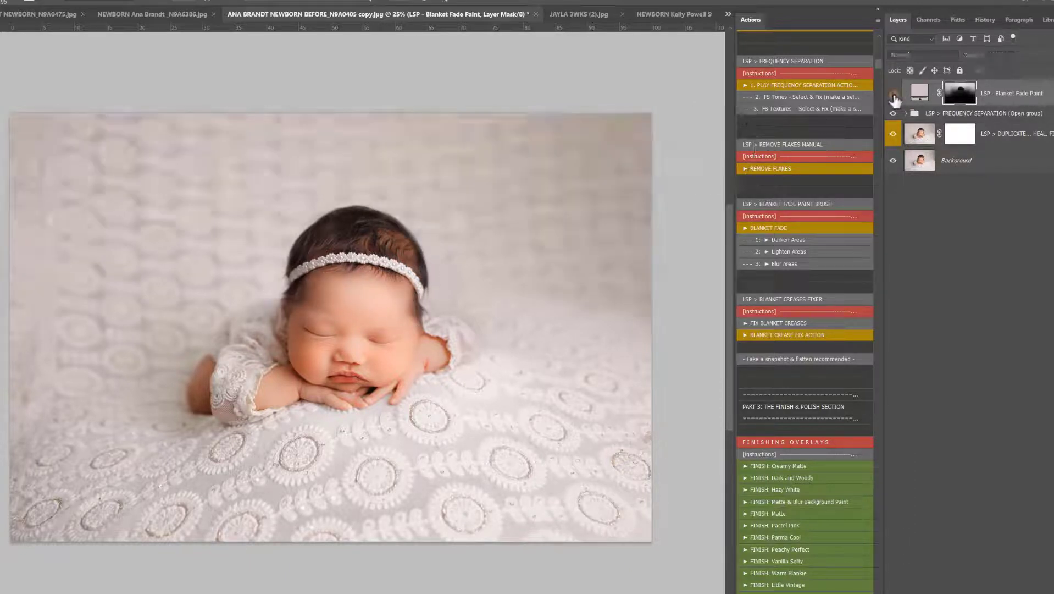
click(893, 93)
click(892, 94)
click(892, 93)
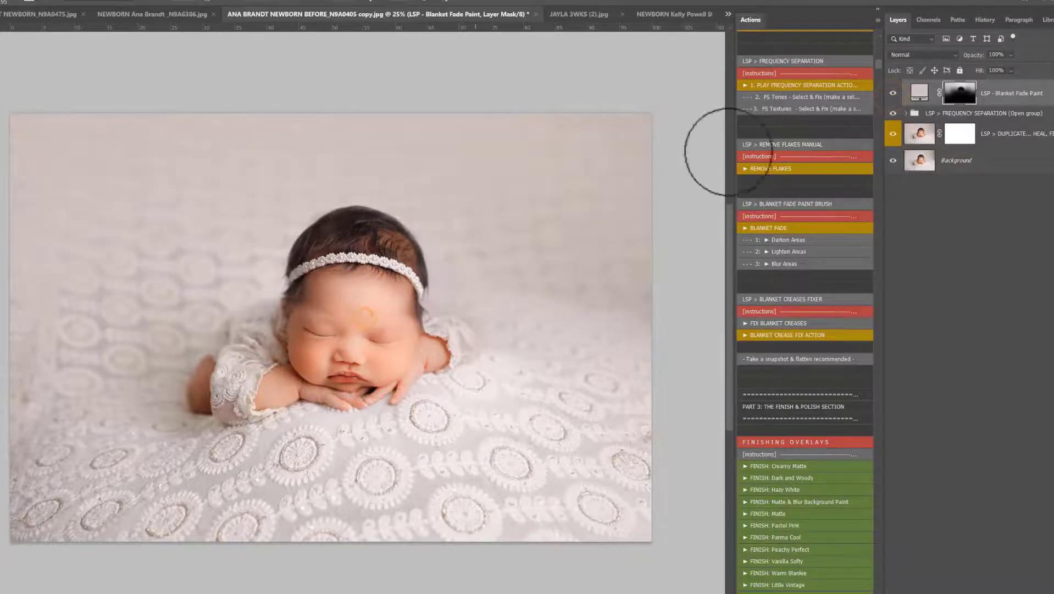
click(893, 94)
click(892, 94)
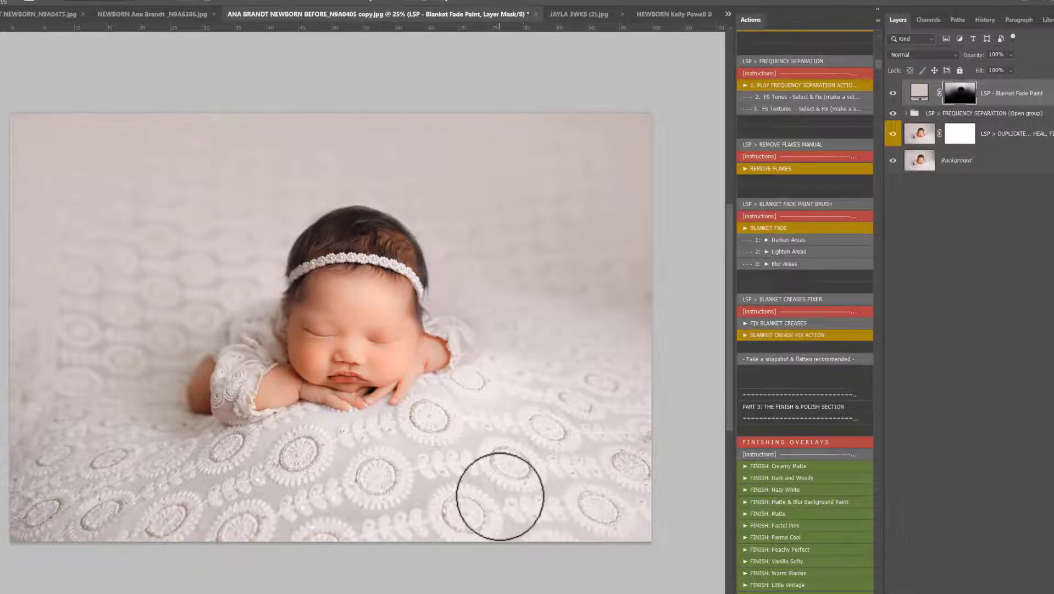
Step: Zoom in on the front of the blanket, play the BLANKET CREASE FIX ACTION and dismiss its message
key(z)
click(512, 511)
click(518, 511)
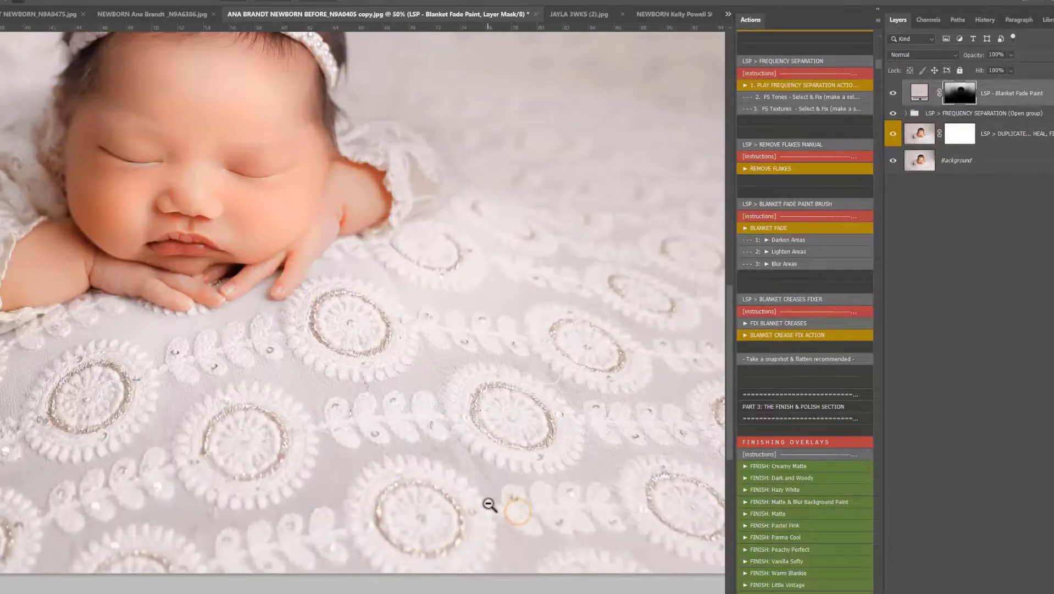
click(782, 334)
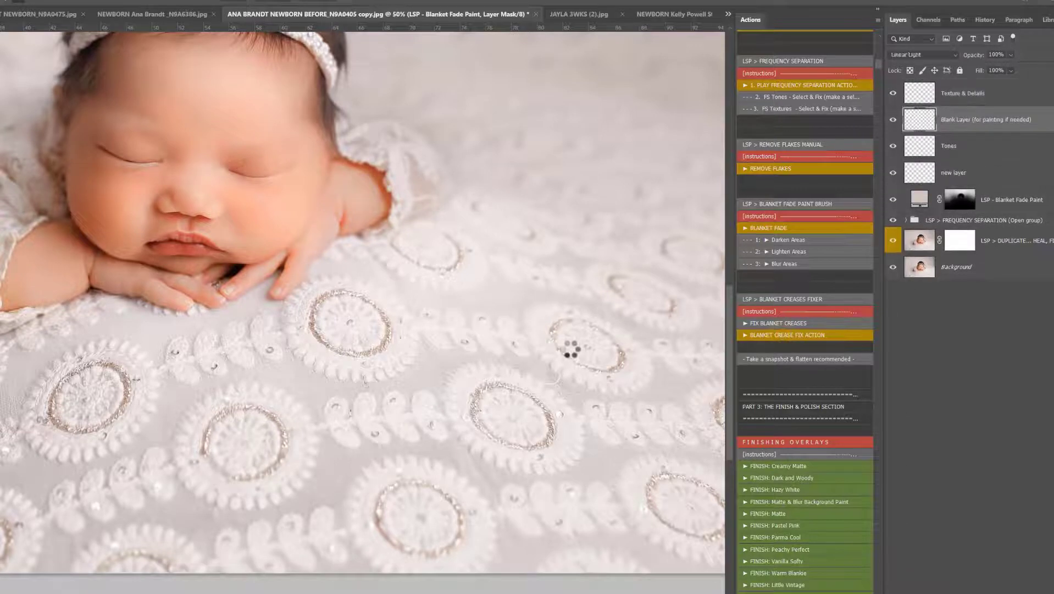
key(Return)
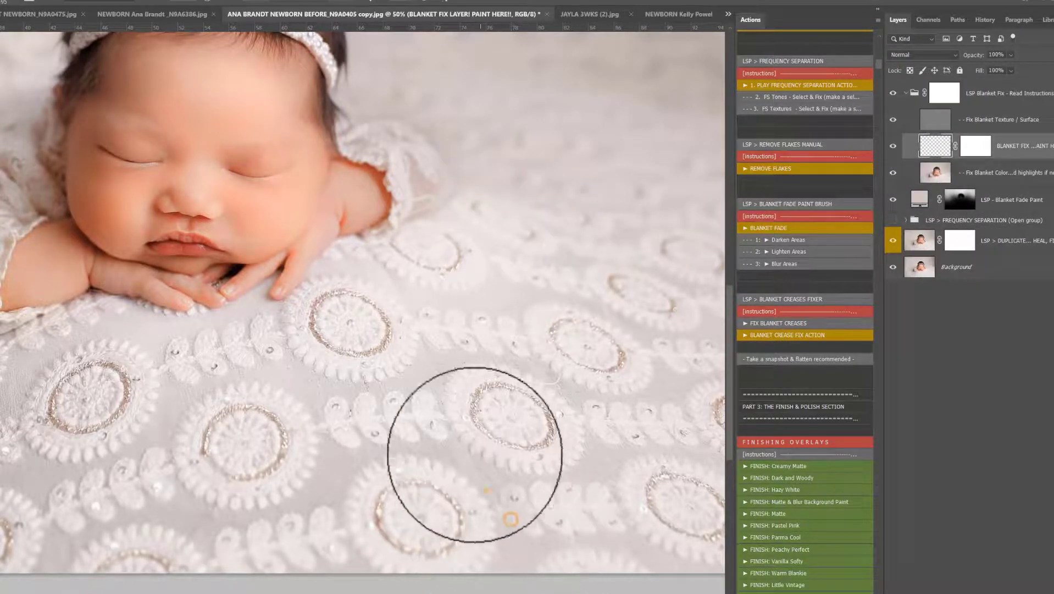
Step: Sample nearby blanket tones and brush over the fabric between the lace circles on the BLANKET FIX layer
mouse_move(496, 516)
mouse_down()
mouse_move(494, 414)
mouse_move(438, 360)
mouse_up()
mouse_move(436, 364)
mouse_down()
mouse_move(433, 393)
mouse_move(411, 317)
mouse_move(457, 355)
mouse_move(416, 286)
mouse_move(381, 278)
mouse_move(445, 308)
mouse_move(395, 290)
mouse_up()
alt+click(411, 294)
alt+click(431, 291)
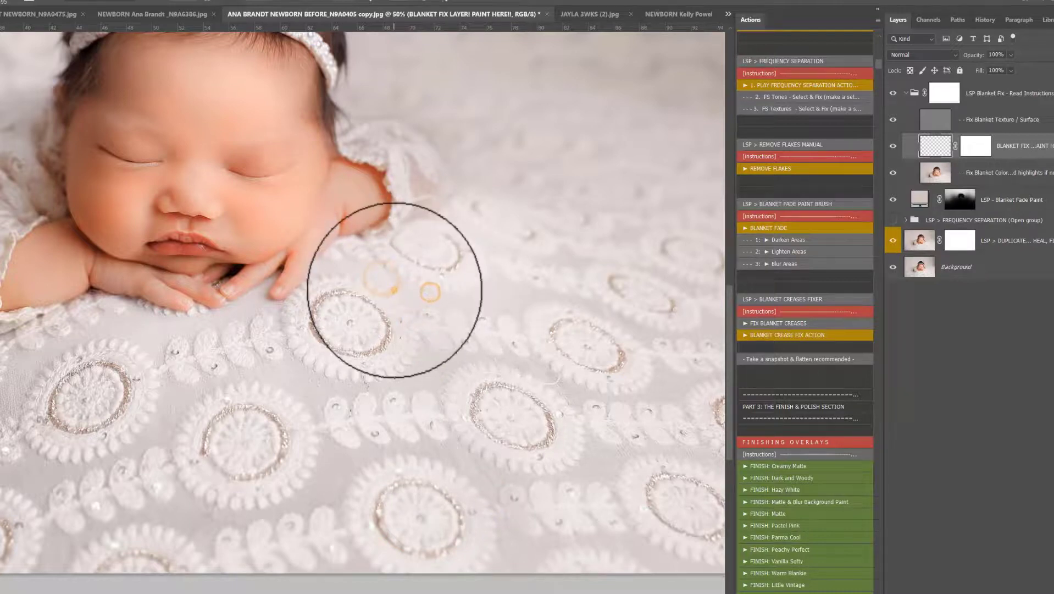
alt+click(429, 372)
alt+click(454, 459)
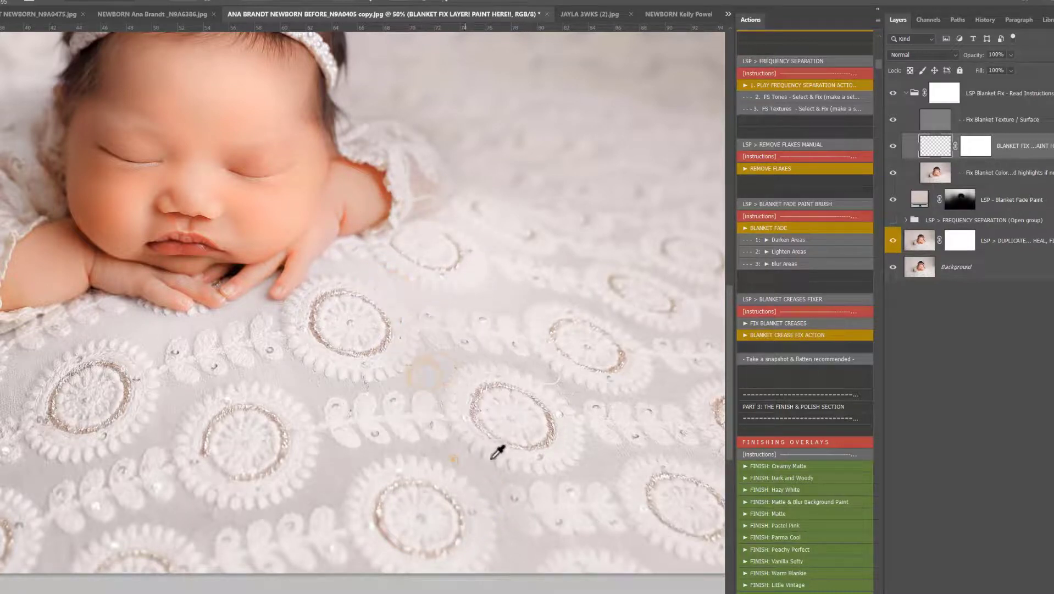
alt+click(496, 458)
drag(501, 511, 522, 564)
Step: View the whole photo and toggle the LSP Blanket Fix group's visibility to compare the result
alt+click(445, 451)
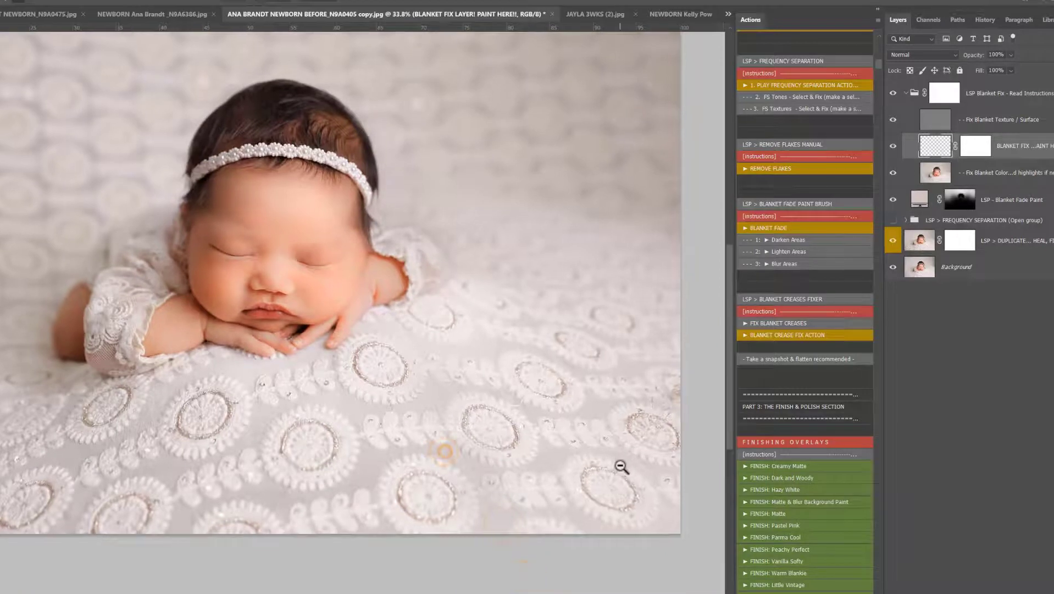
alt+click(529, 449)
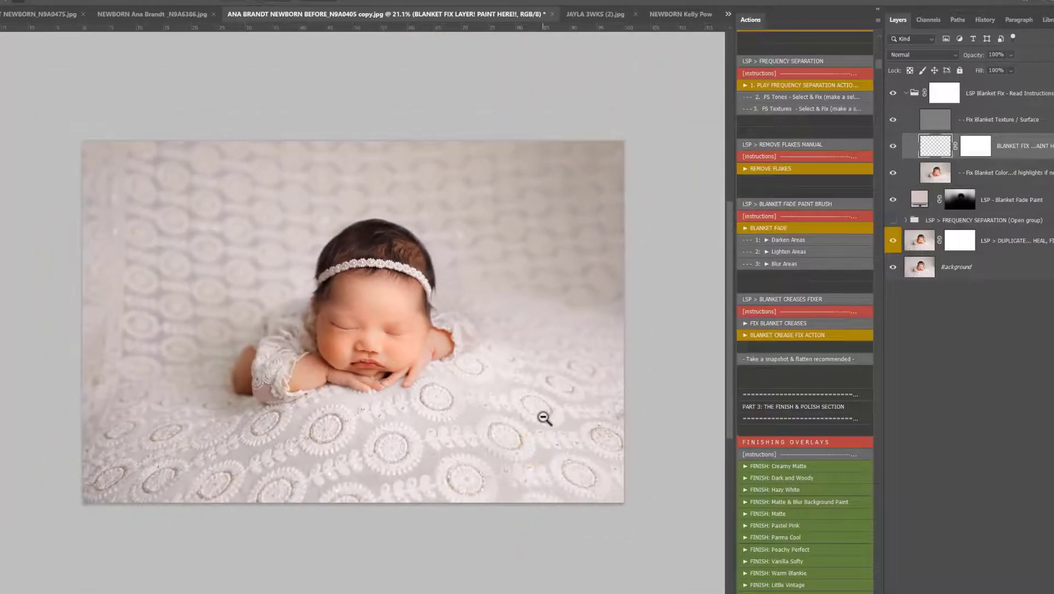
click(893, 93)
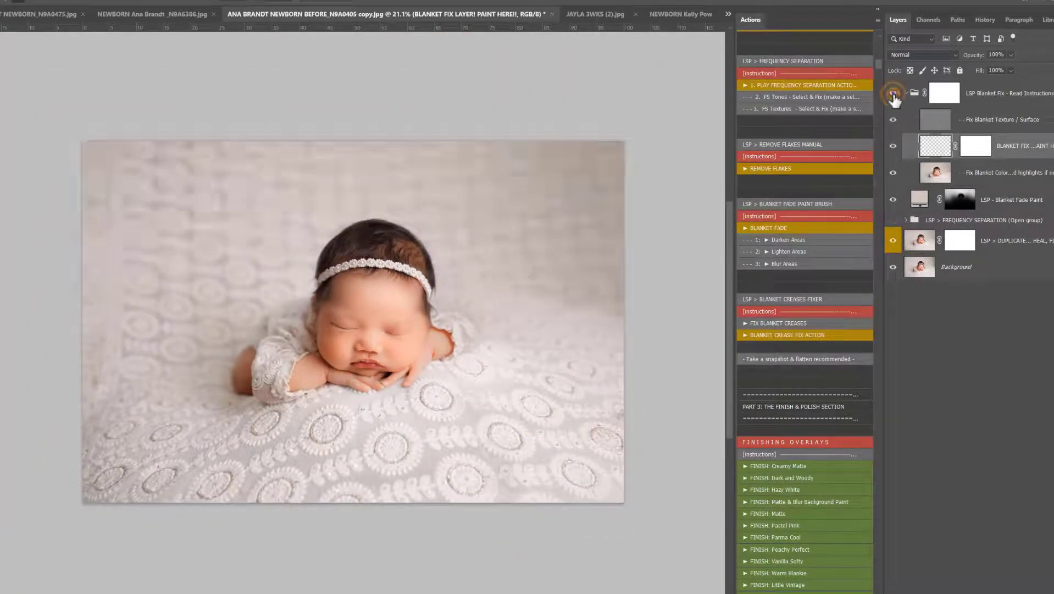
click(893, 93)
click(893, 93)
Step: Play the action that takes a snapshot and flattens the photo after the blanket fixes
scroll(803, 335, down, 1)
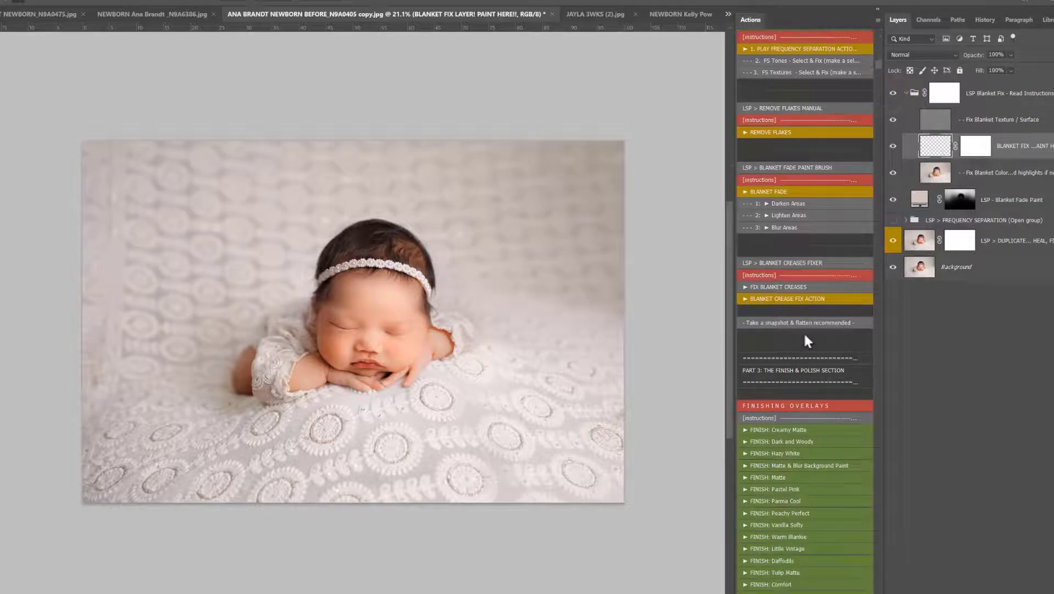
scroll(806, 341, down, 1)
click(788, 279)
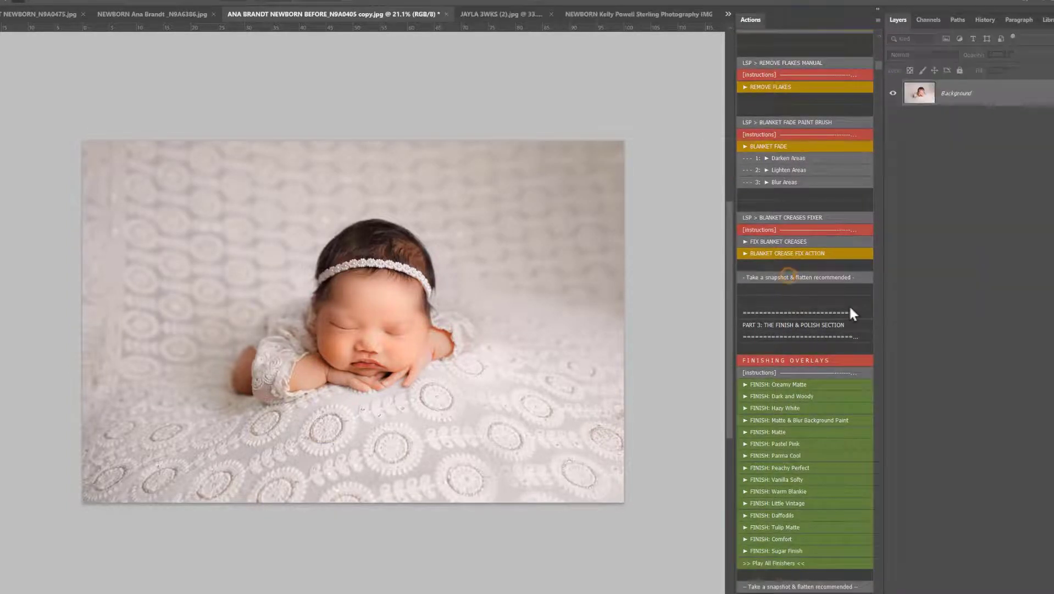
Step: Play the FINISH: Peachy Perfect overlay action from the Finishing Overlays section
scroll(800, 357, down, 1)
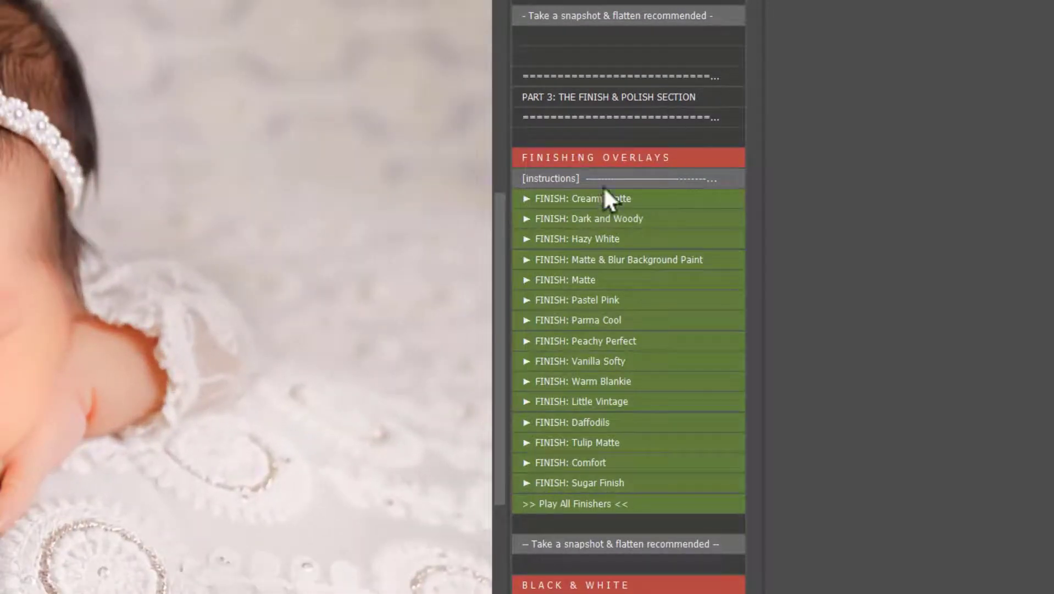
scroll(606, 179, down, 2)
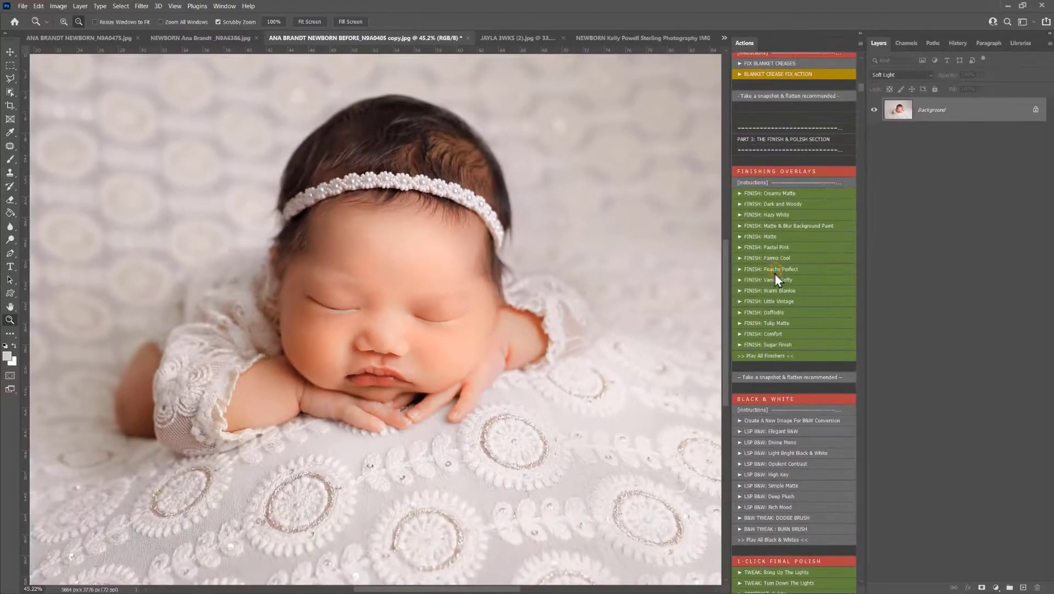
click(593, 256)
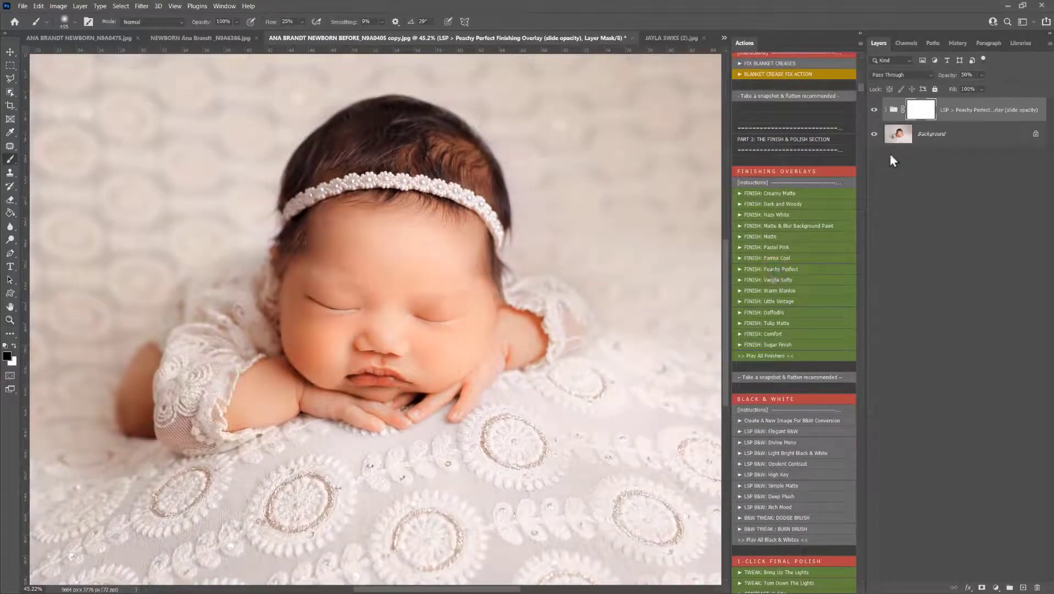
Step: Zoom out and compare the photo with and without the Peachy Perfect overlay, leaving the overlay hidden
click(875, 110)
key(z)
click(665, 228)
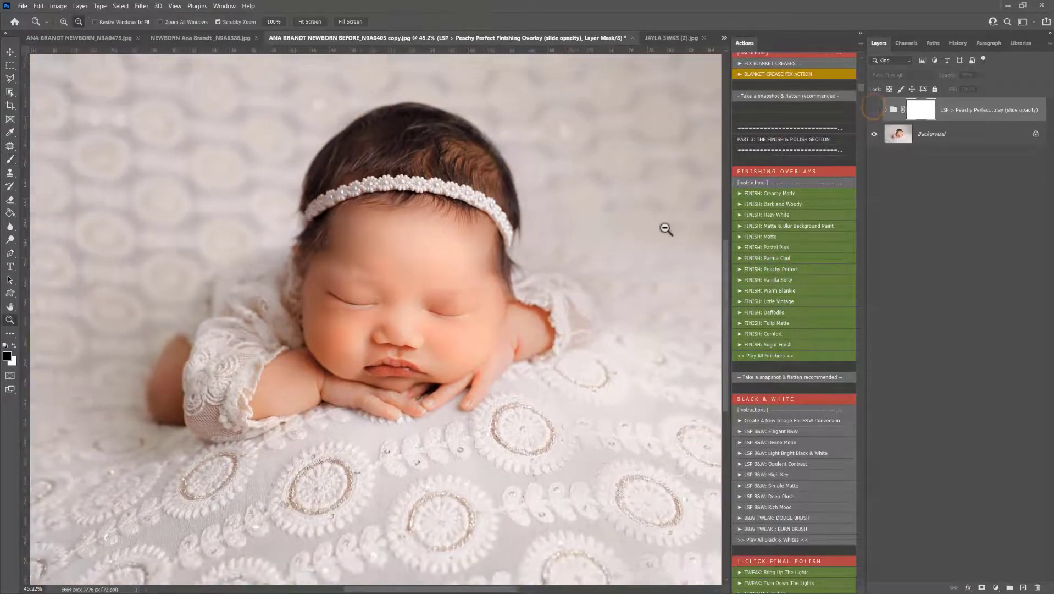
click(665, 228)
click(876, 110)
click(875, 110)
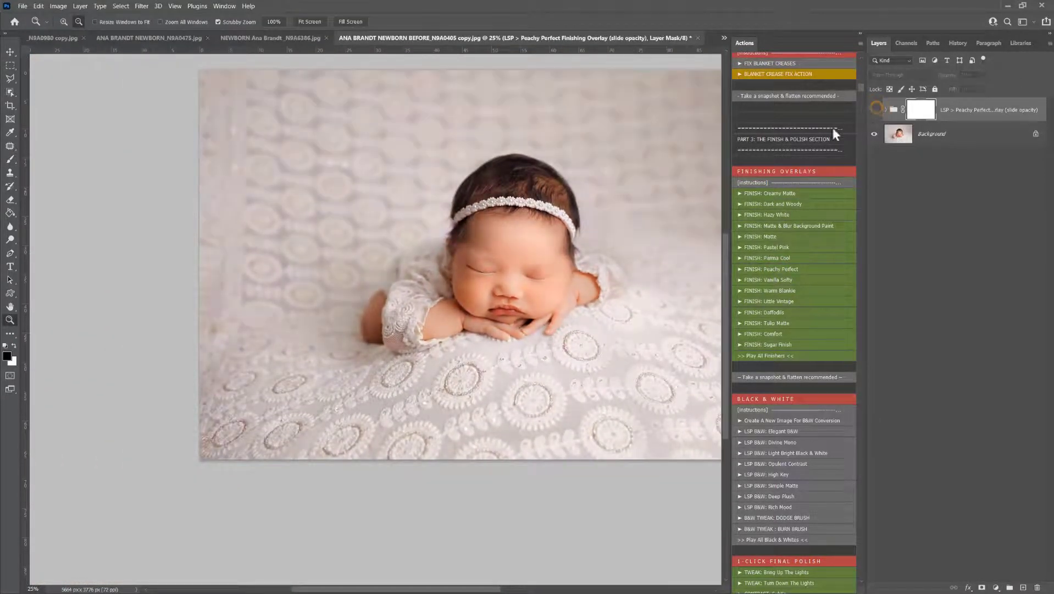
Step: Play the FINISH: Creamy Matte overlay action and hide the resulting layer
key(h)
drag(570, 271, 509, 285)
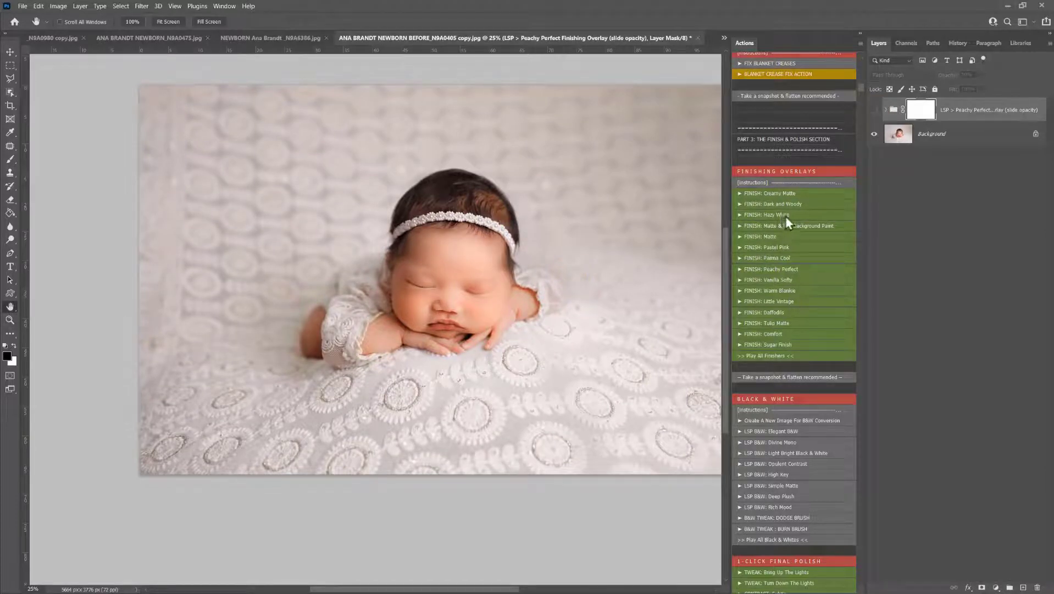
click(788, 196)
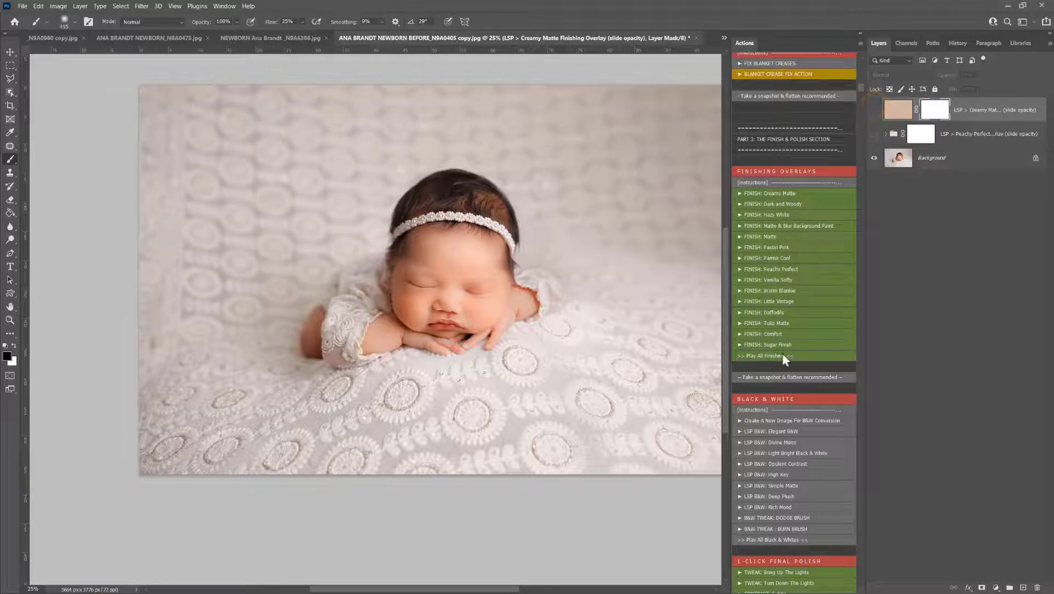
Step: After checking the Black & White instructions, create a new image for B&W conversion and apply LSP B&W: Elegant B&W
scroll(797, 353, down, 3)
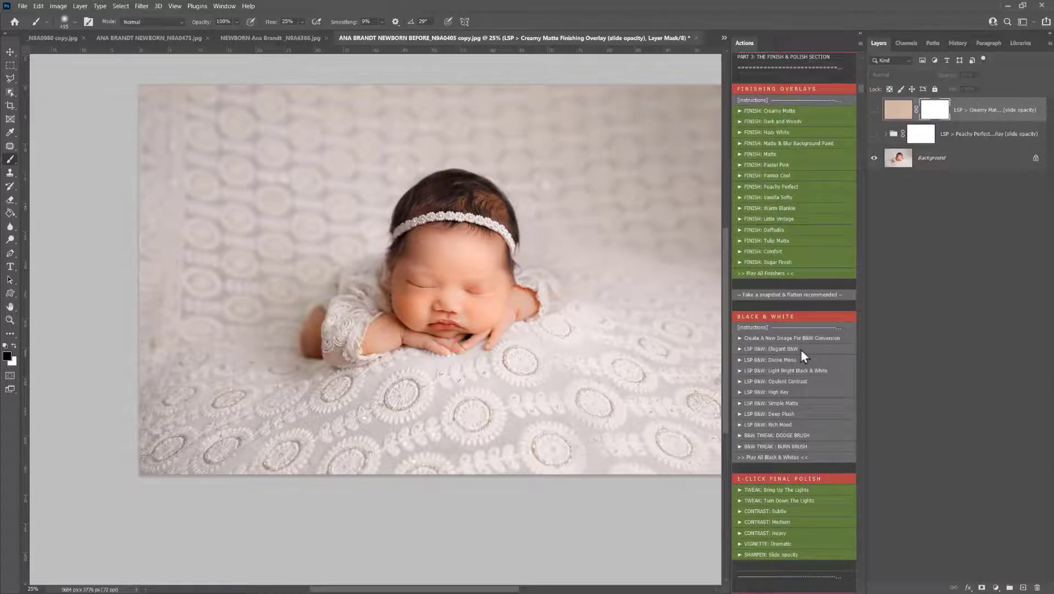
scroll(800, 351, down, 2)
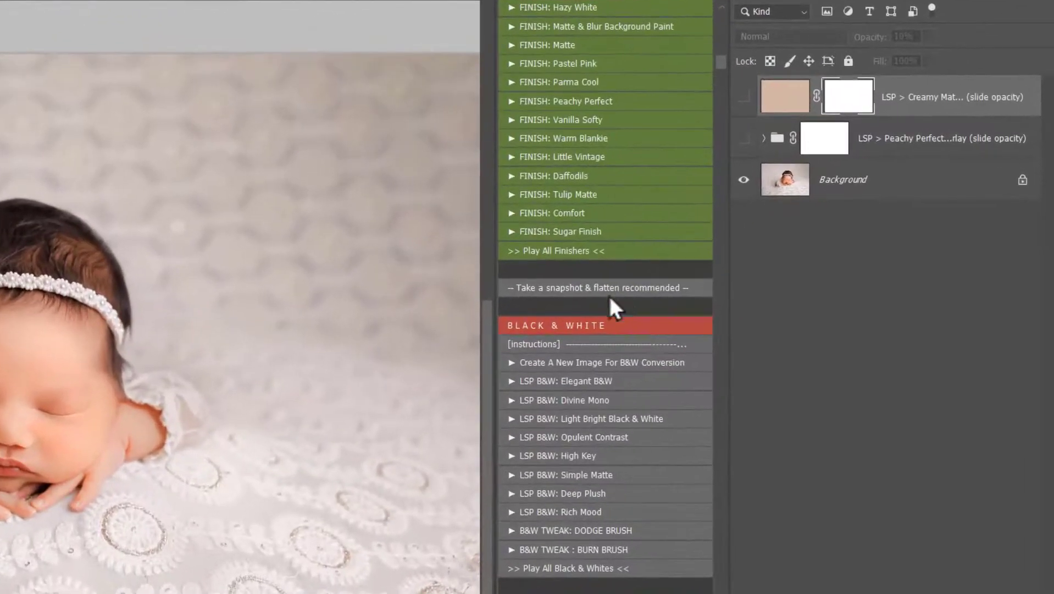
click(550, 345)
click(264, 427)
click(539, 362)
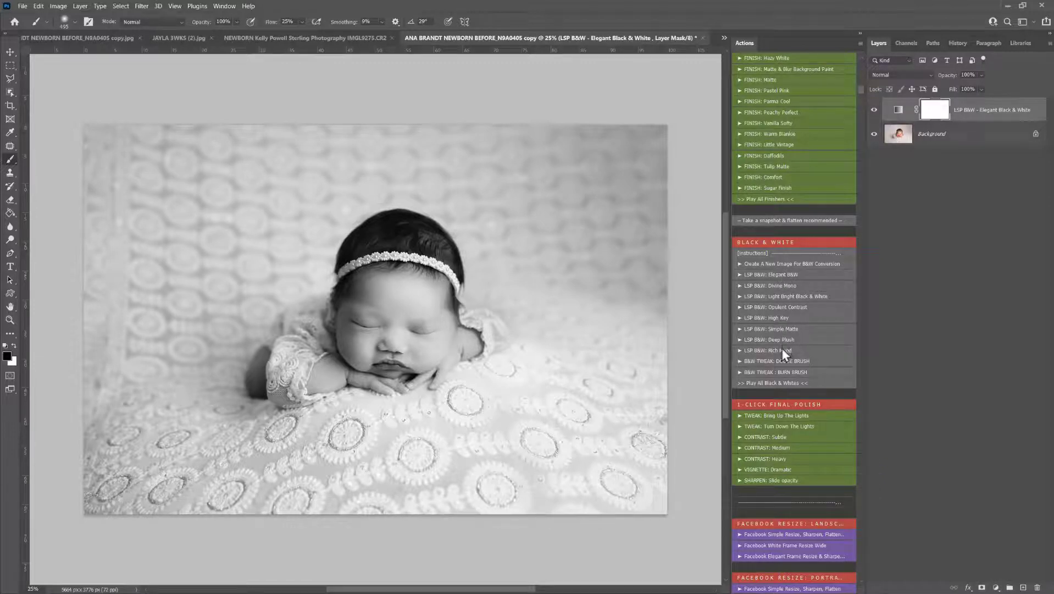
Step: Play the B&W TWEAK: DODGE BRUSH action and paint over the baby's face and forehead to lighten them
click(785, 362)
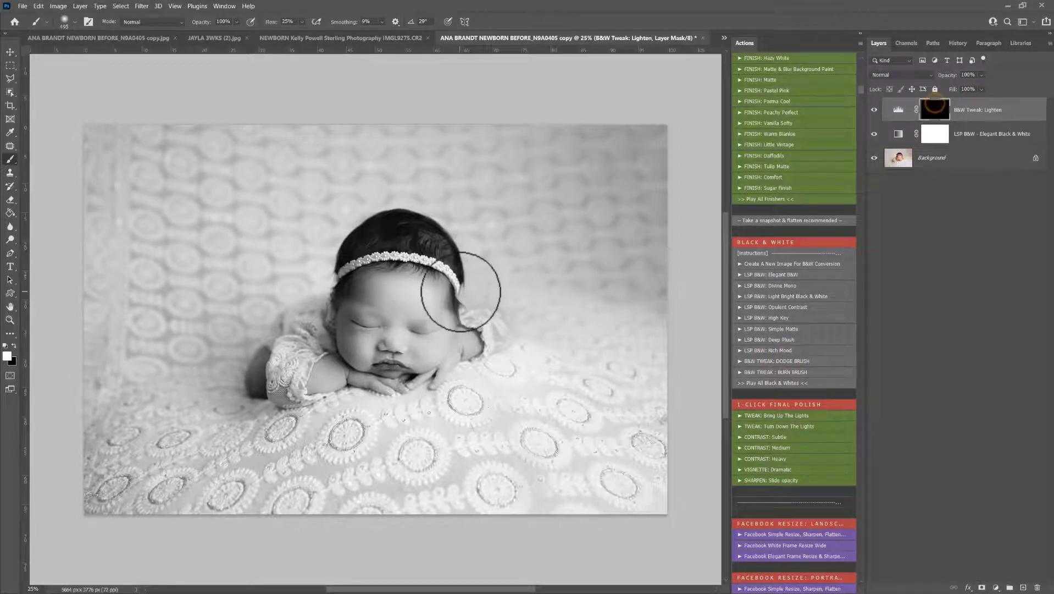
right_click(485, 322)
click(520, 333)
click(393, 308)
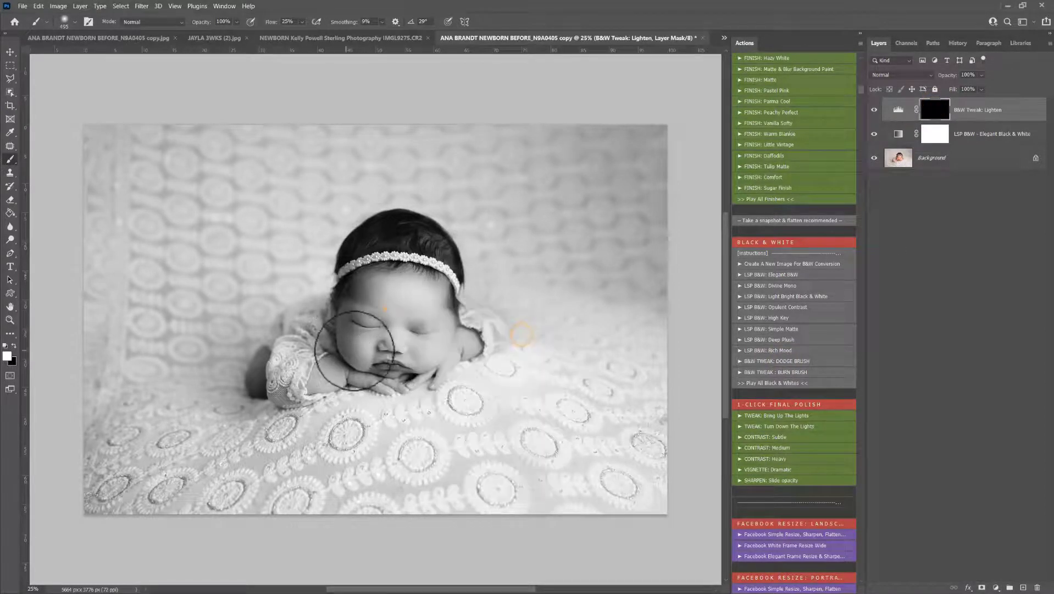
mouse_move(352, 303)
mouse_down()
mouse_move(408, 310)
mouse_move(408, 387)
mouse_move(432, 292)
mouse_move(399, 357)
mouse_move(343, 330)
mouse_move(425, 264)
mouse_move(395, 274)
mouse_move(402, 305)
mouse_up()
mouse_move(404, 246)
mouse_down()
mouse_move(385, 238)
mouse_move(395, 231)
mouse_move(444, 267)
mouse_move(418, 276)
mouse_up()
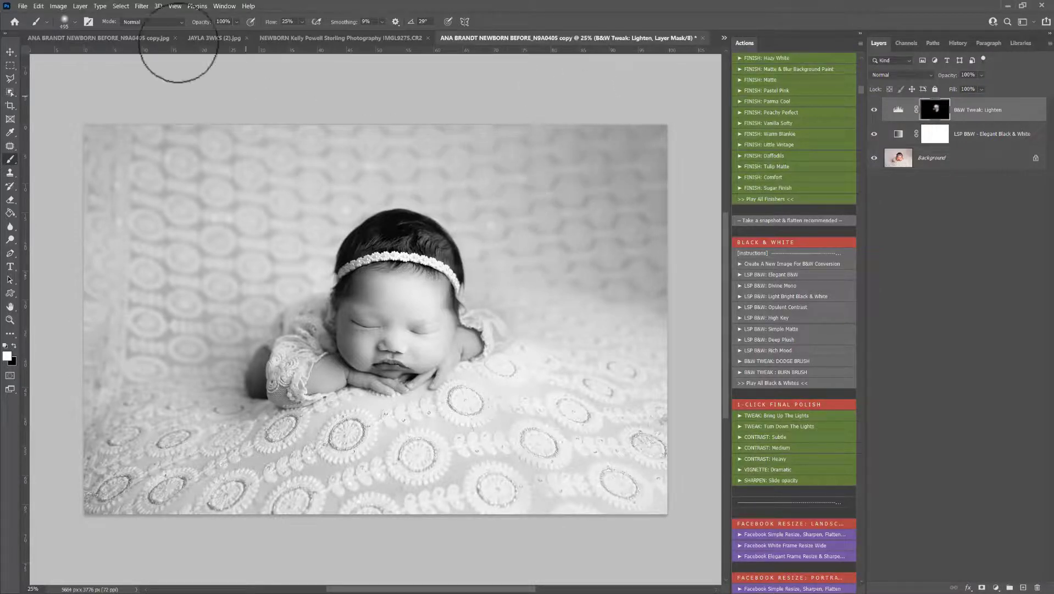
Step: Switch back to the colour version of the photo with the Peachy Perfect and Creamy Matte overlays
click(73, 36)
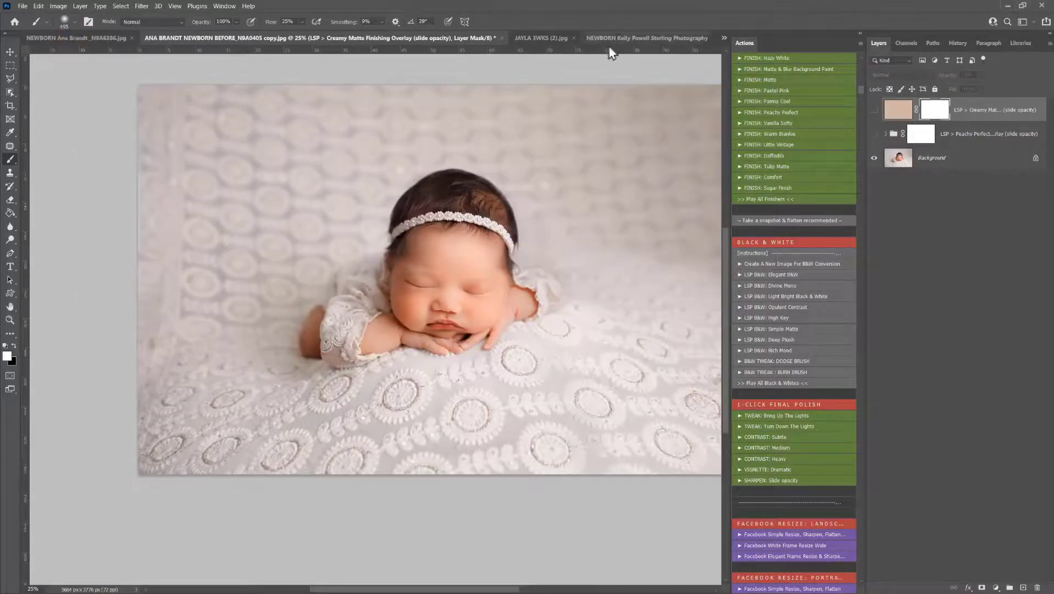
Step: Play the CONTRAST: Subtle and VIGNETTE: Dramatic actions, and reduce the vignette layer's opacity to 42%
scroll(829, 418, down, 3)
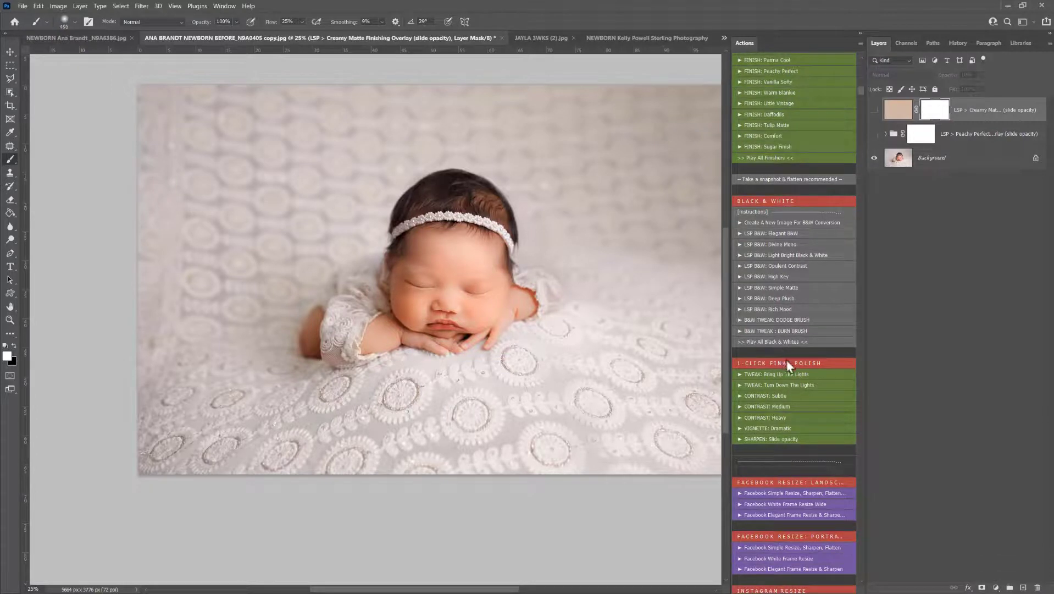
click(779, 397)
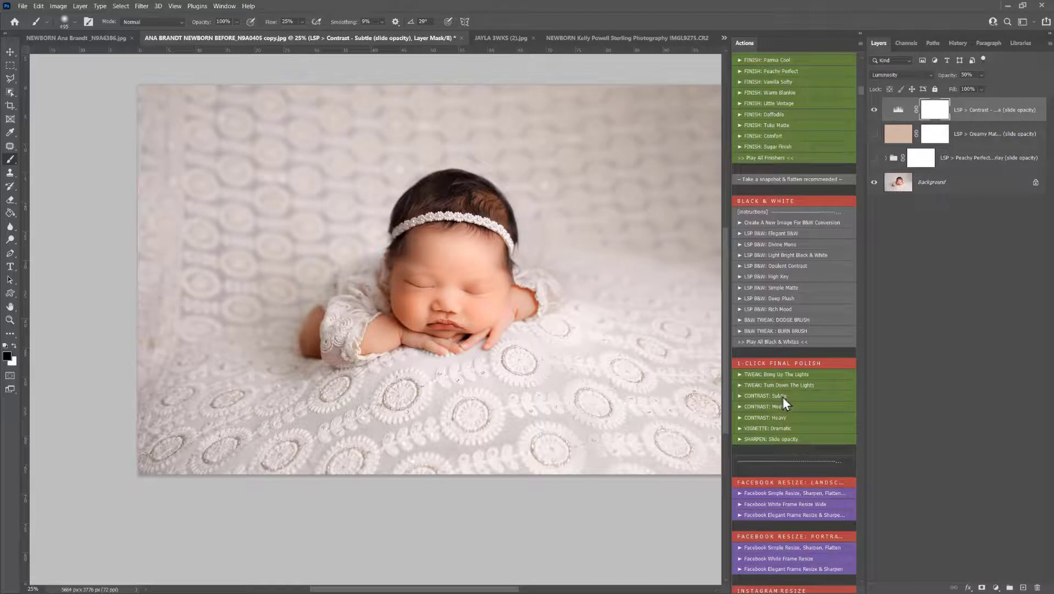
click(782, 429)
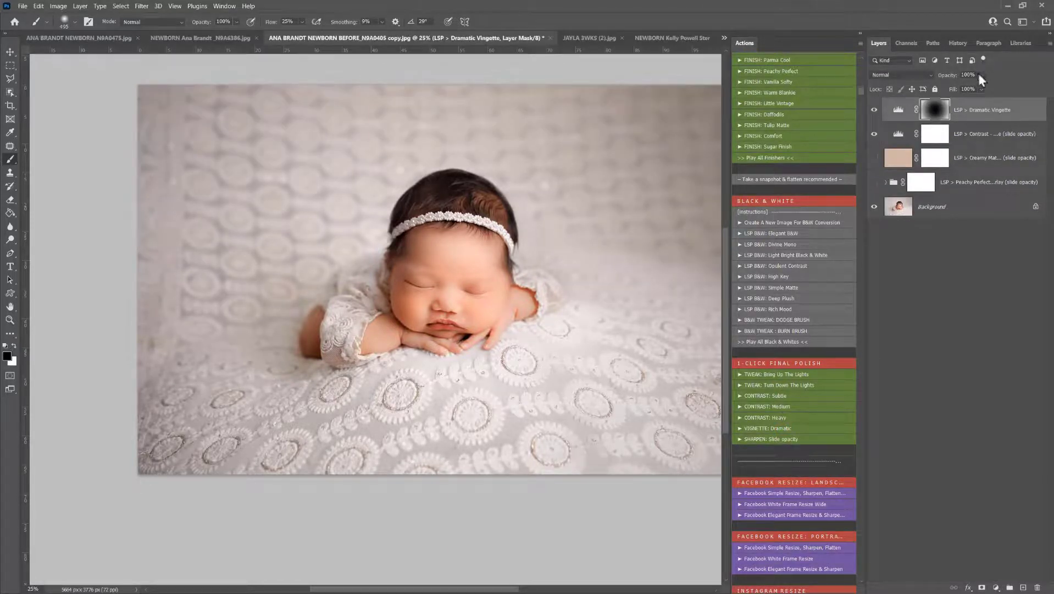
drag(982, 88, 955, 81)
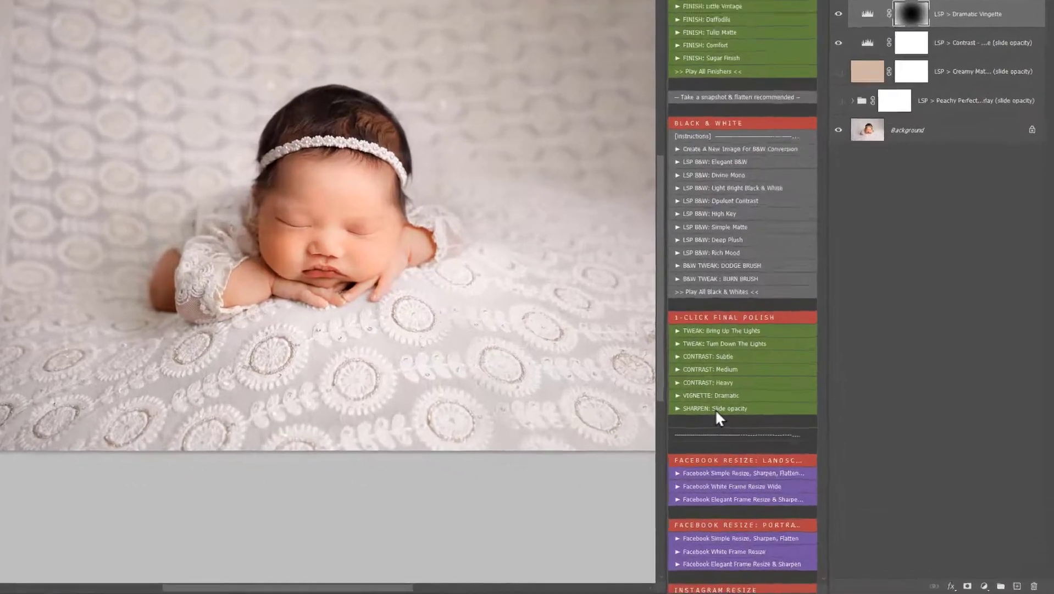
Step: Play the landscape Facebook Elegant Frame Resize & Sharpen action and continue past its watermark and saving instructions
scroll(799, 425, down, 3)
scroll(663, 341, down, 2)
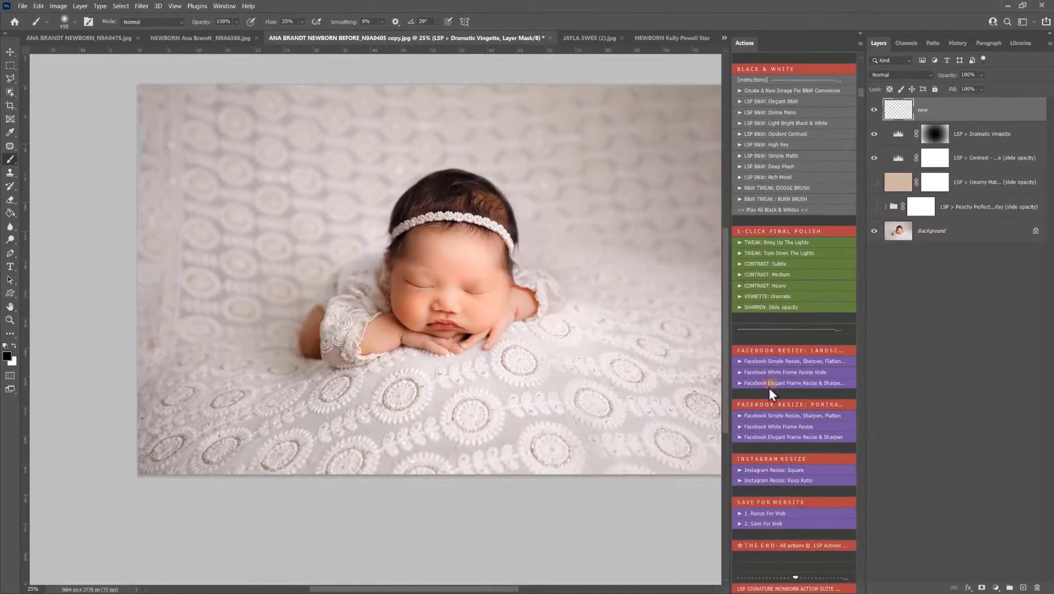
click(770, 387)
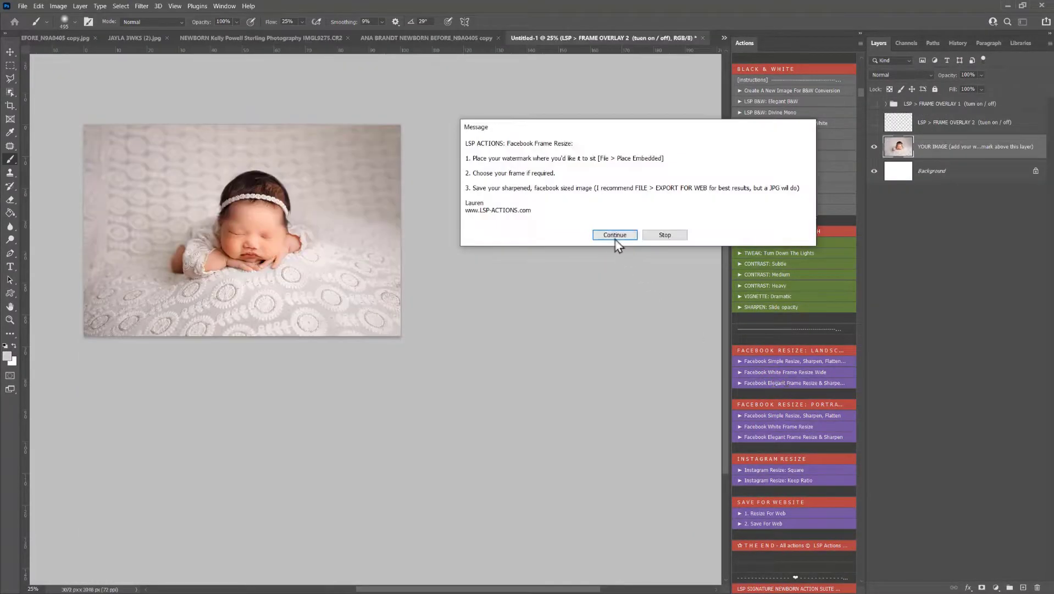
click(615, 234)
Step: Compare Frame Overlay 1 and Frame Overlay 2 on the resized image, leaving only Frame Overlay 1 visible
key(space)
drag(254, 228, 400, 295)
key(ctrl+space)
key(alt)
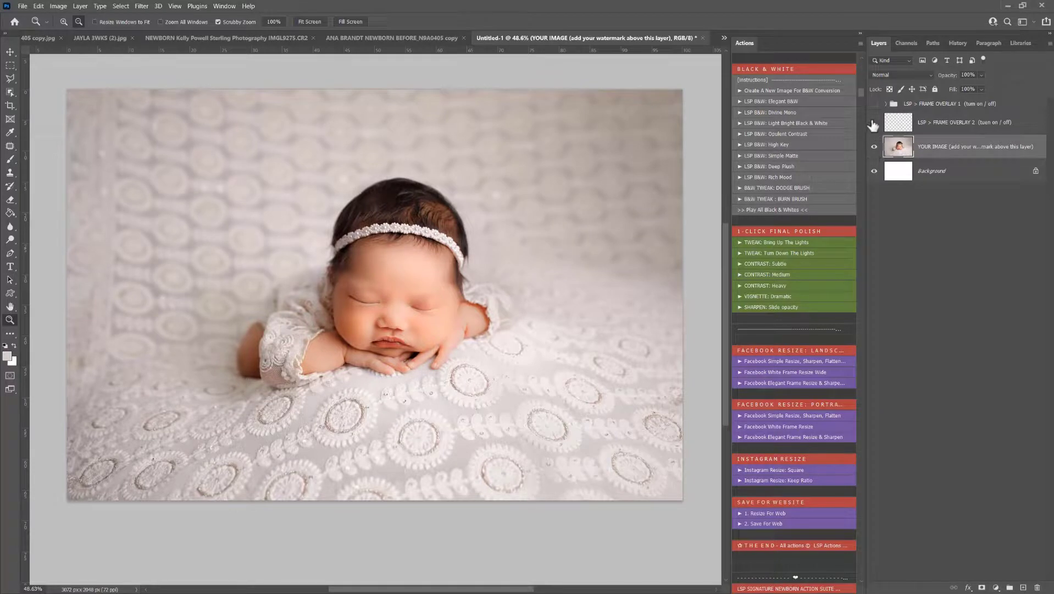
drag(873, 105, 872, 121)
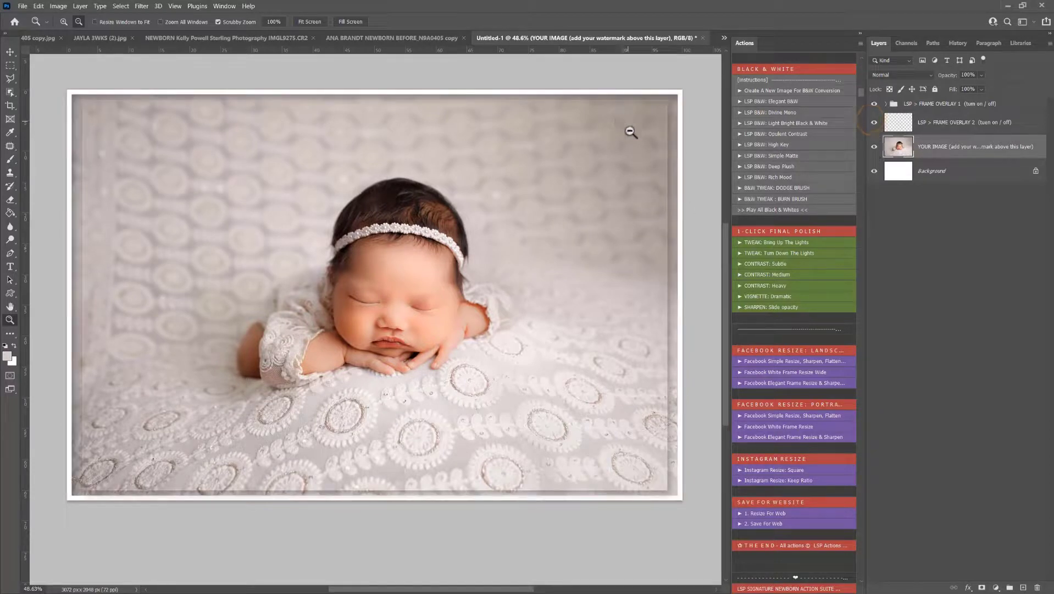
click(873, 105)
click(873, 105)
click(873, 123)
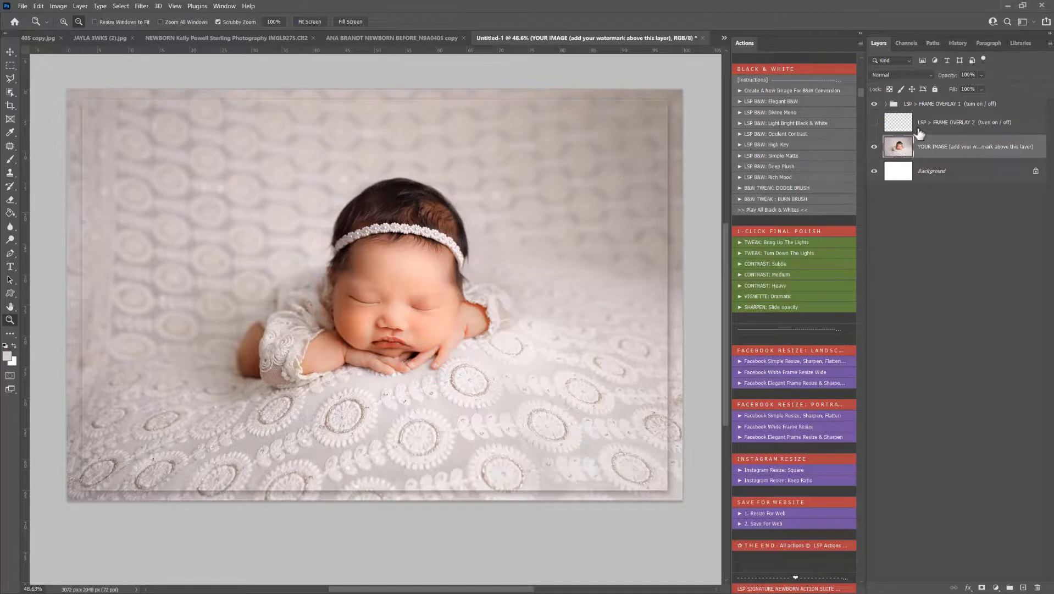
click(874, 105)
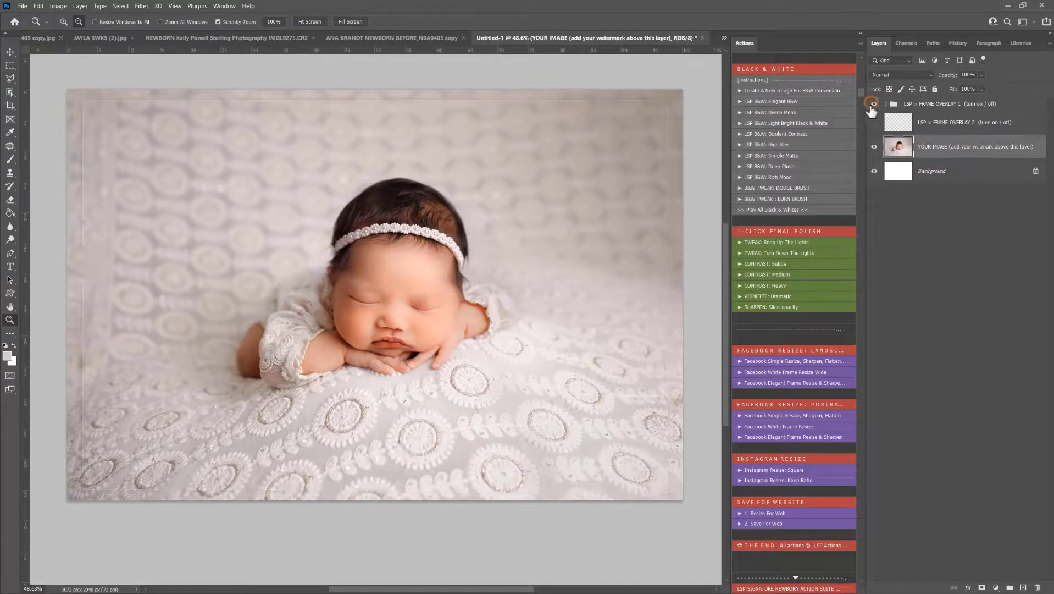
click(873, 104)
click(874, 105)
click(873, 104)
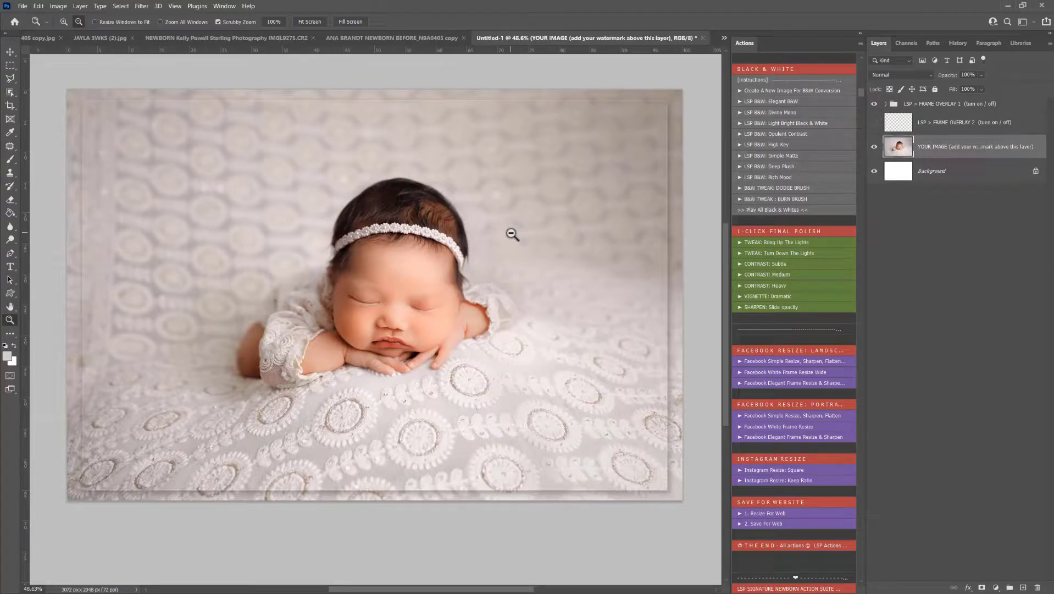
Step: After checking the framed copy's image size, switch back to the colour version of the photo and clear its selection
key(ctrl+alt+i)
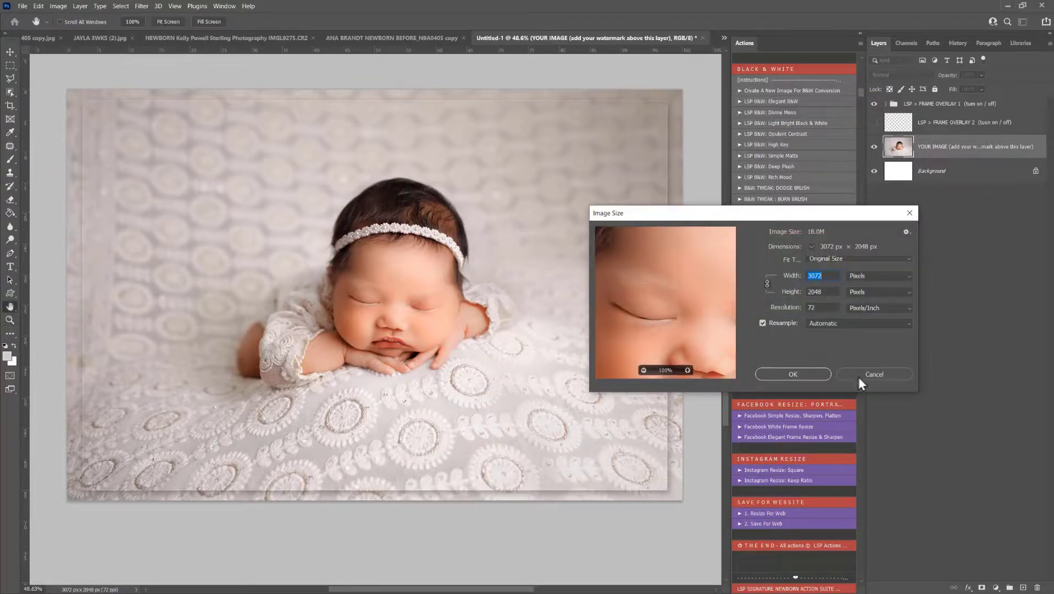
click(861, 370)
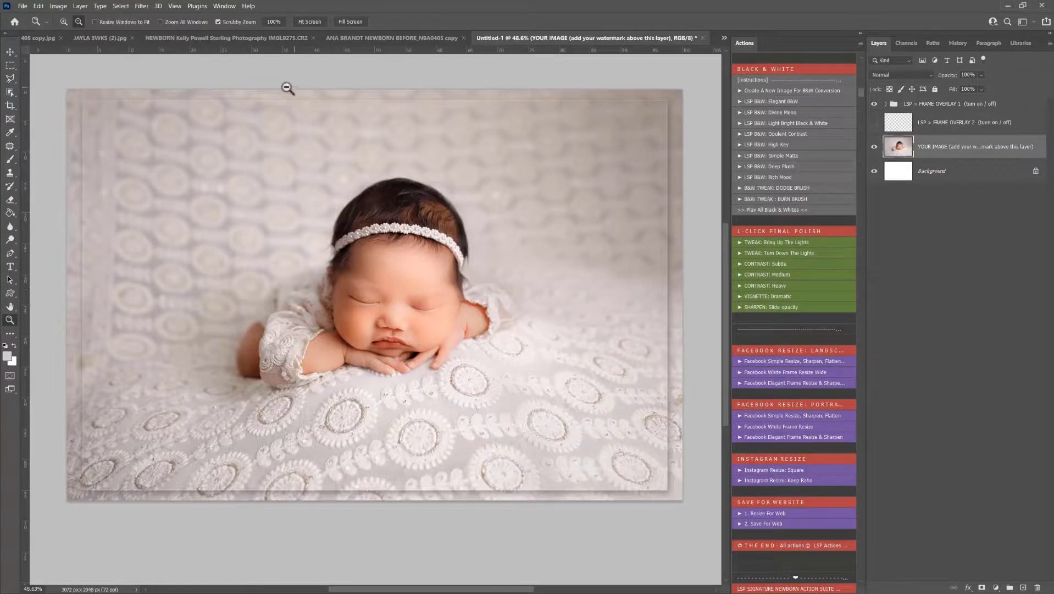
click(389, 39)
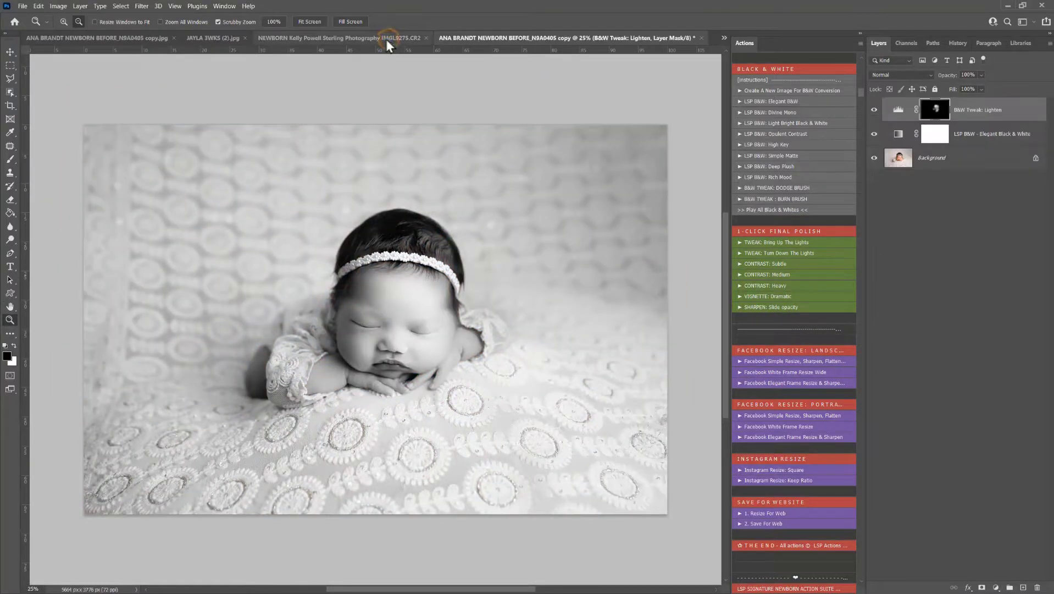
click(101, 36)
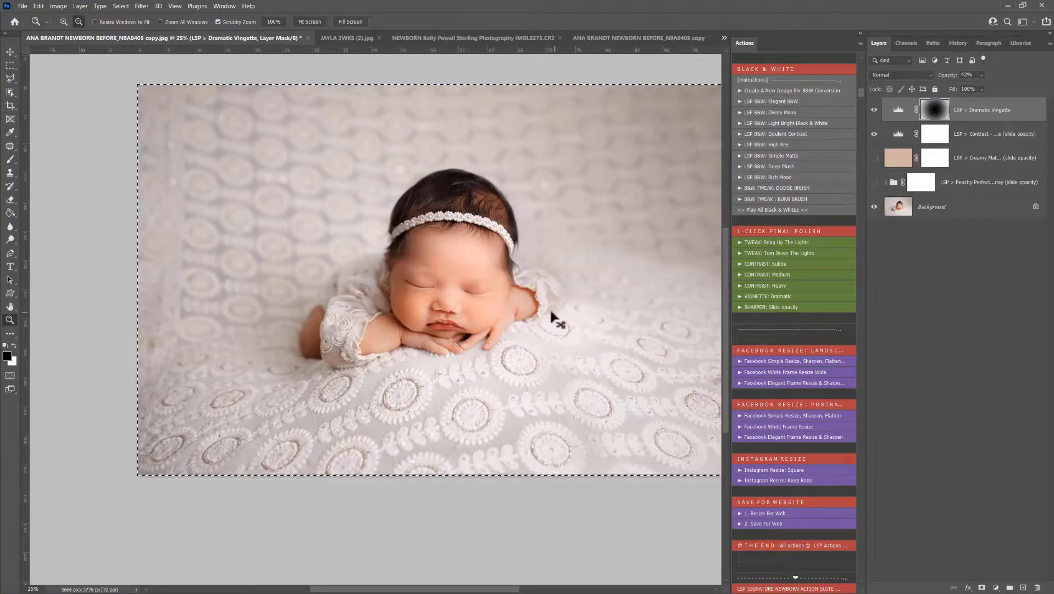
key(h)
drag(527, 271, 475, 317)
key(ctrl+d)
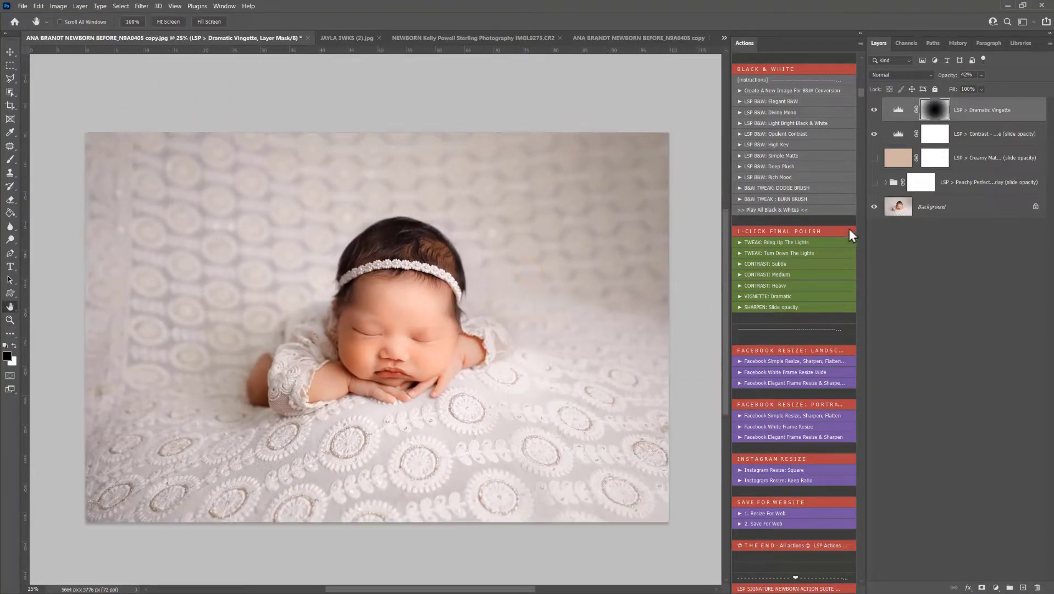
drag(862, 92, 857, 60)
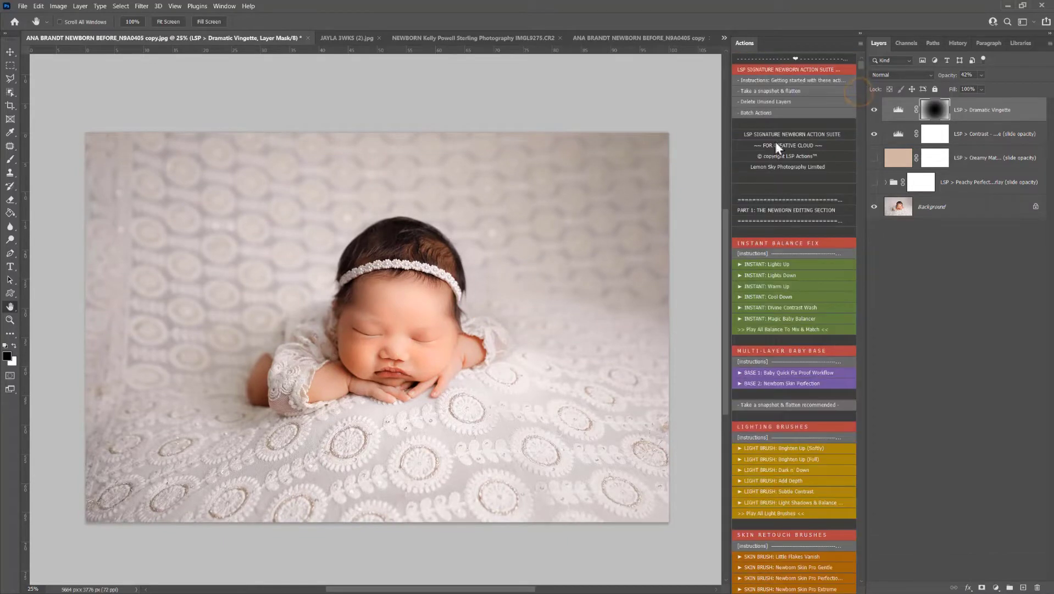
scroll(796, 197, down, 3)
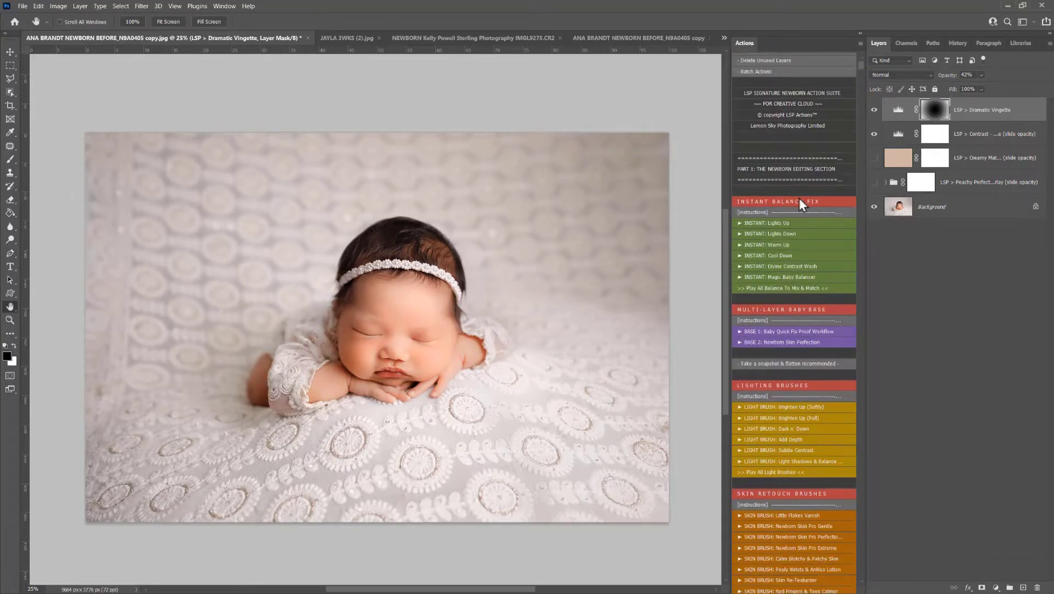
scroll(802, 202, up, 3)
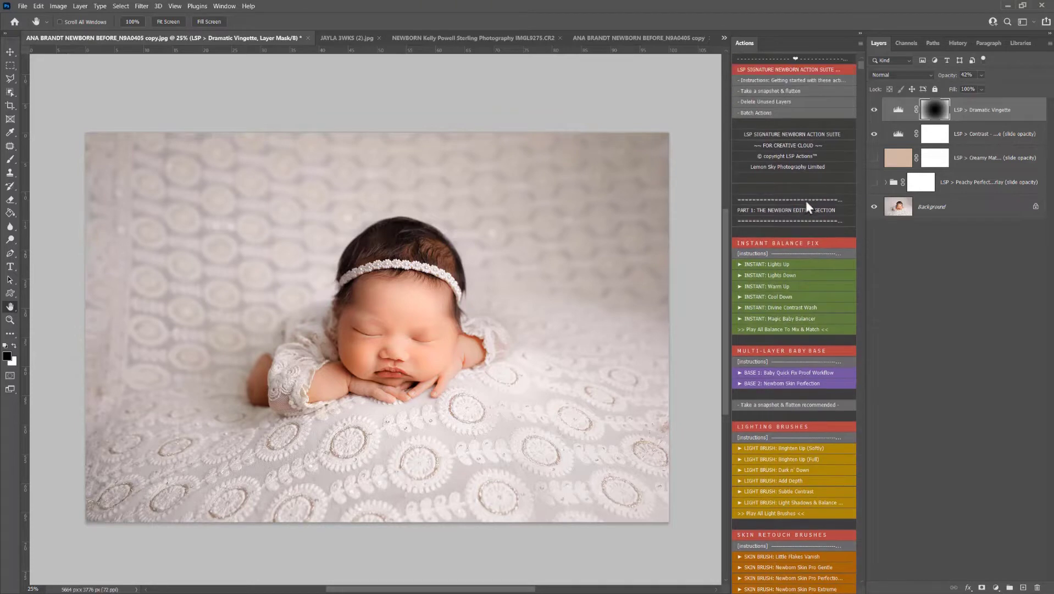